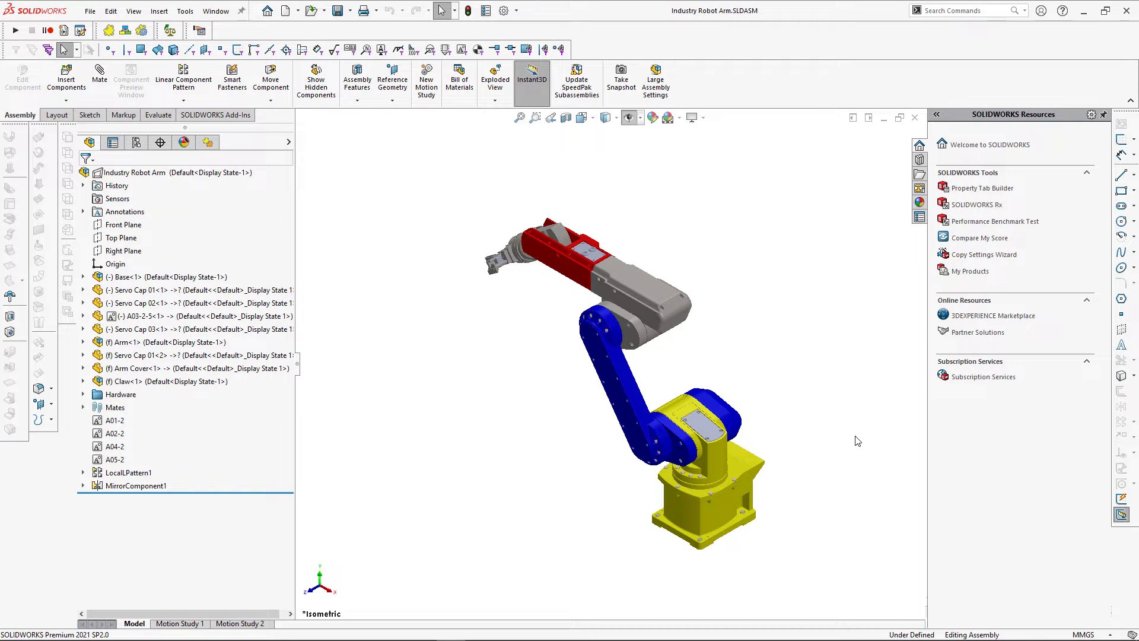
Open the BOM+ Item Library Manager from Tools > CAD+ > BOM+.
{"action": "left_click", "coordinate": [192, 13]}
{"action": "mouse_move", "coordinate": [231, 70]}
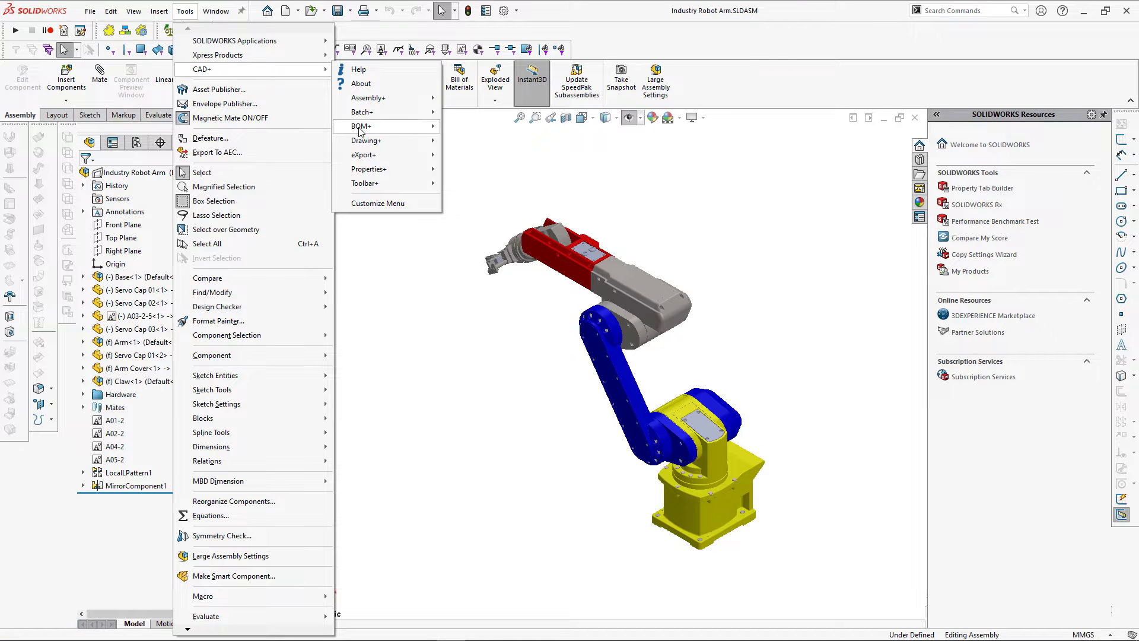
{"action": "mouse_move", "coordinate": [360, 130]}
{"action": "left_click", "coordinate": [466, 155]}
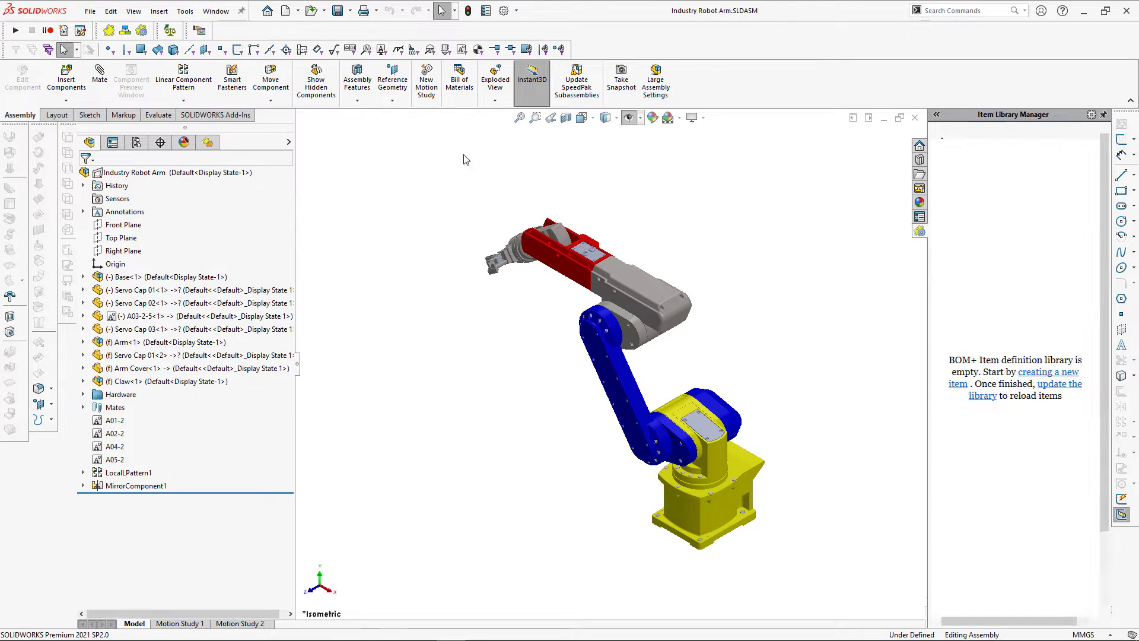
Create a new item 'Industry Robot Arm Assembly Instructions' with configurations R001, R001-A and A01-B.
{"action": "left_click", "coordinate": [1065, 385]}
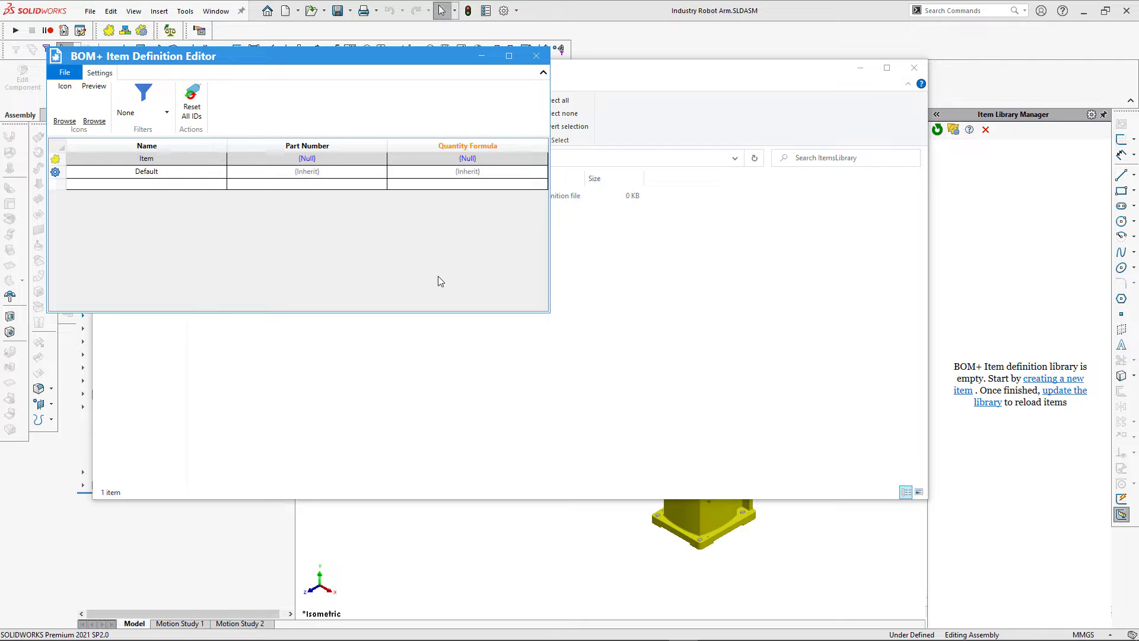
{"action": "double_click", "coordinate": [175, 160]}
{"action": "type", "text": "Indus"}
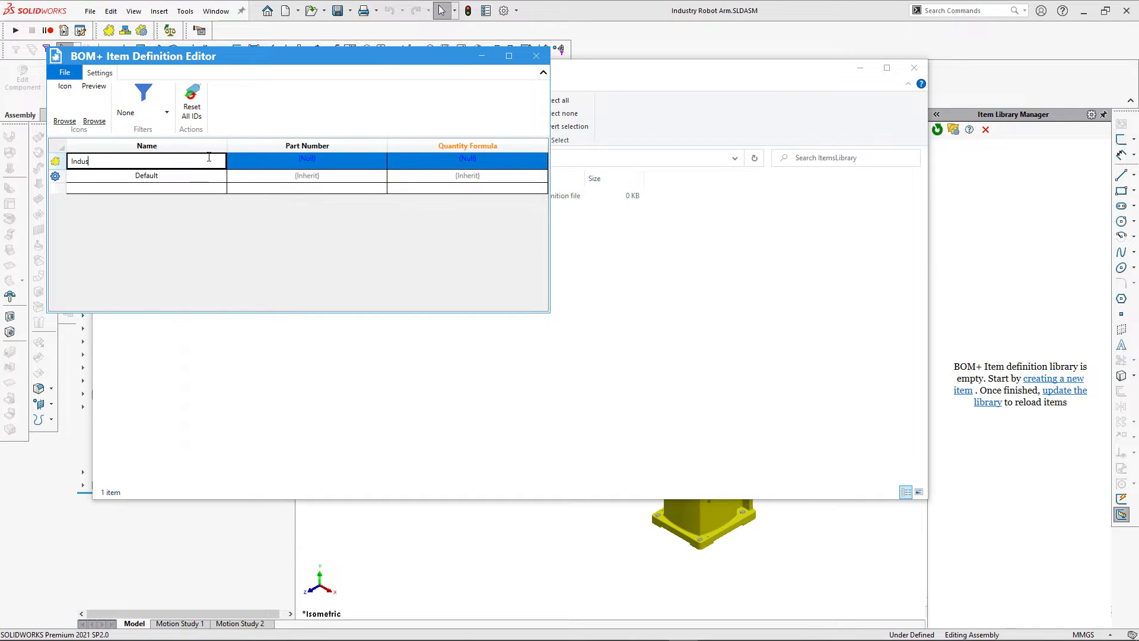
{"action": "type", "text": "try Robot Arm Assembly Instructions"}
{"action": "left_click", "coordinate": [216, 177]}
{"action": "double_click", "coordinate": [188, 174]}
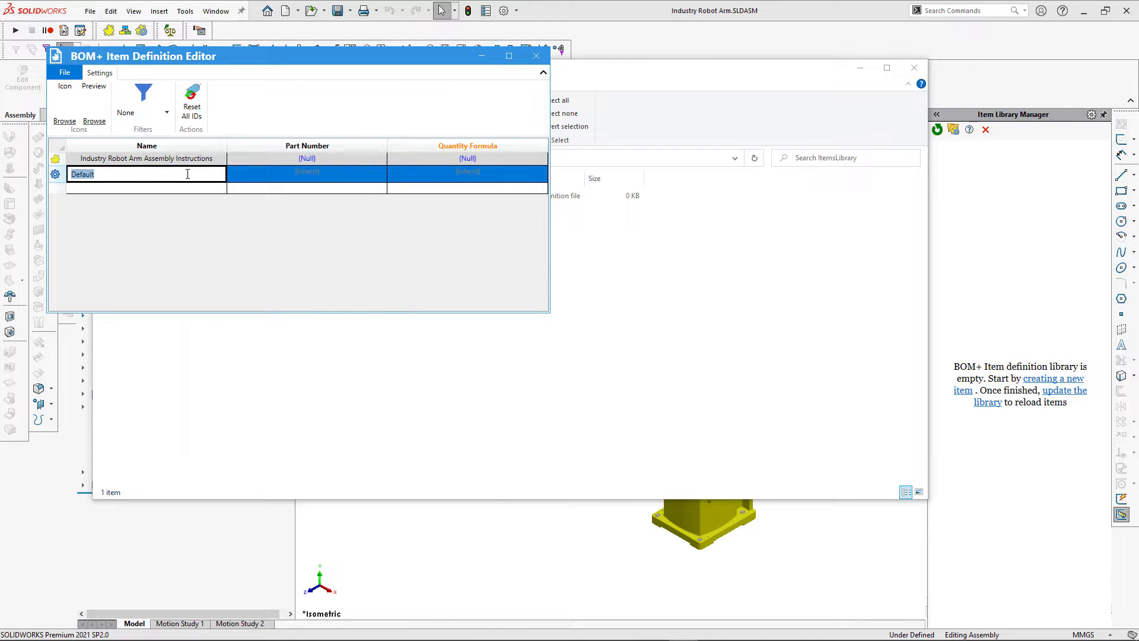
{"action": "type", "text": "R001"}
{"action": "left_click", "coordinate": [149, 188]}
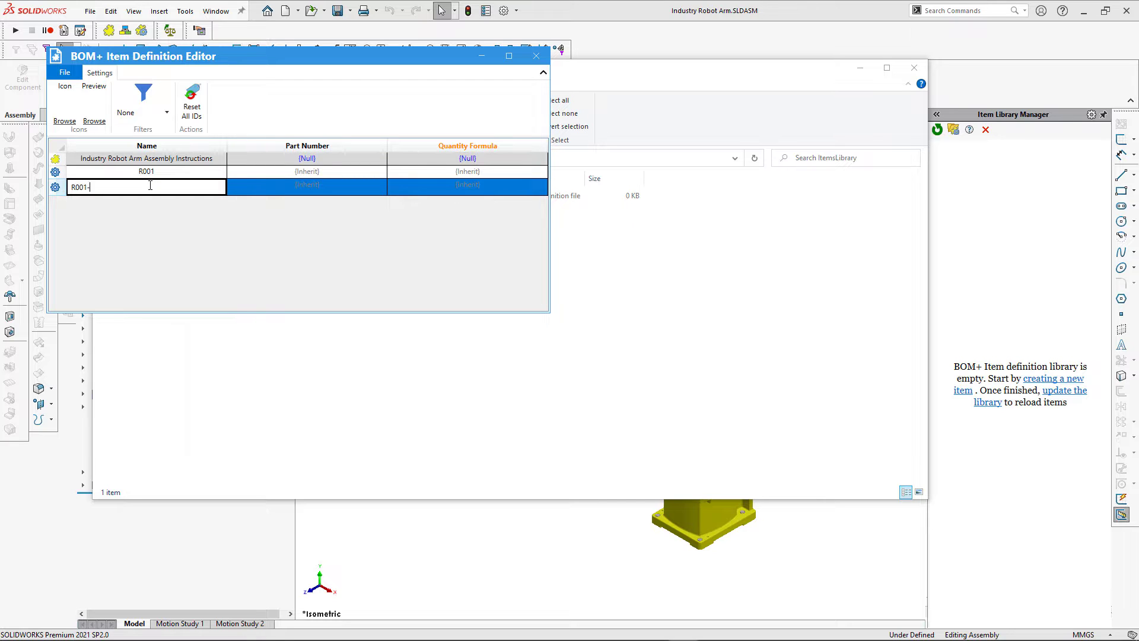
{"action": "key", "text": "Return"}
{"action": "left_click", "coordinate": [136, 198]}
{"action": "type", "text": "A"}
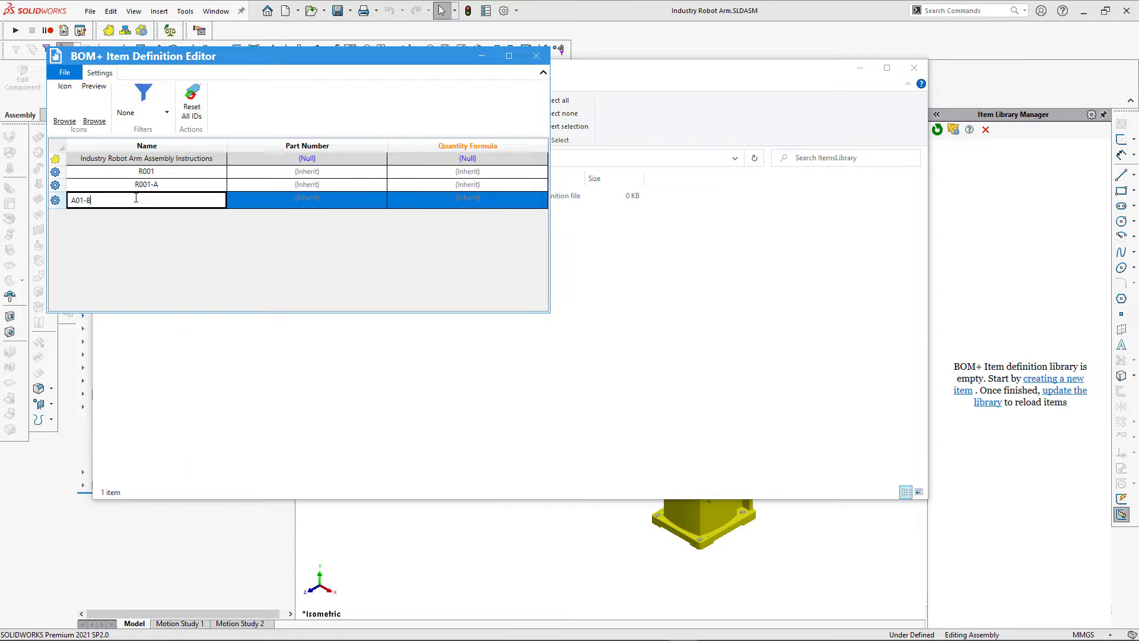
{"action": "key", "text": "Return"}
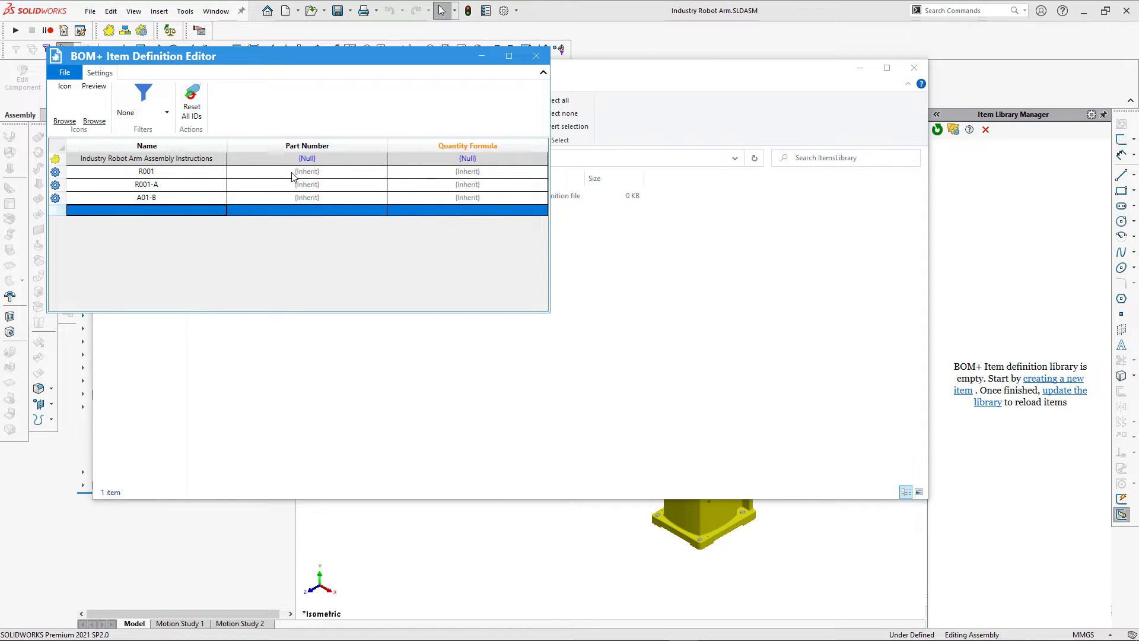
Enter part numbers AIR001, AIR001-A and AIA01-B for the three configurations.
{"action": "left_click", "coordinate": [291, 174]}
{"action": "left_click", "coordinate": [293, 173]}
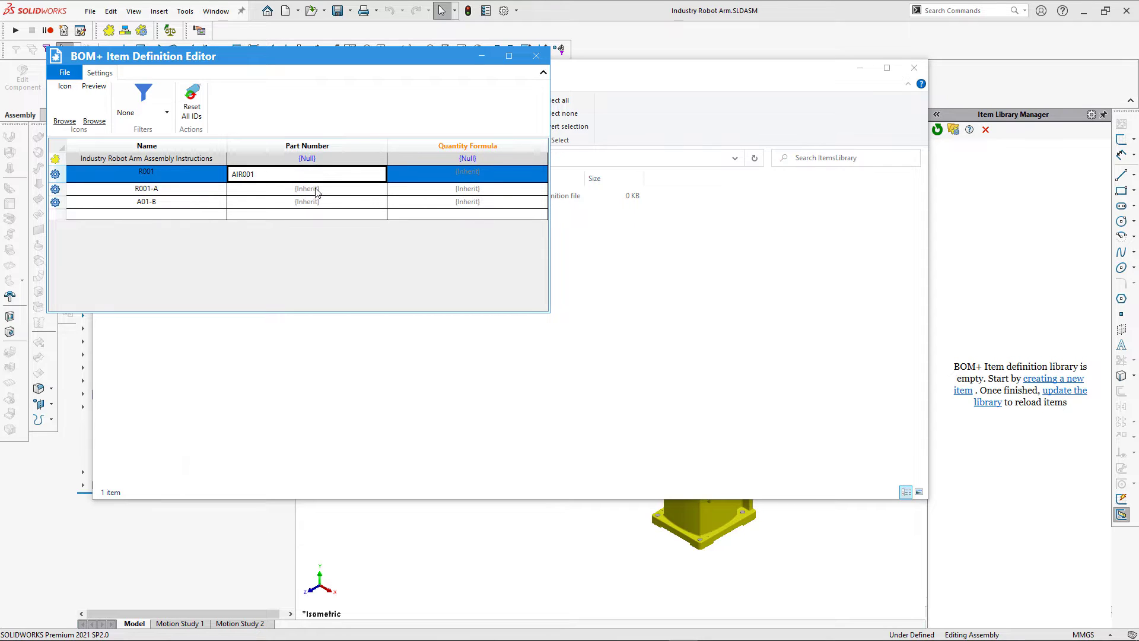
{"action": "key", "text": "Return"}
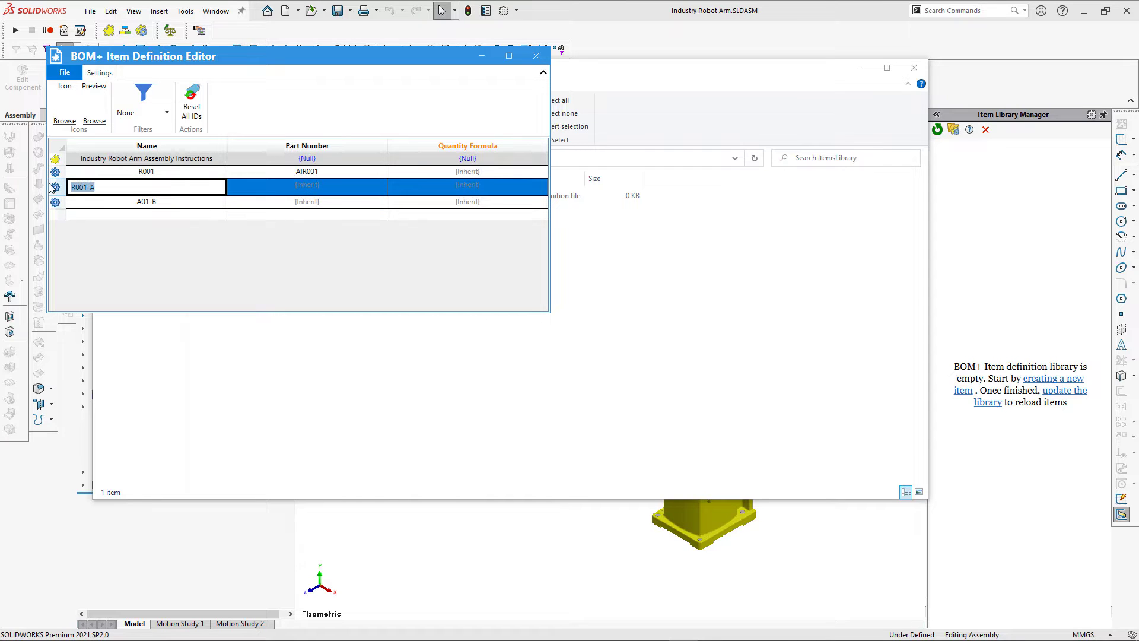
{"action": "left_click", "coordinate": [296, 189]}
{"action": "type", "text": "AIR001-A"}
{"action": "left_click", "coordinate": [199, 202]}
{"action": "left_click", "coordinate": [185, 201]}
{"action": "double_click", "coordinate": [184, 201]}
{"action": "left_click", "coordinate": [295, 202]}
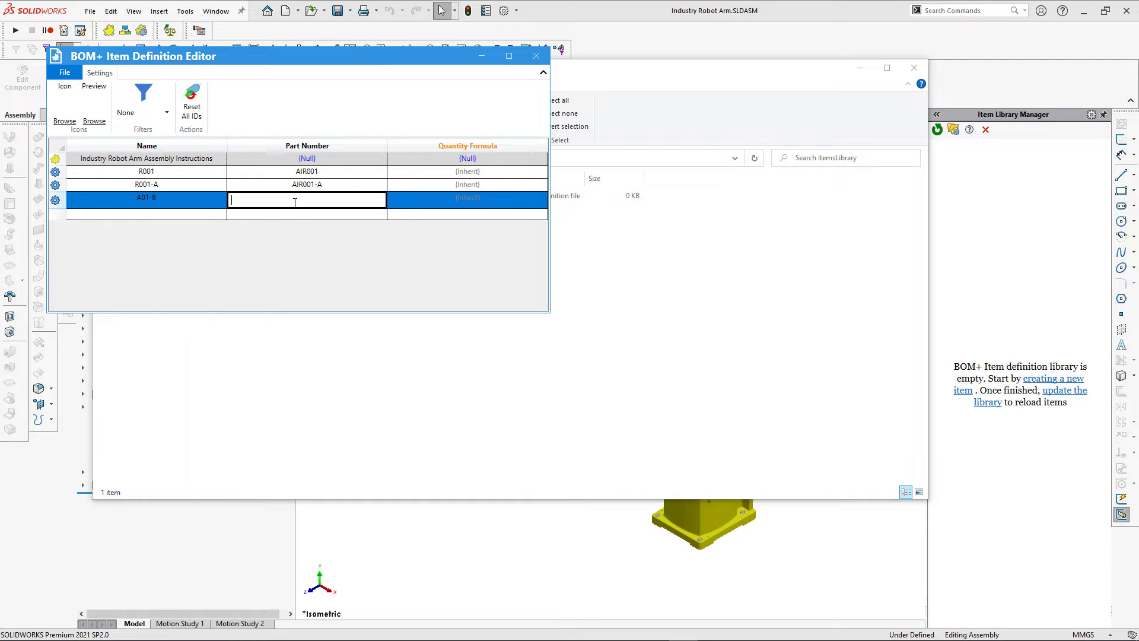
{"action": "type", "text": "AIA01-B"}
{"action": "left_click", "coordinate": [367, 216]}
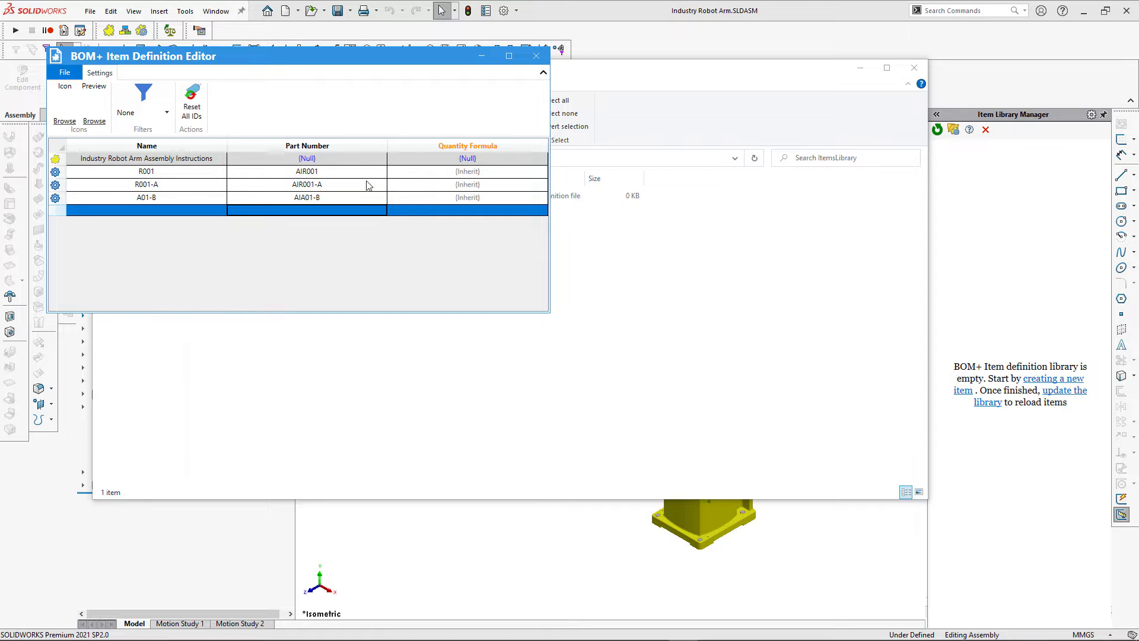
Add a custom property column named No Pages to the item definition.
{"action": "right_click", "coordinate": [353, 144]}
{"action": "left_click", "coordinate": [385, 155]}
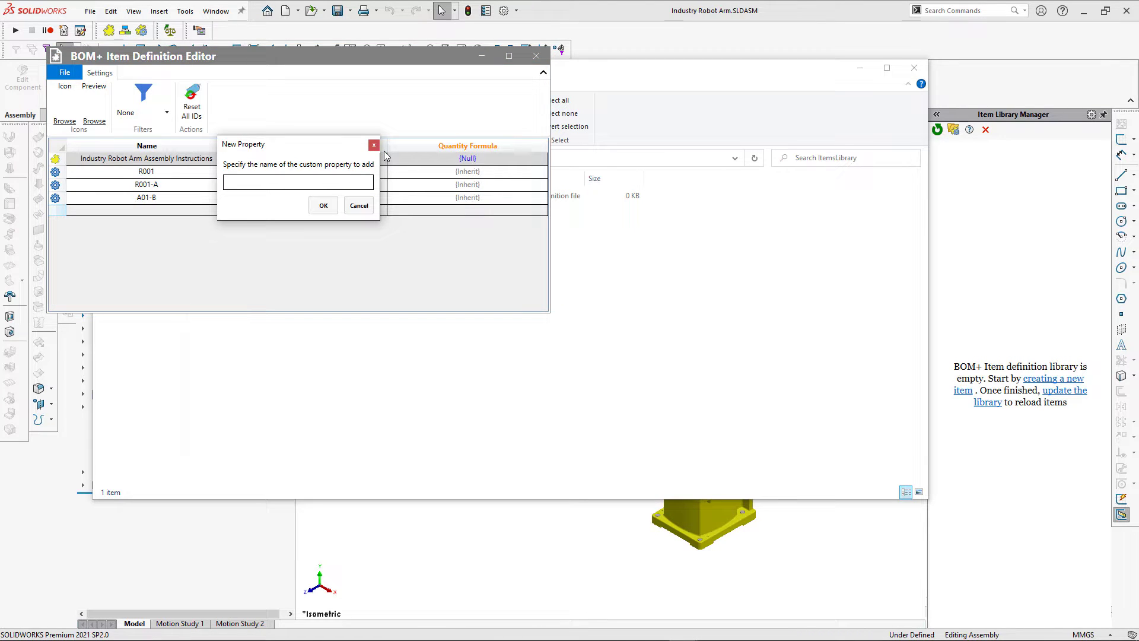
{"action": "type", "text": "No Pages"}
{"action": "left_click", "coordinate": [323, 205]}
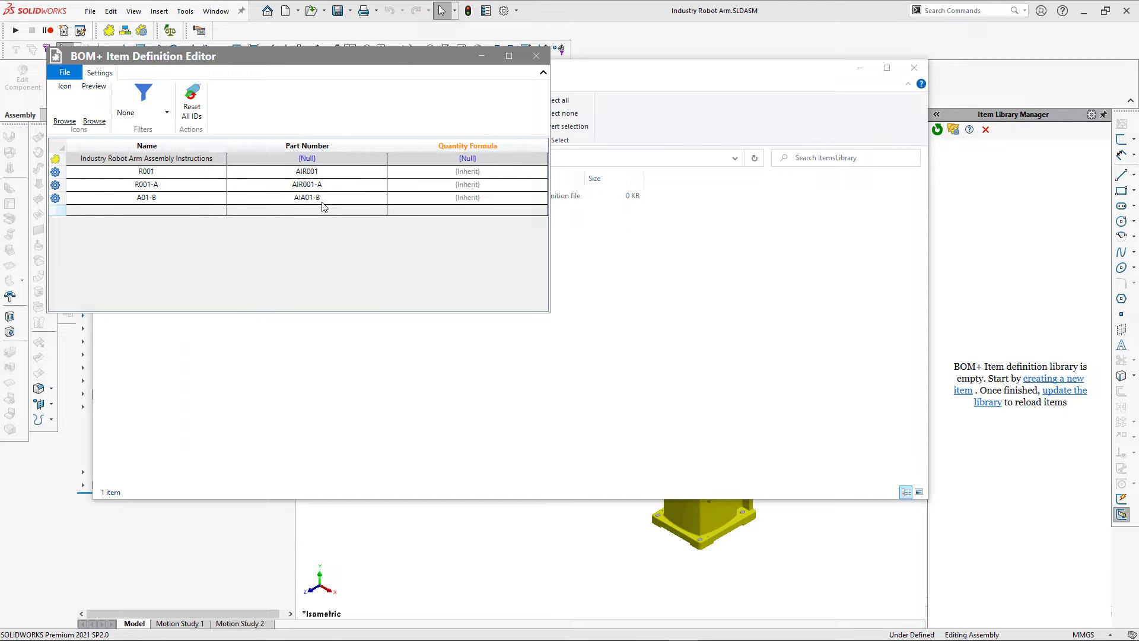
Enter No Pages values 24, 24 and 26 for R001, R001-A and A01-B.
{"action": "double_click", "coordinate": [380, 173]}
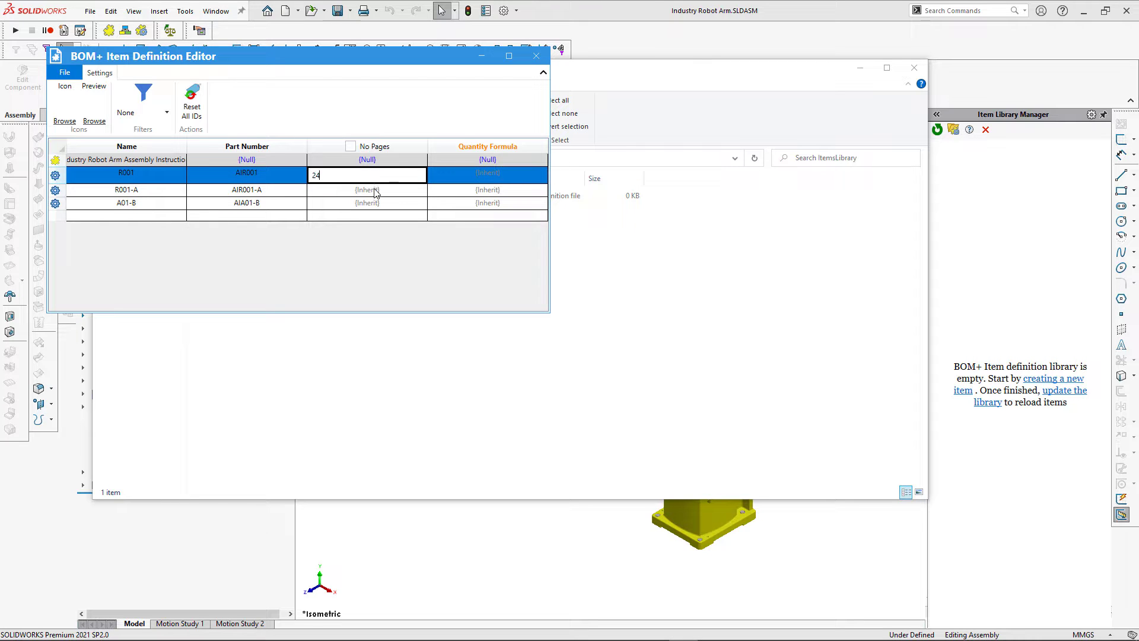
{"action": "double_click", "coordinate": [375, 188]}
{"action": "type", "text": "24"}
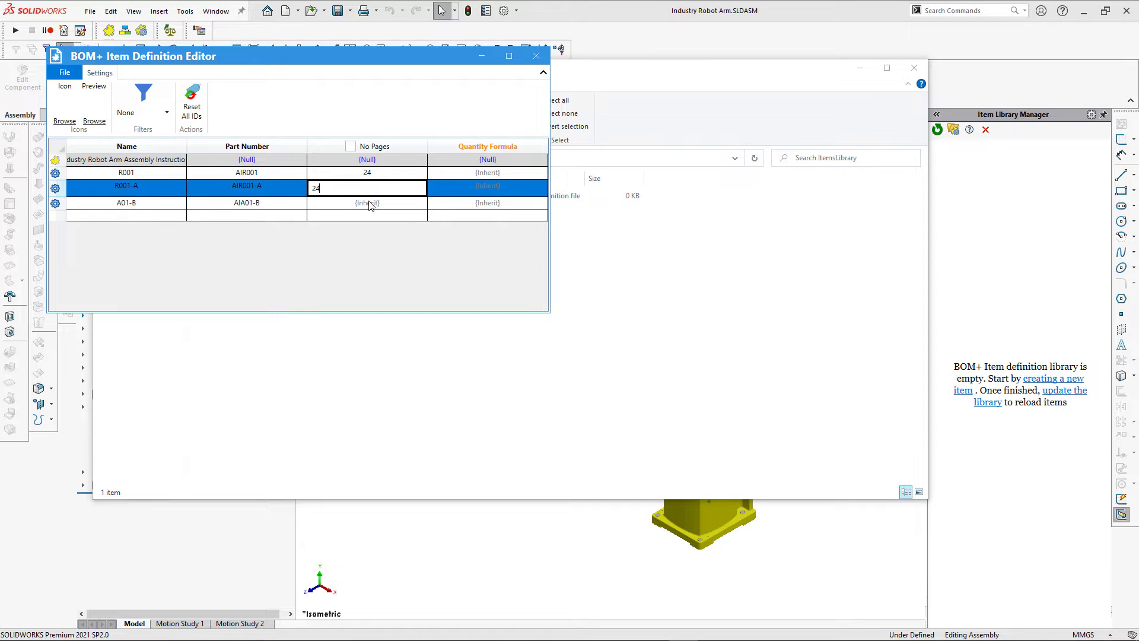
{"action": "double_click", "coordinate": [371, 203]}
{"action": "type", "text": "26"}
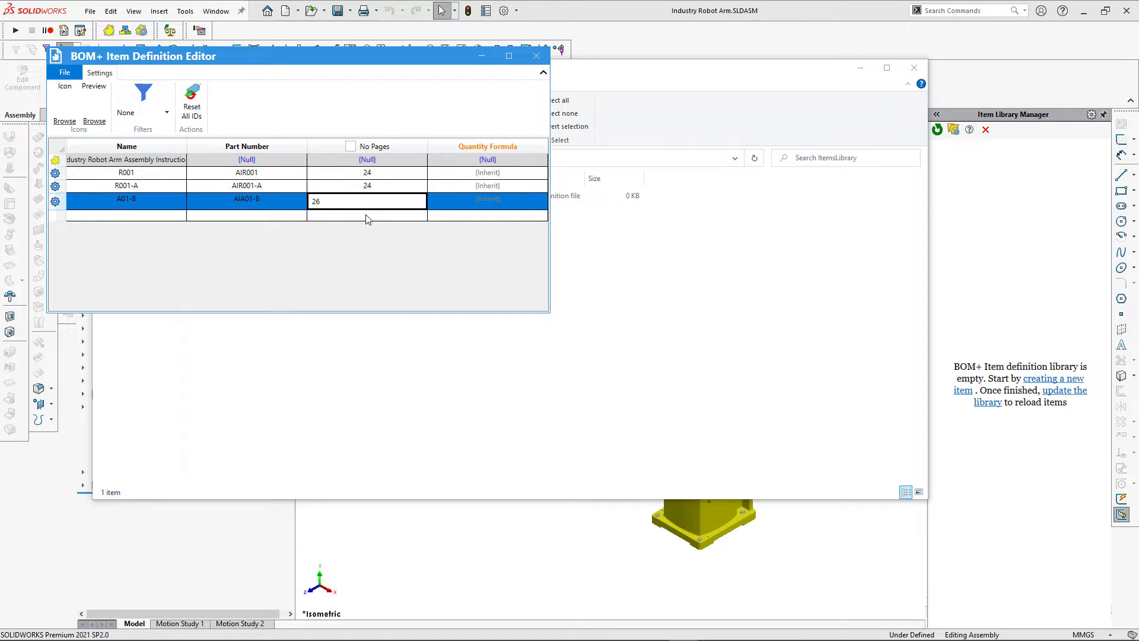
{"action": "left_click", "coordinate": [366, 215]}
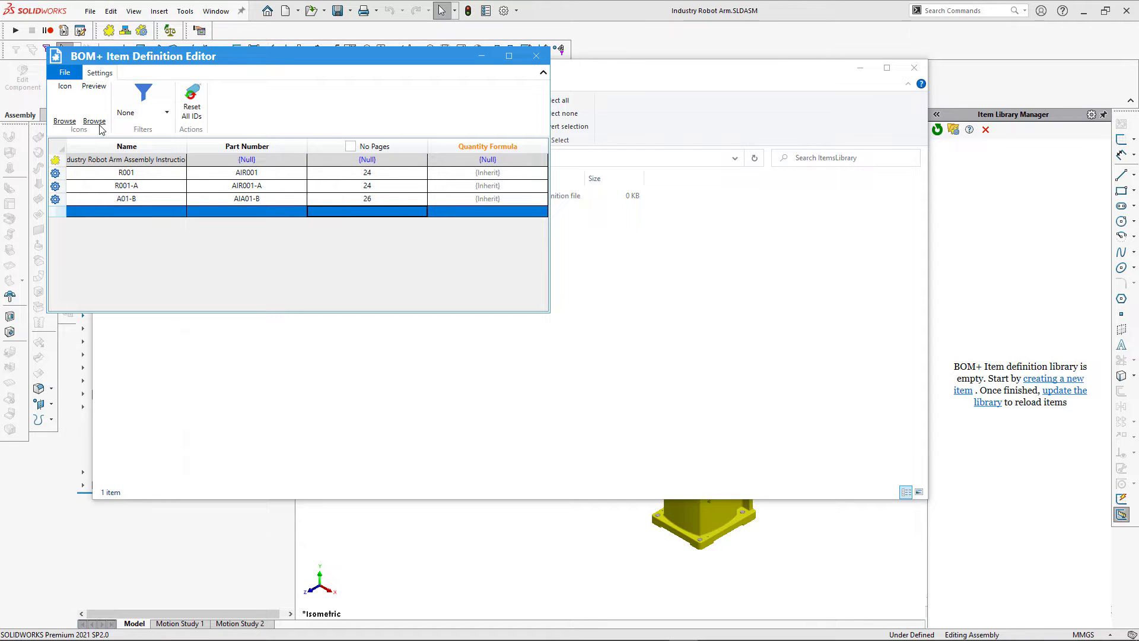
Set industry-arm-assm-instruction.png as the item's preview image.
{"action": "left_click", "coordinate": [167, 112]}
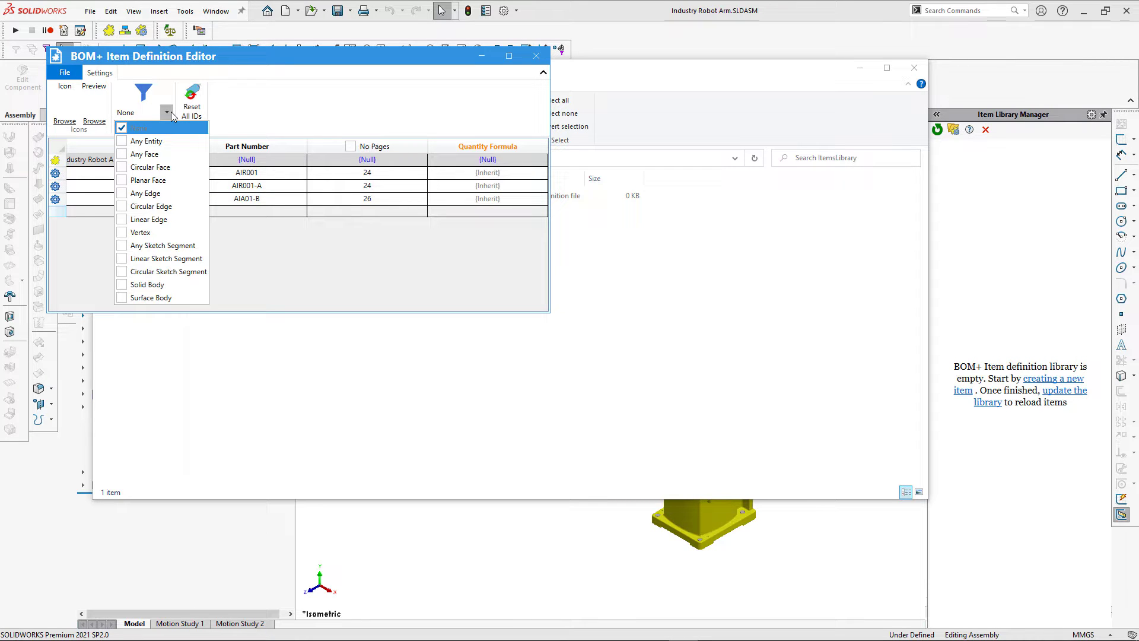
{"action": "left_click", "coordinate": [168, 115]}
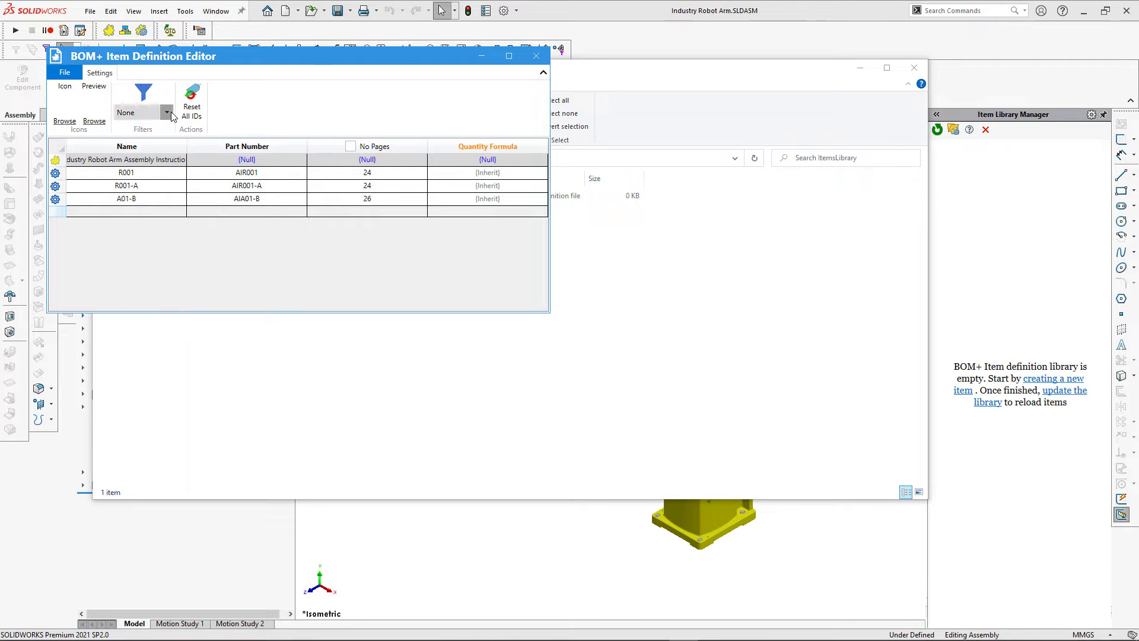
{"action": "left_click", "coordinate": [95, 121]}
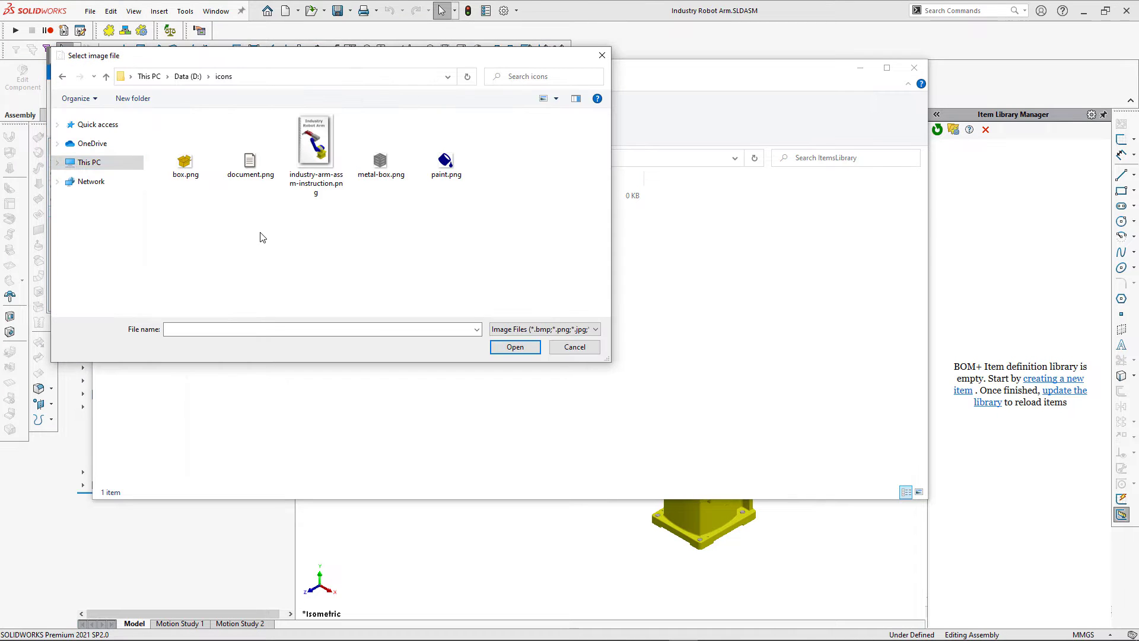
{"action": "left_click", "coordinate": [314, 142]}
{"action": "left_click", "coordinate": [506, 346]}
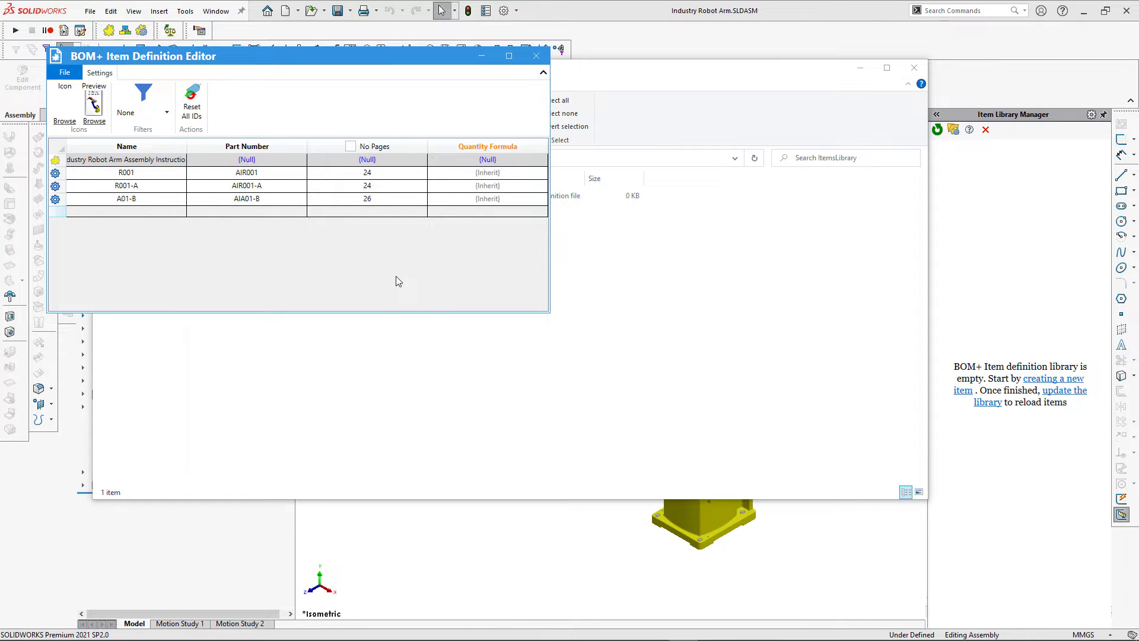
Save the item definition, close the editor, and rename the file to industry-robot-assm-instr.bpid.
{"action": "left_click", "coordinate": [65, 72]}
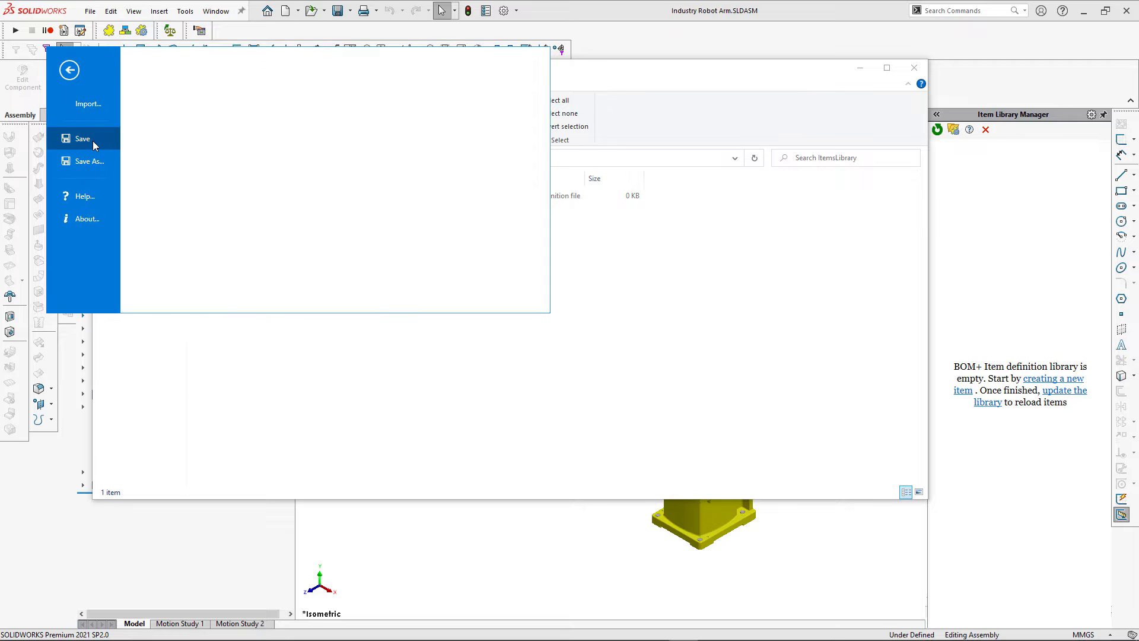
{"action": "left_click", "coordinate": [92, 141]}
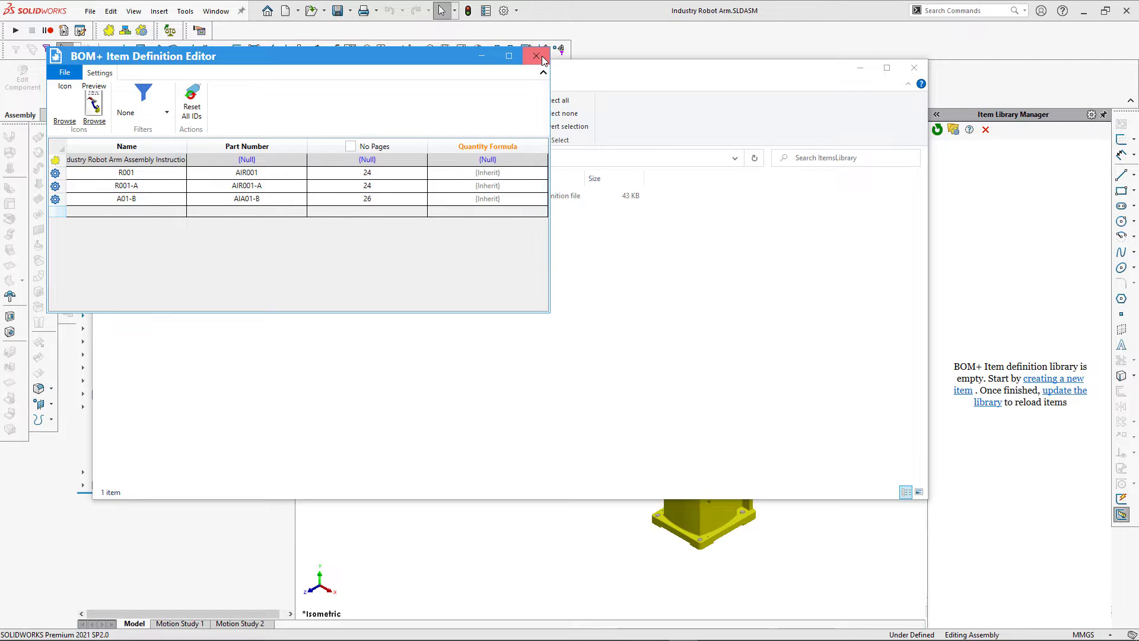
{"action": "left_click", "coordinate": [542, 58]}
{"action": "left_click", "coordinate": [257, 199]}
{"action": "left_click", "coordinate": [257, 199]}
{"action": "type", "text": "industry-robot-assm-instr"}
{"action": "key", "text": "Return"}
{"action": "left_click", "coordinate": [639, 45]}
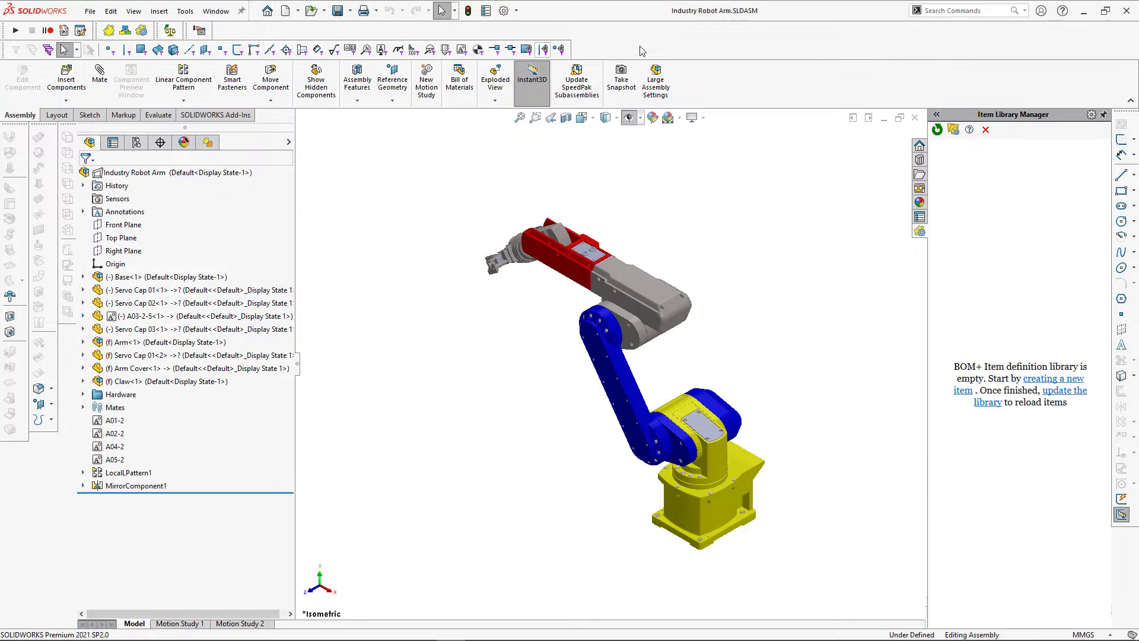
Reload the library and insert the Assembly Instructions item, configuration R001-A, into the assembly.
{"action": "left_click", "coordinate": [1072, 399]}
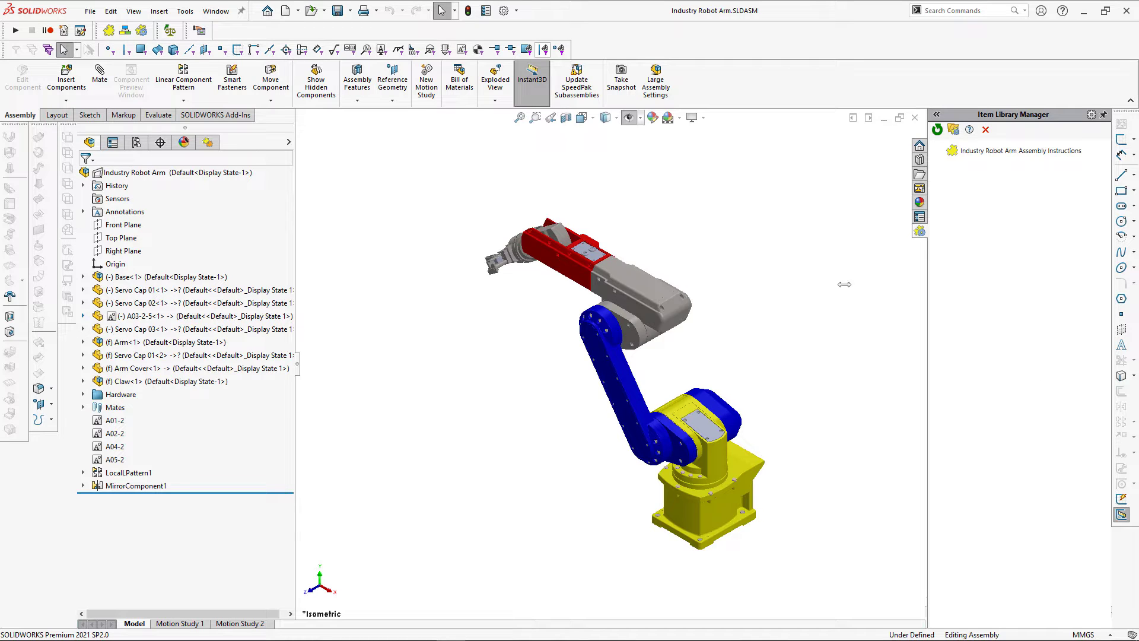
{"action": "left_click", "coordinate": [110, 31]}
{"action": "left_click", "coordinate": [191, 215]}
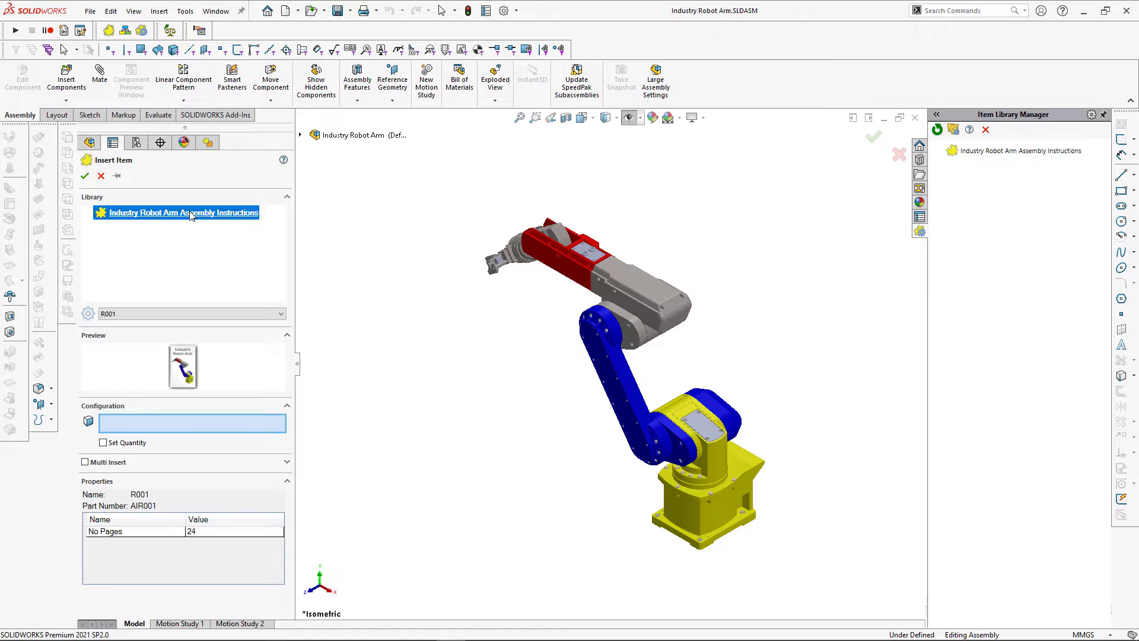
{"action": "left_click", "coordinate": [282, 315]}
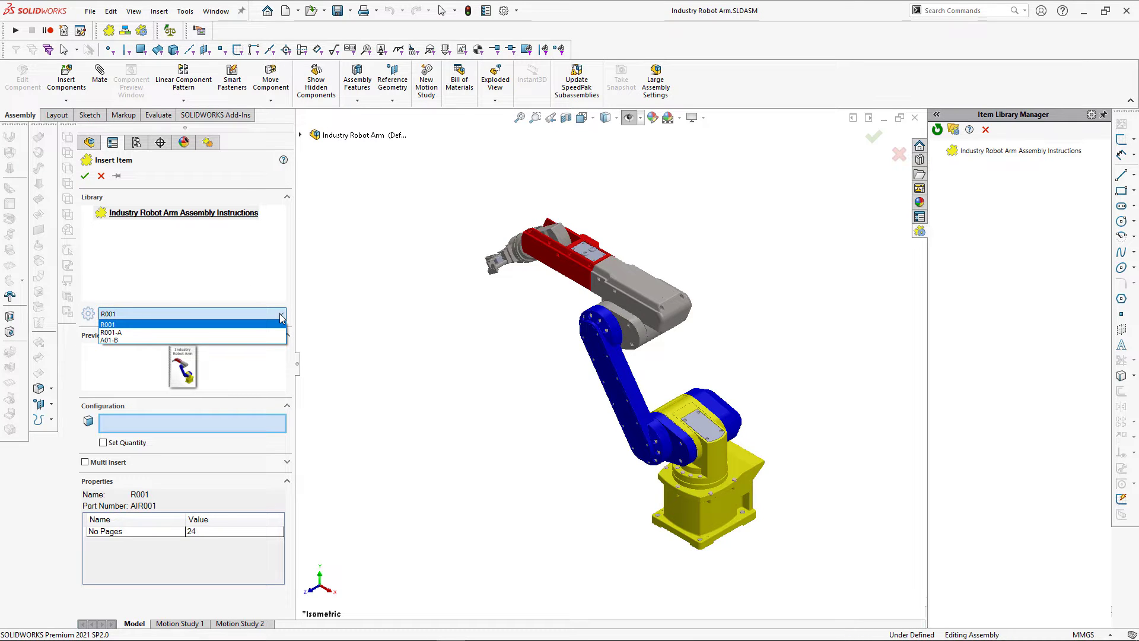
{"action": "left_click", "coordinate": [273, 333]}
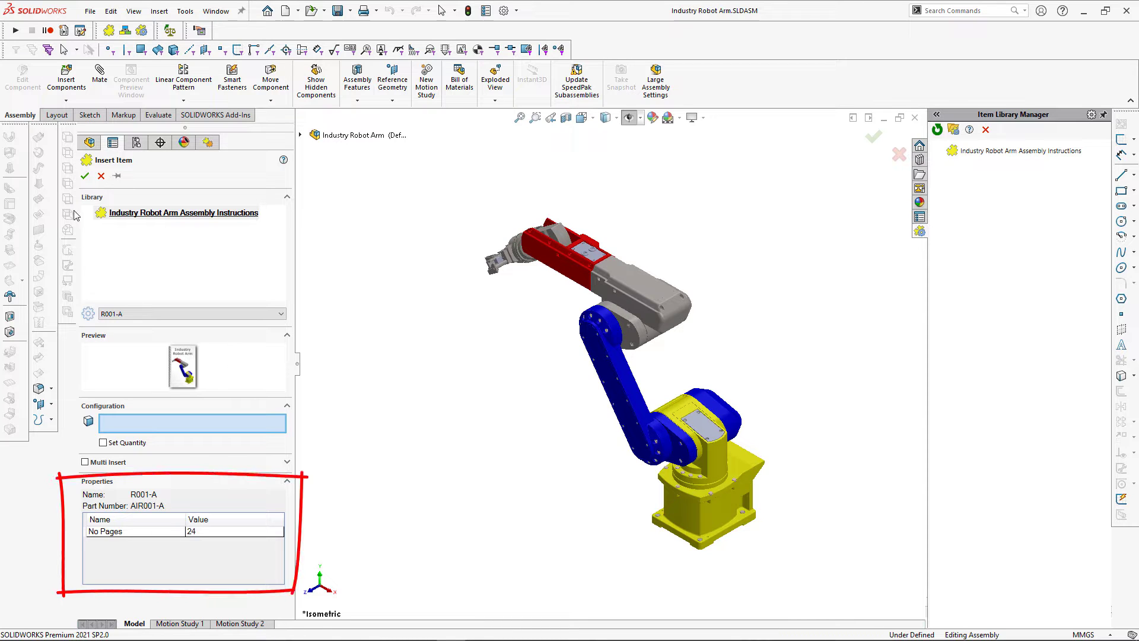
{"action": "left_click", "coordinate": [85, 177]}
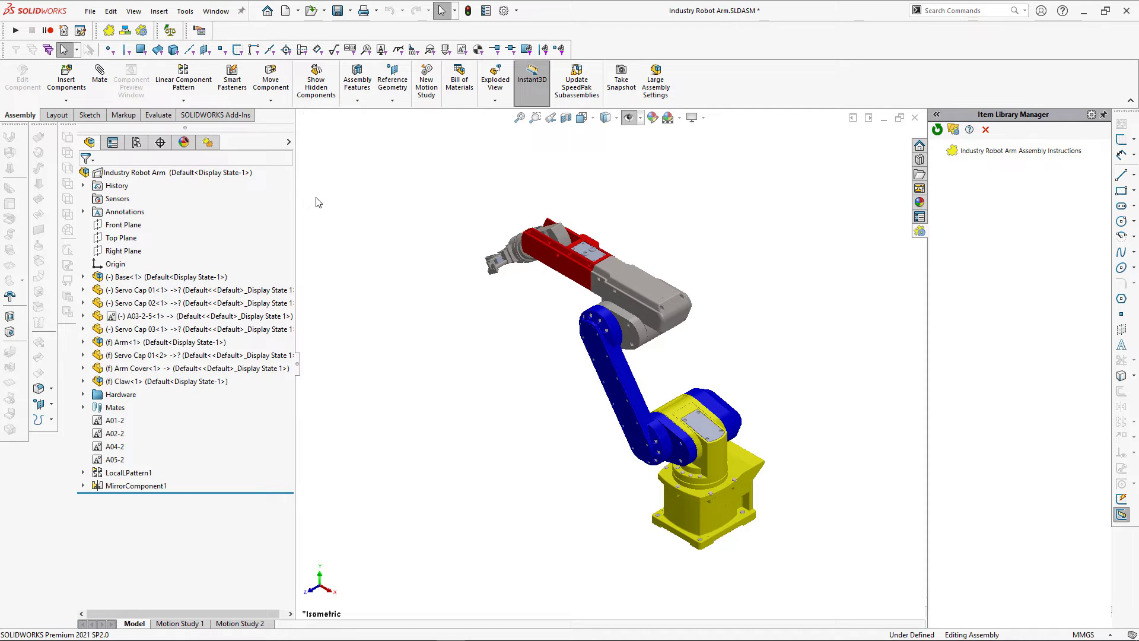
On the Items tab, try Edit, Suppress and Unsuppress on the instructions item's Instance 1.
{"action": "left_click", "coordinate": [209, 143]}
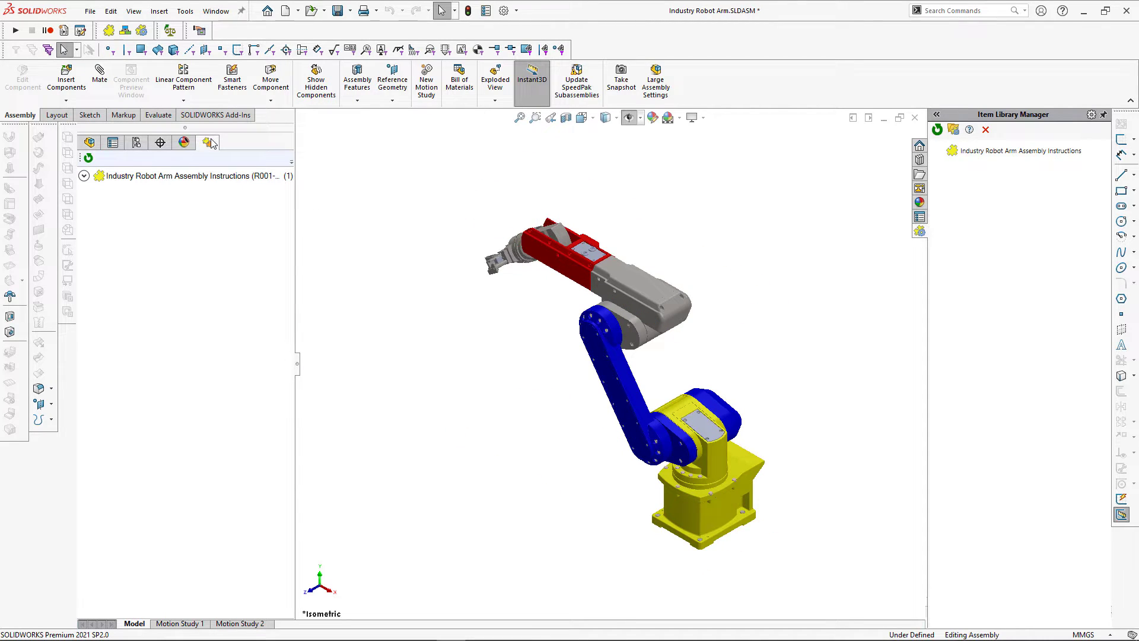
{"action": "left_click", "coordinate": [83, 176]}
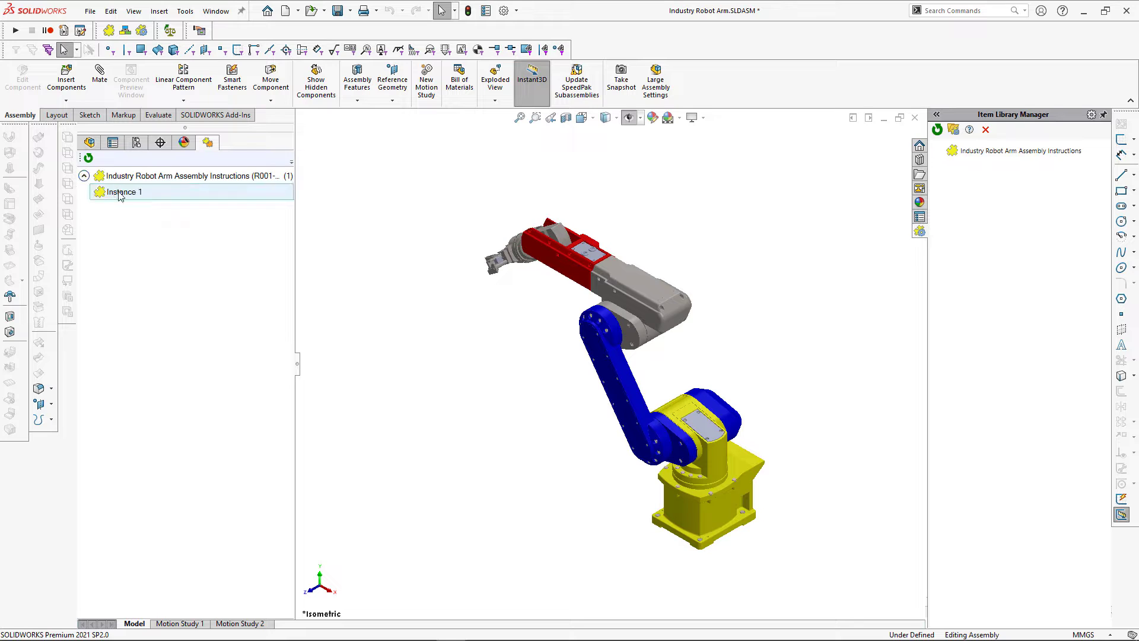
{"action": "right_click", "coordinate": [121, 193]}
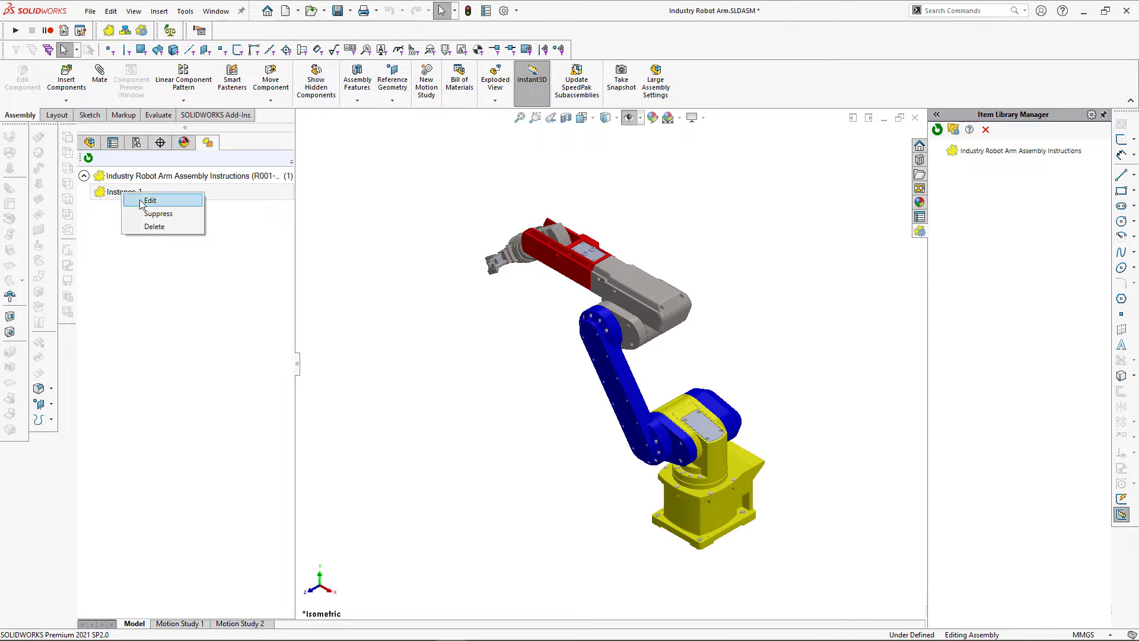
{"action": "left_click", "coordinate": [149, 202]}
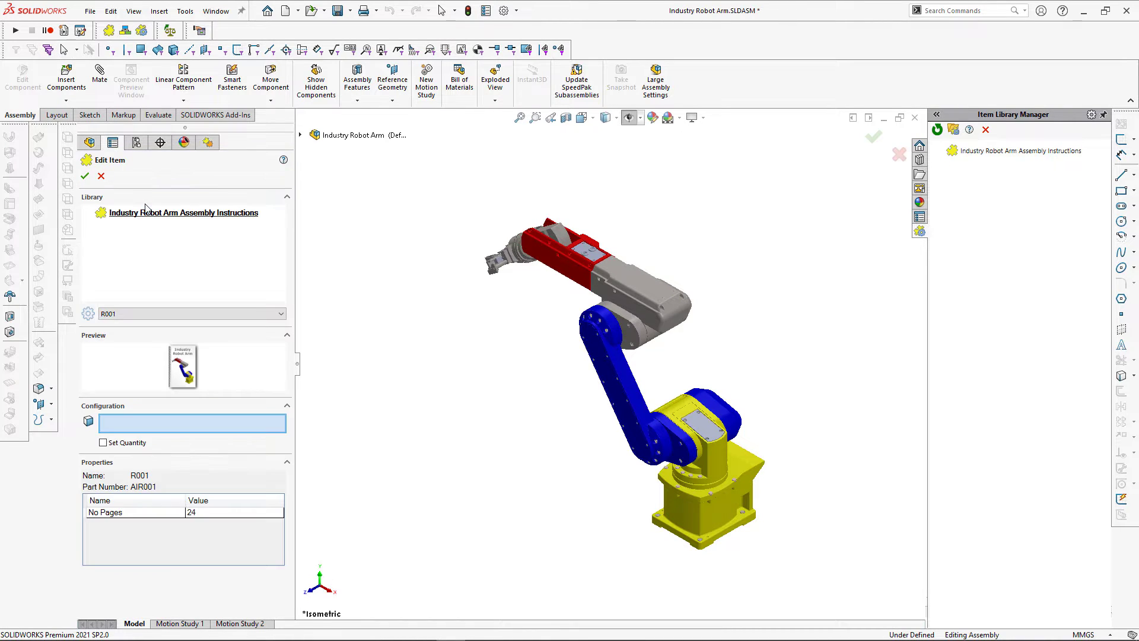
{"action": "left_click", "coordinate": [101, 176]}
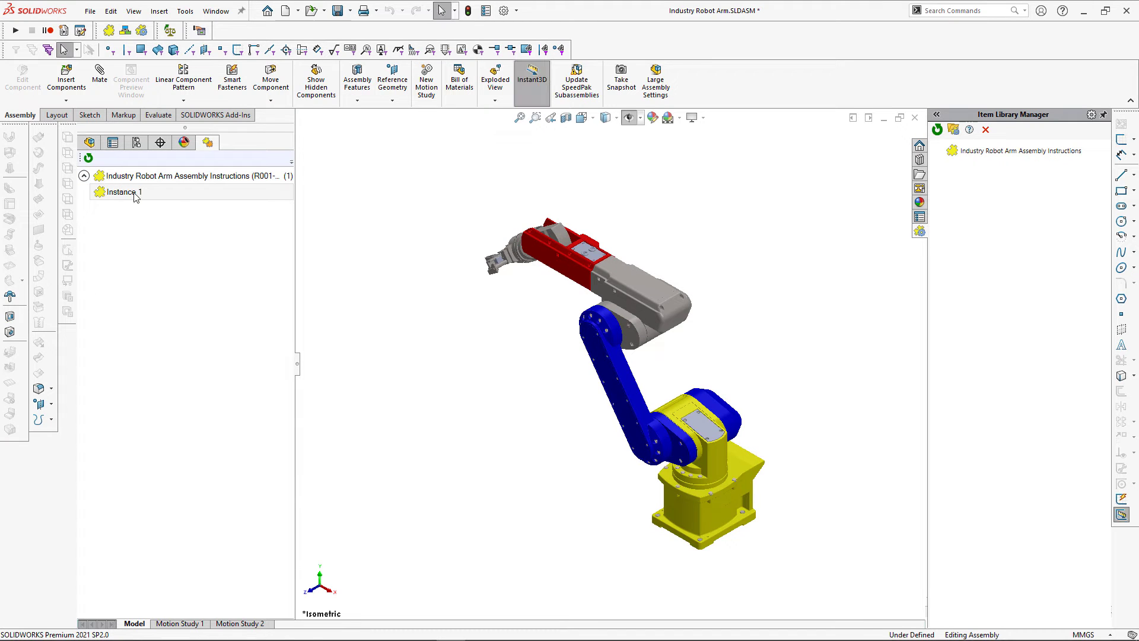
{"action": "left_click", "coordinate": [162, 216]}
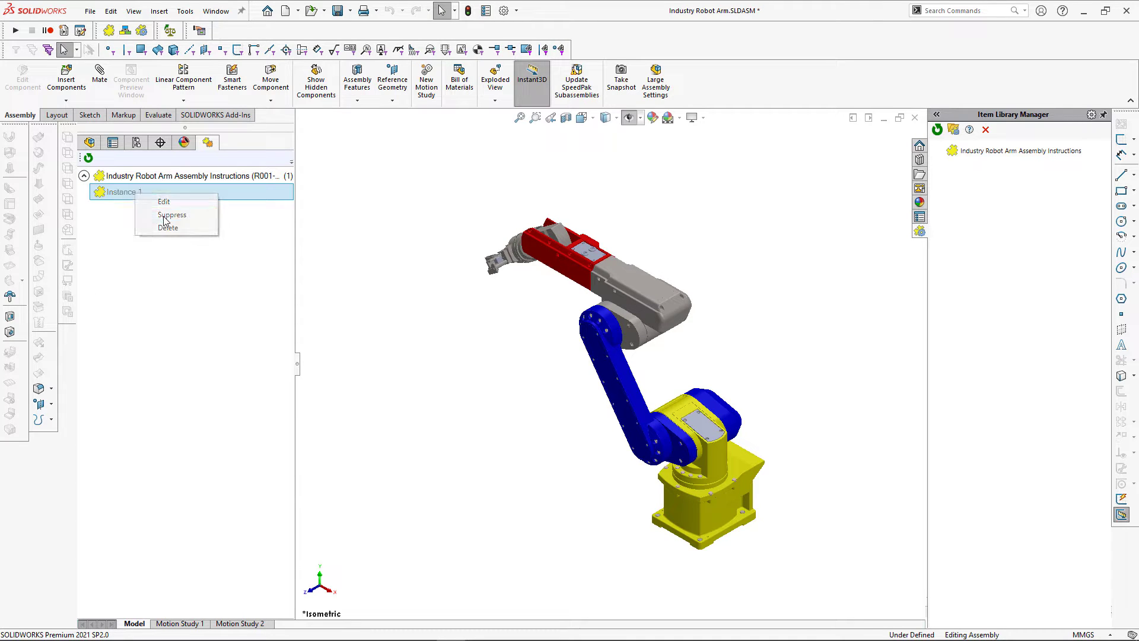
{"action": "right_click", "coordinate": [135, 198]}
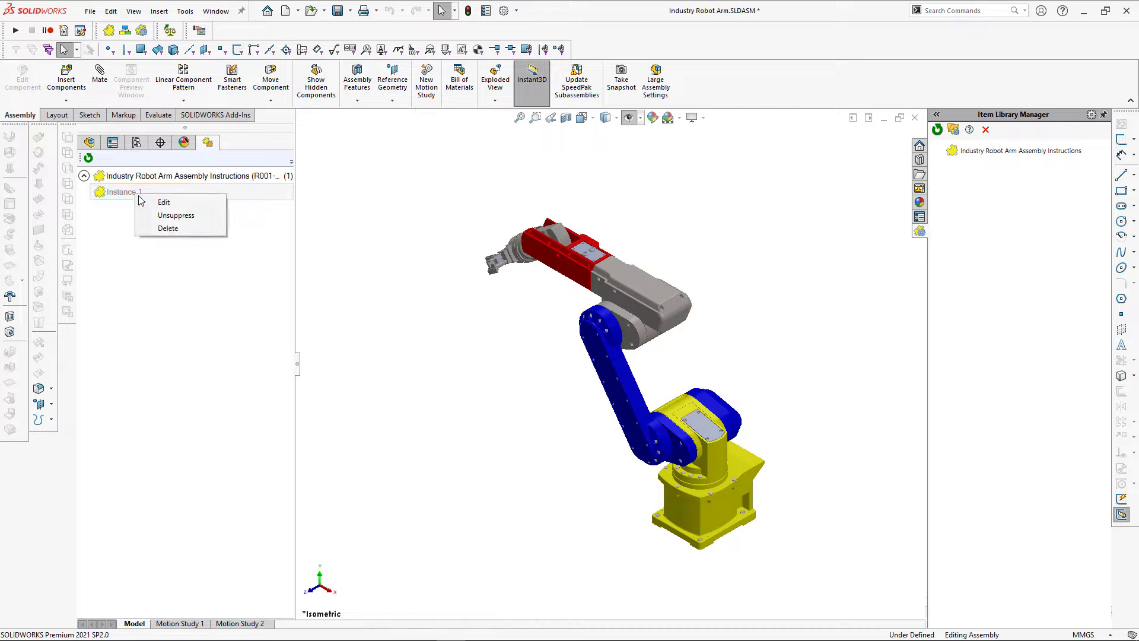
{"action": "left_click", "coordinate": [165, 217]}
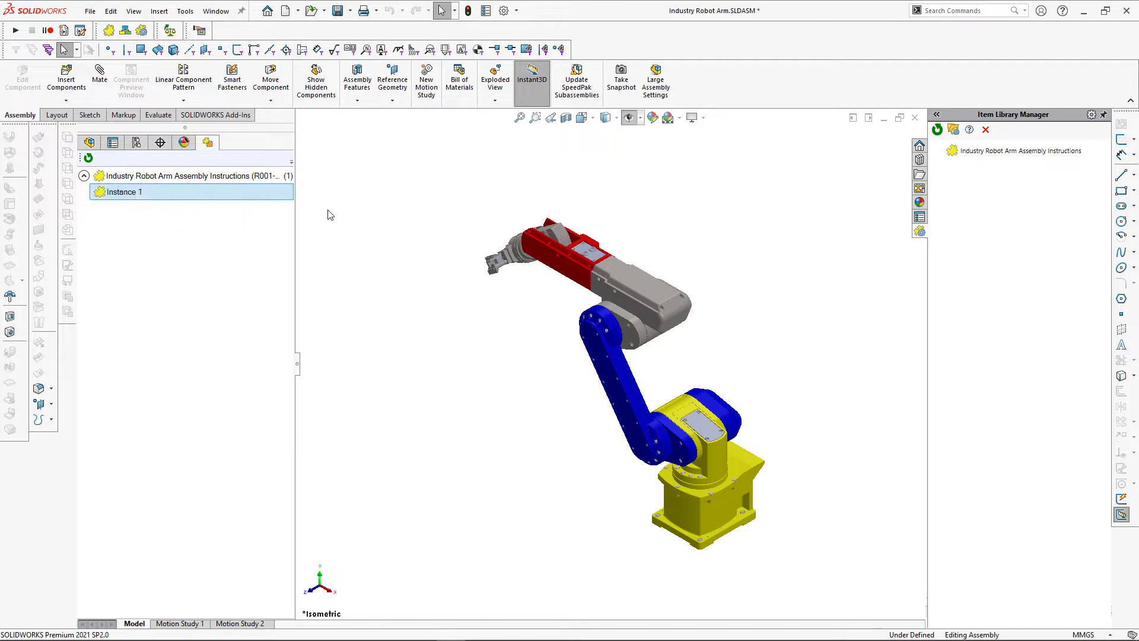
{"action": "left_click", "coordinate": [329, 213]}
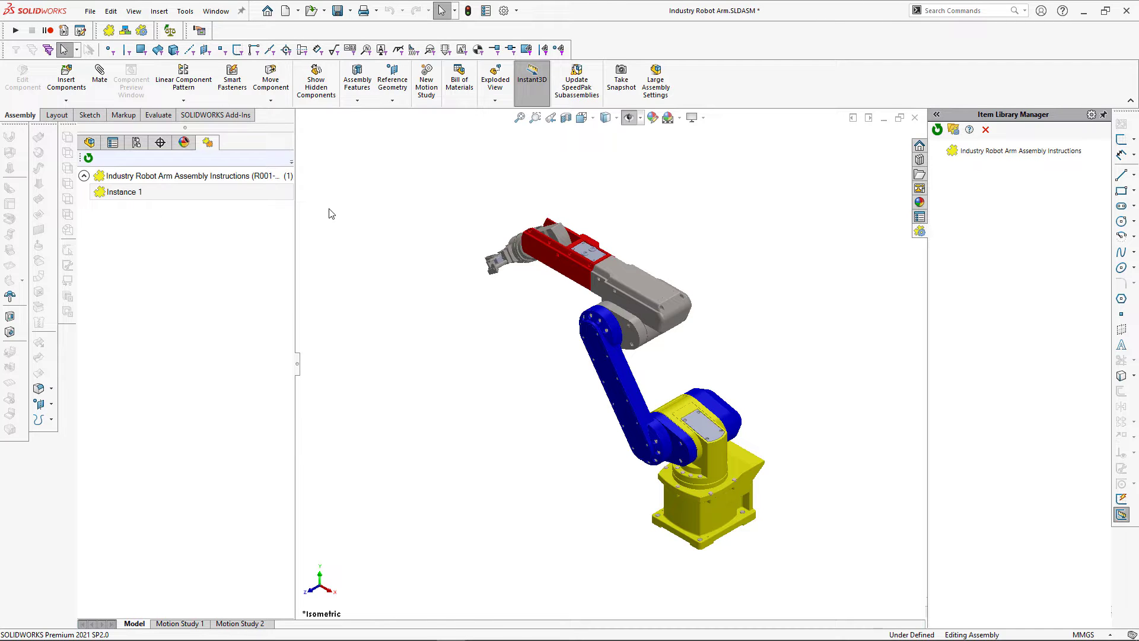
Check the BOM lists AIR001-A with quantity 1, then save the assembly with Ctrl+S.
{"action": "left_click", "coordinate": [124, 32]}
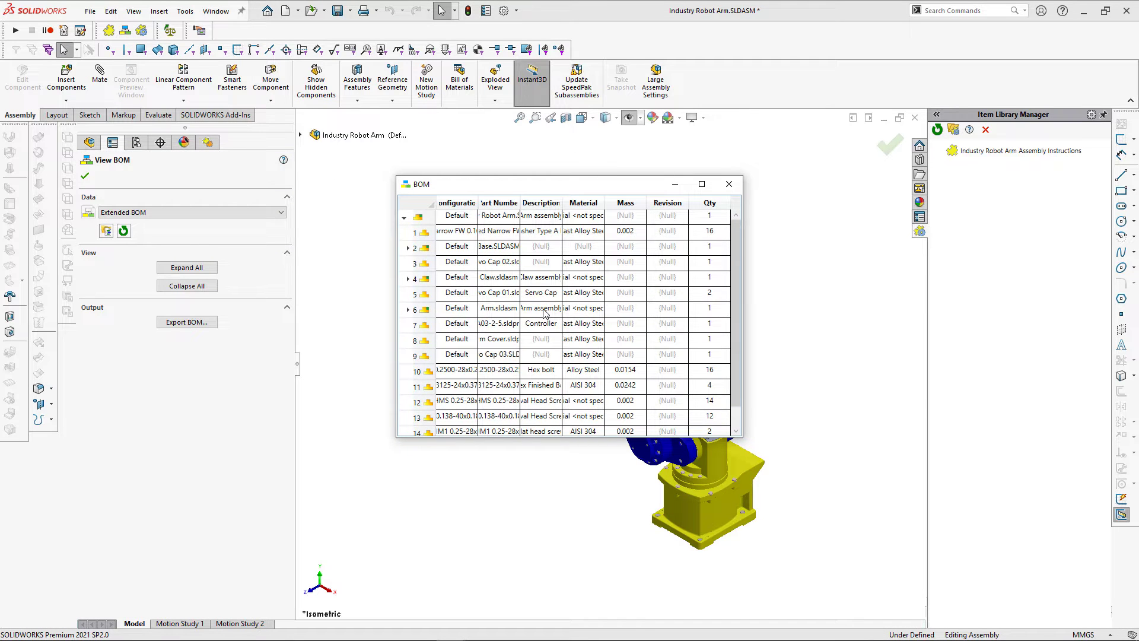
{"action": "scroll", "coordinate": [545, 314], "scroll_direction": "down", "scroll_amount": 1}
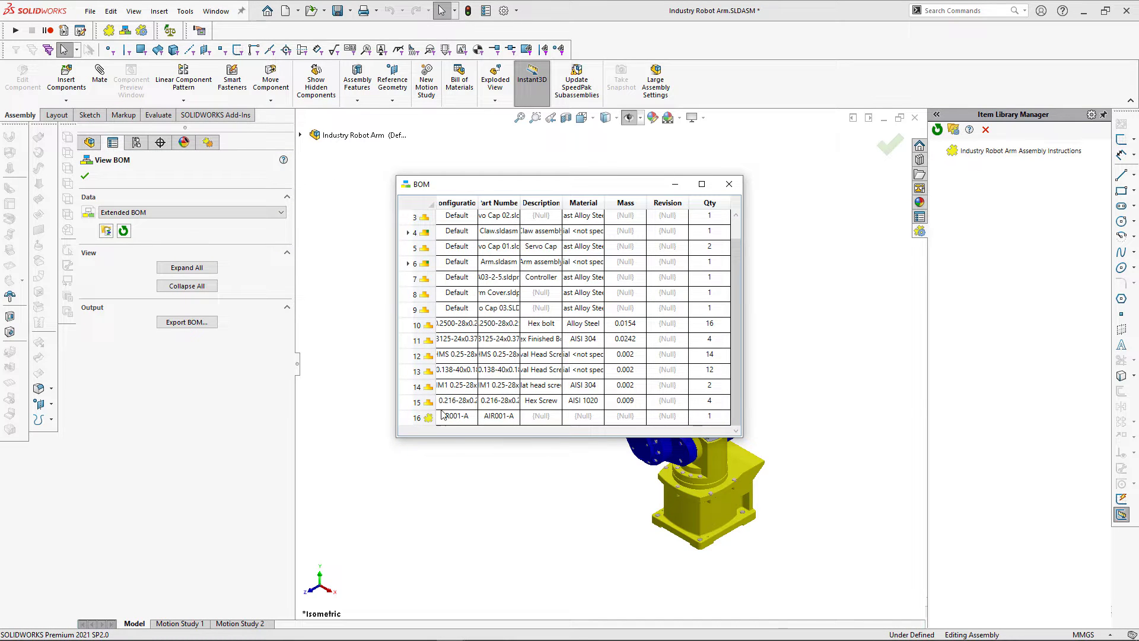
{"action": "mouse_move", "coordinate": [429, 421]}
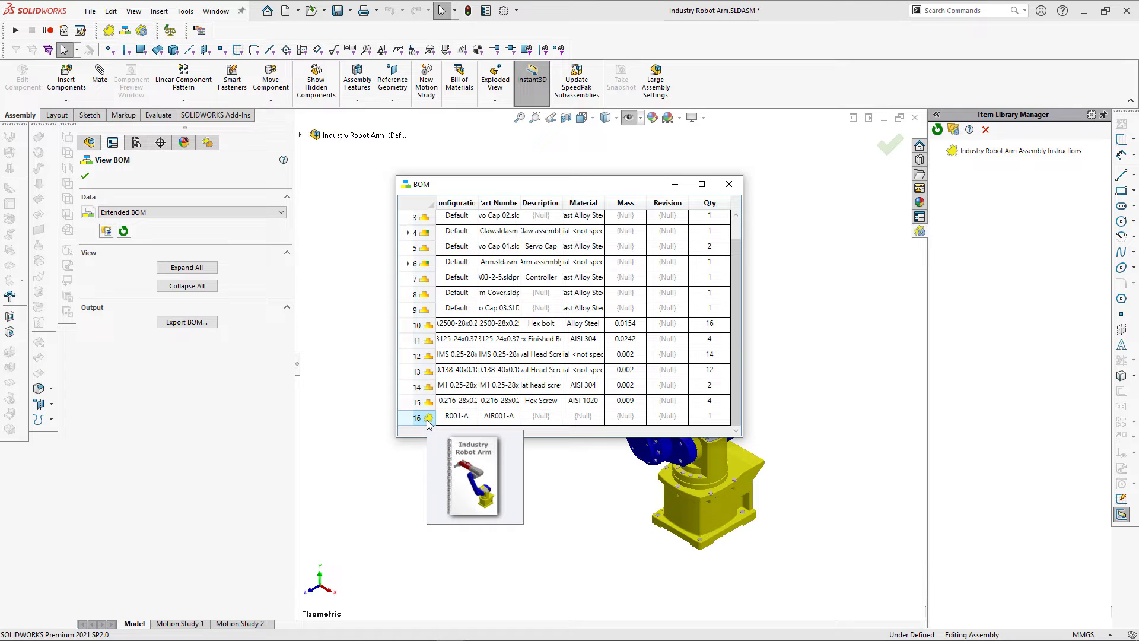
{"action": "left_click", "coordinate": [727, 187]}
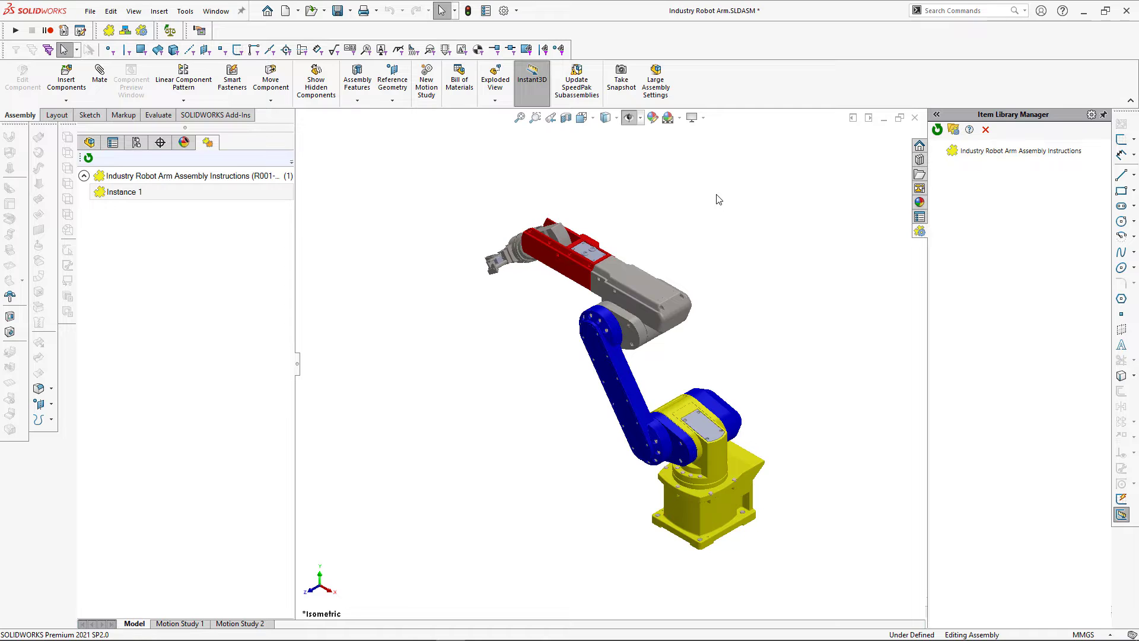
{"action": "key", "text": "ctrl+s"}
Create a Documents folder in ItemsLibrary and move the instructions .bpid file into it.
{"action": "left_click", "coordinate": [953, 130]}
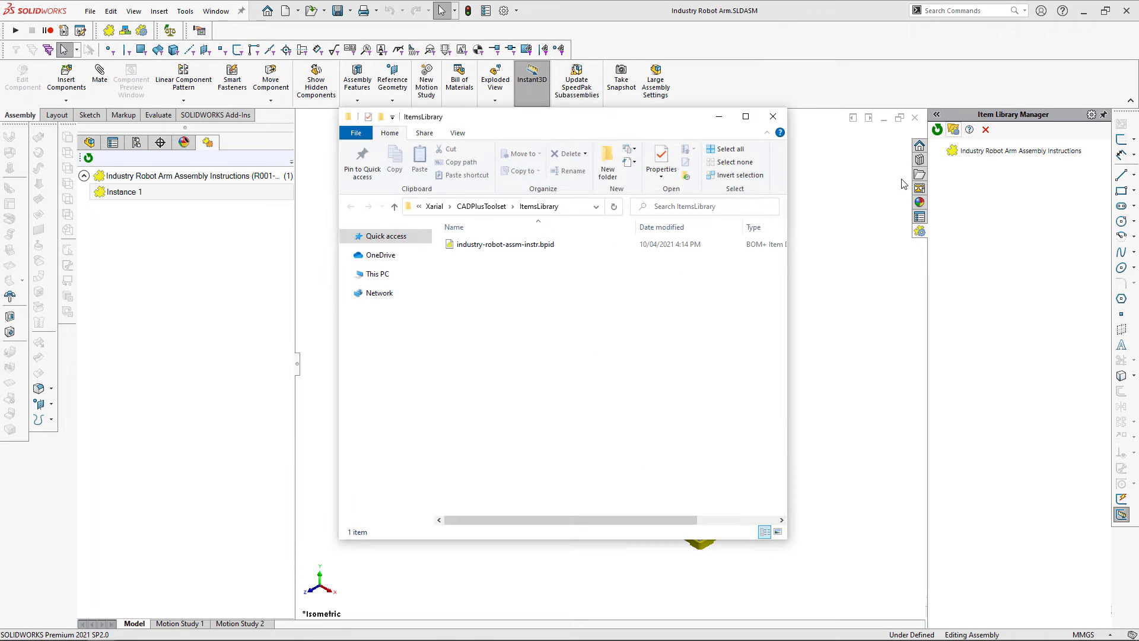
{"action": "right_click", "coordinate": [546, 305]}
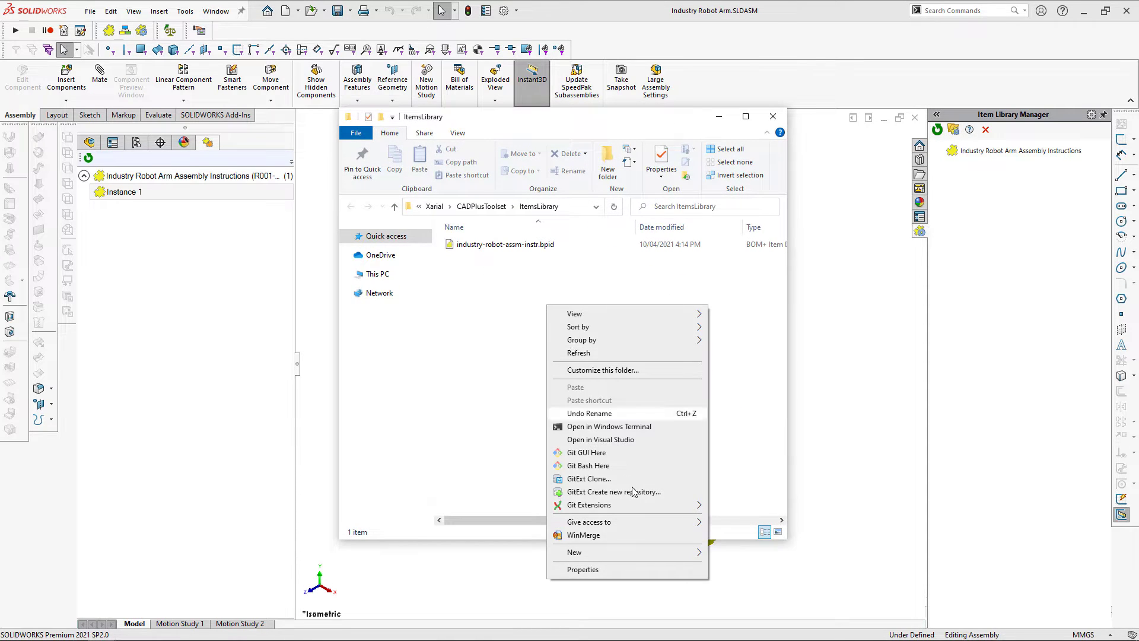
{"action": "mouse_move", "coordinate": [654, 553]}
{"action": "left_click", "coordinate": [738, 364]}
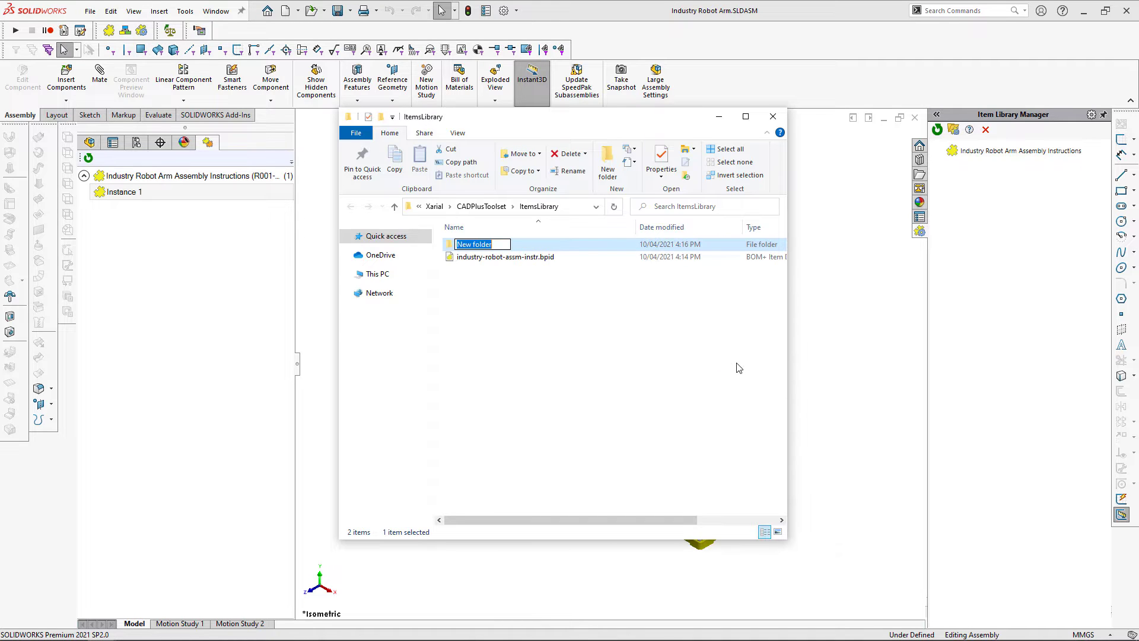
{"action": "type", "text": "Documents"}
{"action": "key", "text": "Return"}
{"action": "left_click", "coordinate": [482, 257]}
{"action": "left_click", "coordinate": [479, 247]}
{"action": "double_click", "coordinate": [476, 245]}
{"action": "key", "text": "ctrl+v"}
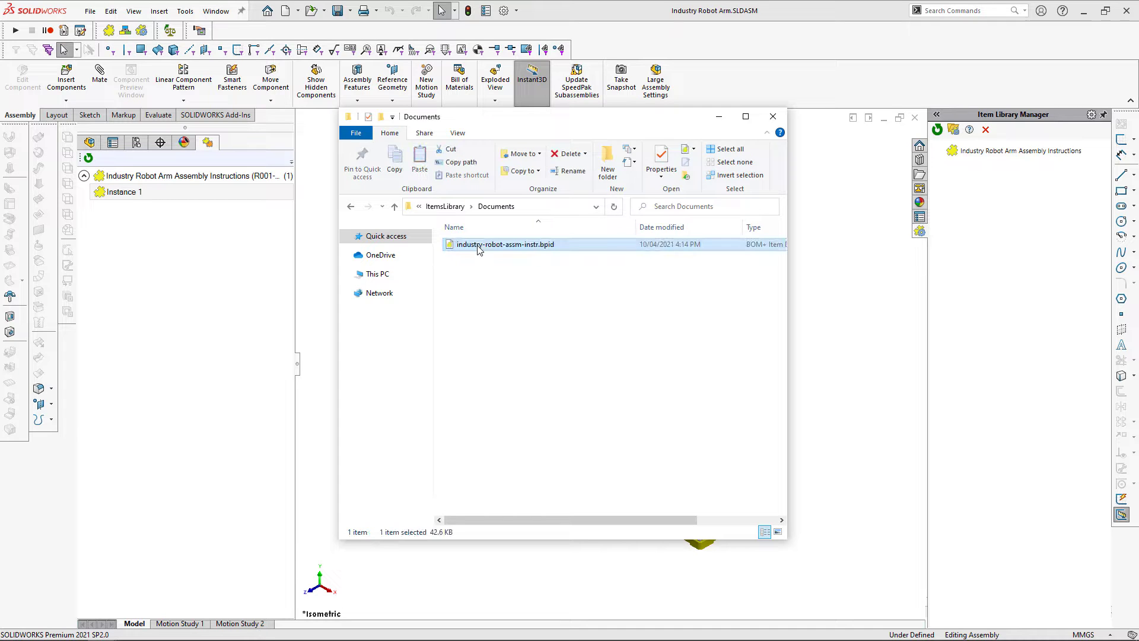
{"action": "left_click", "coordinate": [497, 280]}
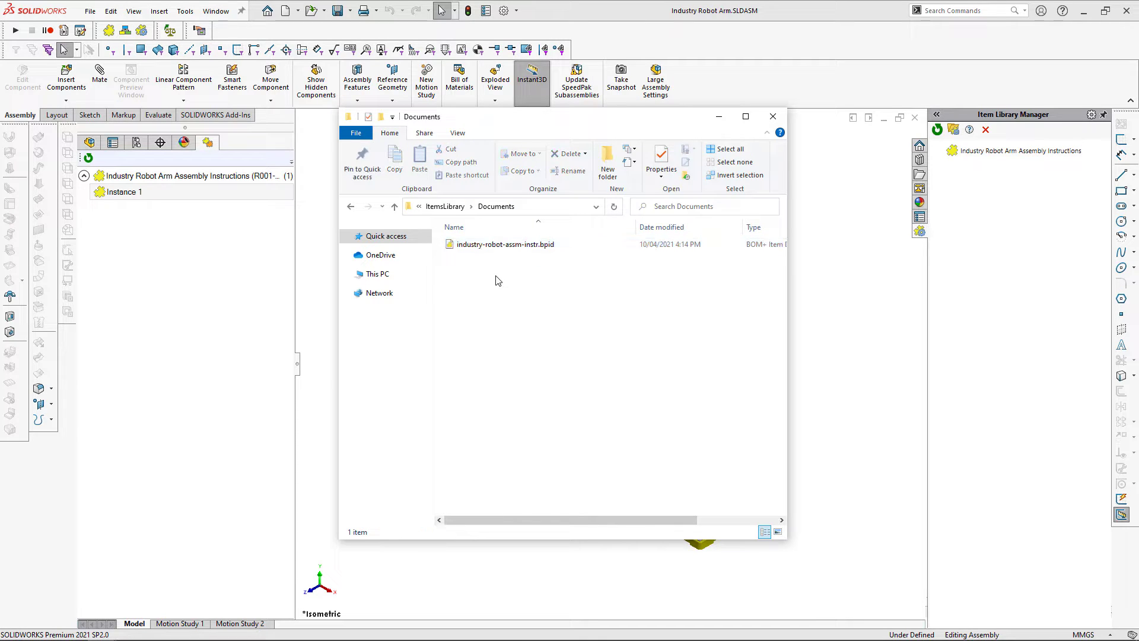
Add the image to Documents, rename it icon.png, and update the item library.
{"action": "key", "text": "ctrl+v"}
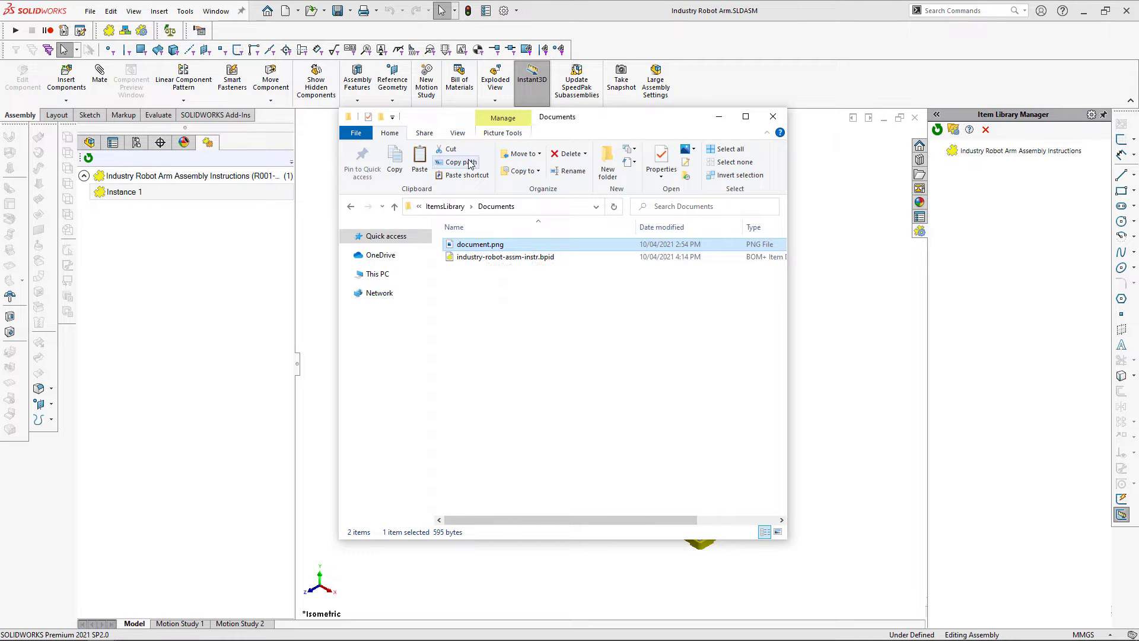
{"action": "left_click", "coordinate": [459, 133]}
{"action": "left_click", "coordinate": [473, 151]}
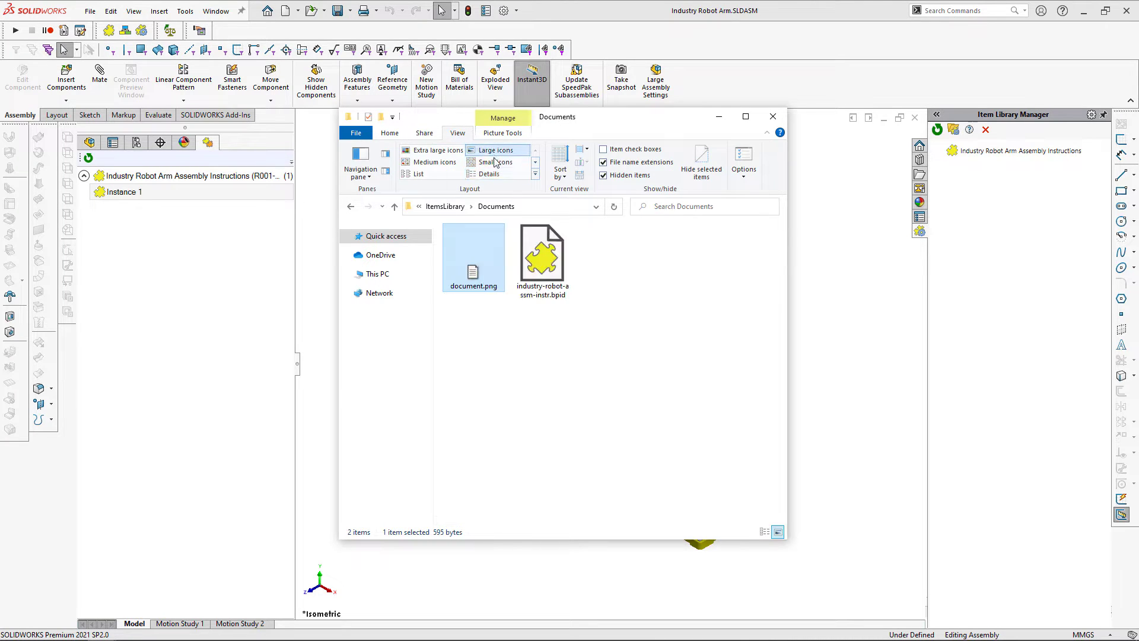
{"action": "left_click", "coordinate": [543, 335]}
{"action": "left_click", "coordinate": [473, 291]}
{"action": "left_click", "coordinate": [473, 286]}
{"action": "type", "text": "icon"}
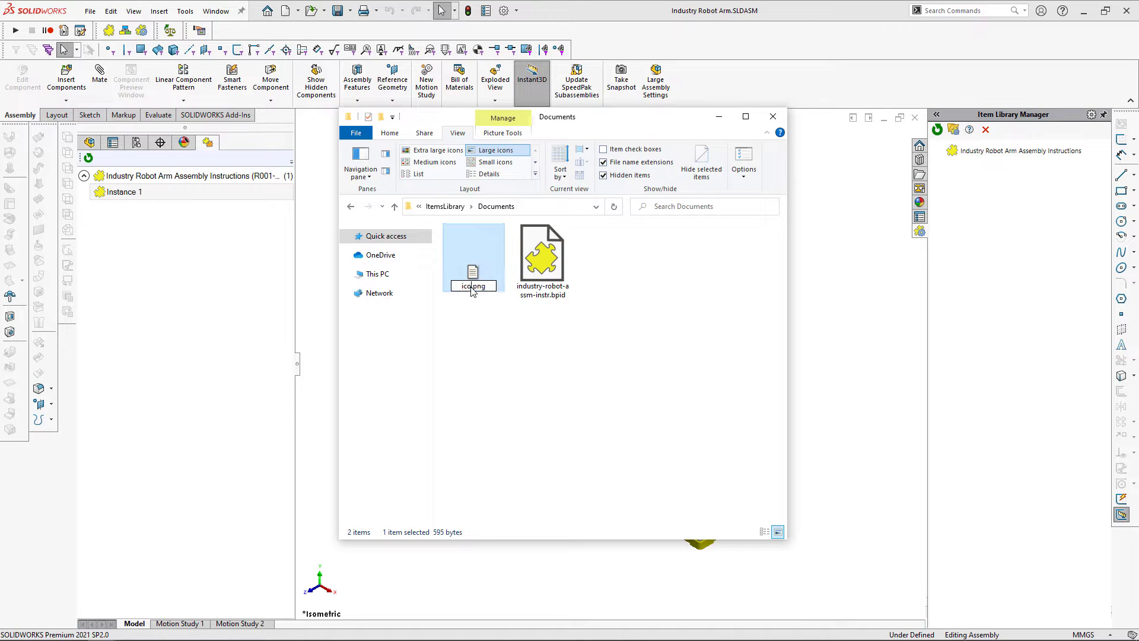
{"action": "key", "text": "Return"}
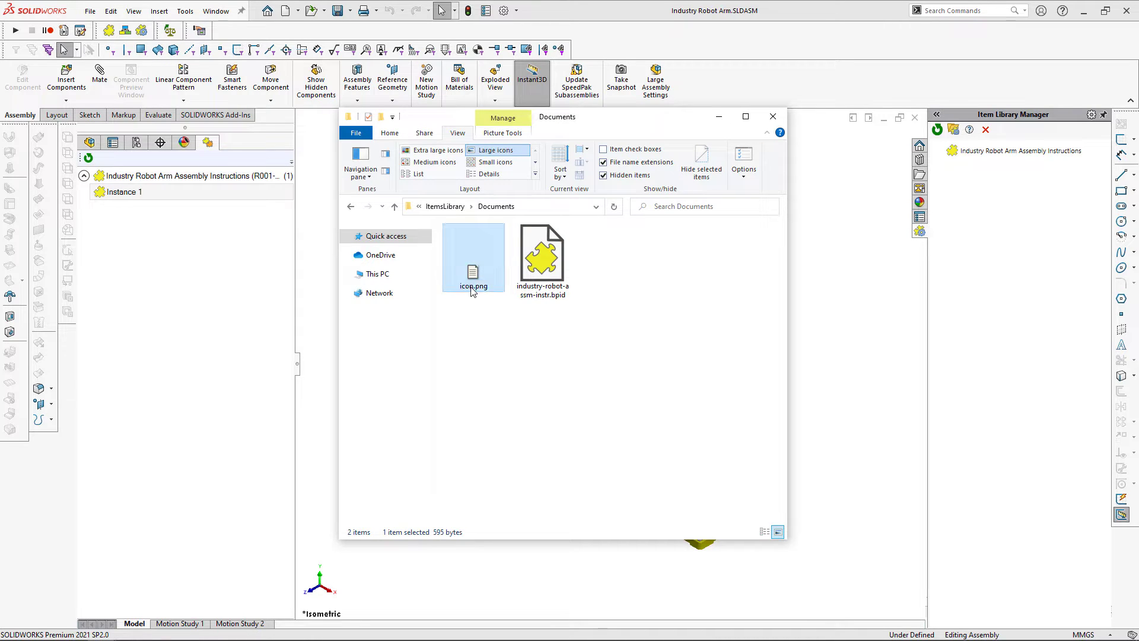
{"action": "left_click", "coordinate": [984, 205]}
{"action": "left_click", "coordinate": [937, 131]}
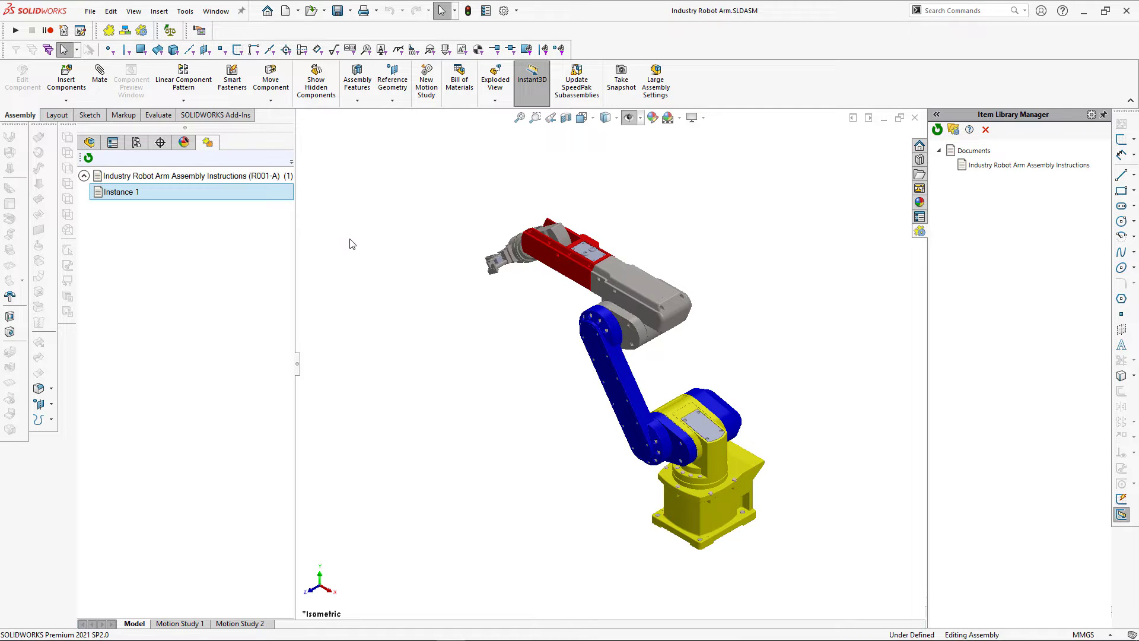
Open the Base<1> subassembly from the FeatureManager design tree.
{"action": "left_click", "coordinate": [88, 143]}
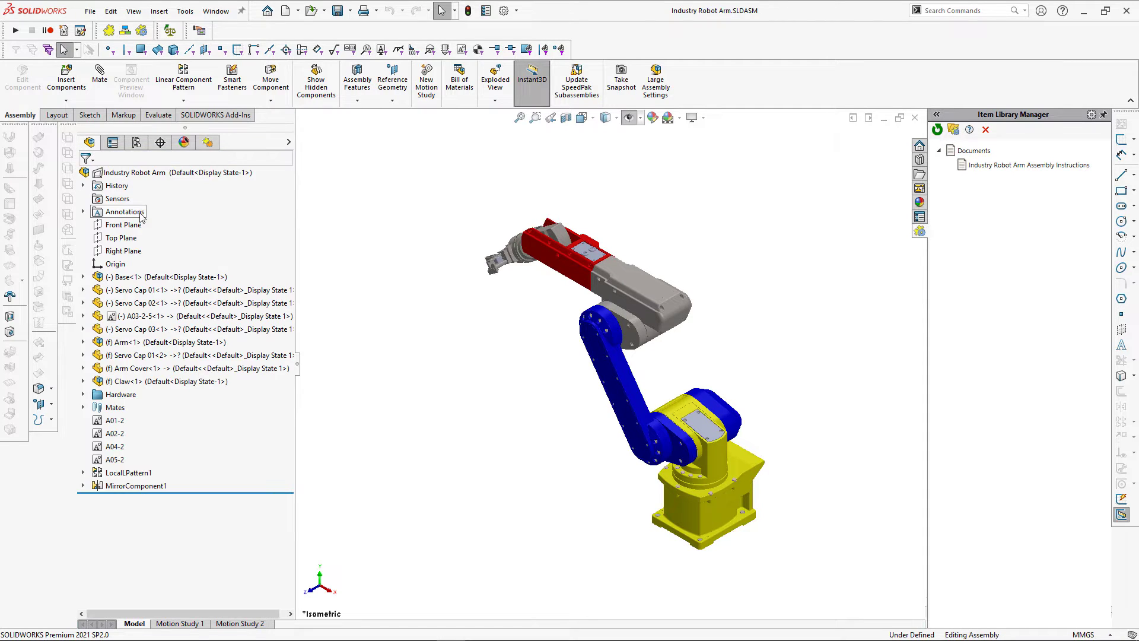
{"action": "right_click", "coordinate": [157, 277]}
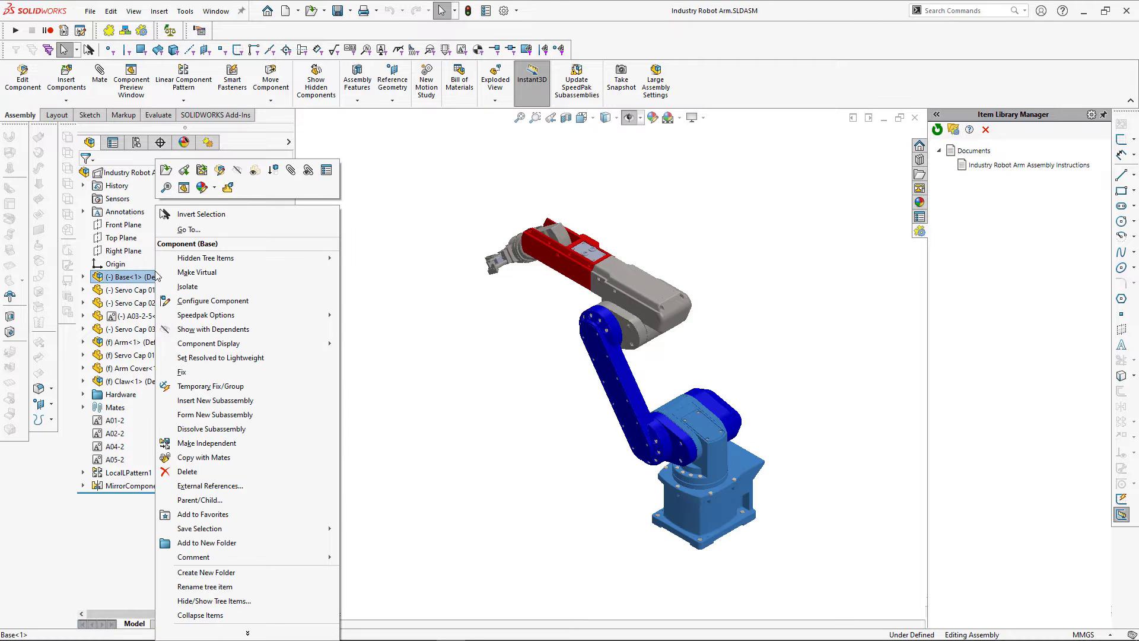
{"action": "left_click", "coordinate": [167, 171]}
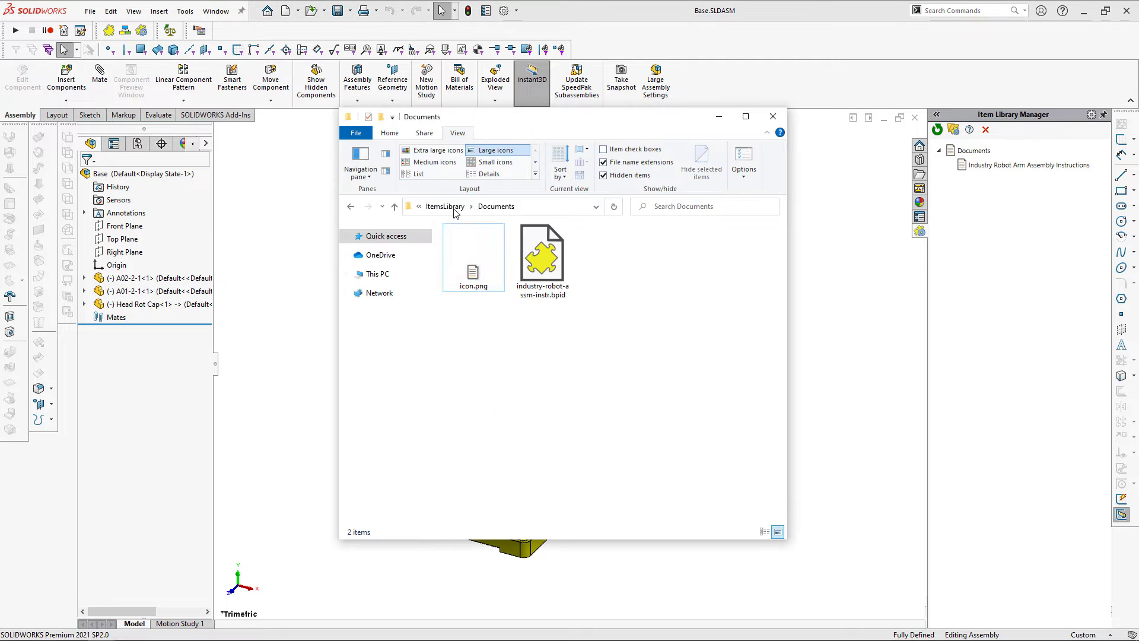
Create a Boxes folder in ItemsLibrary, paste box.png into it and rename it icon.png.
{"action": "left_click", "coordinate": [451, 206]}
{"action": "right_click", "coordinate": [515, 292]}
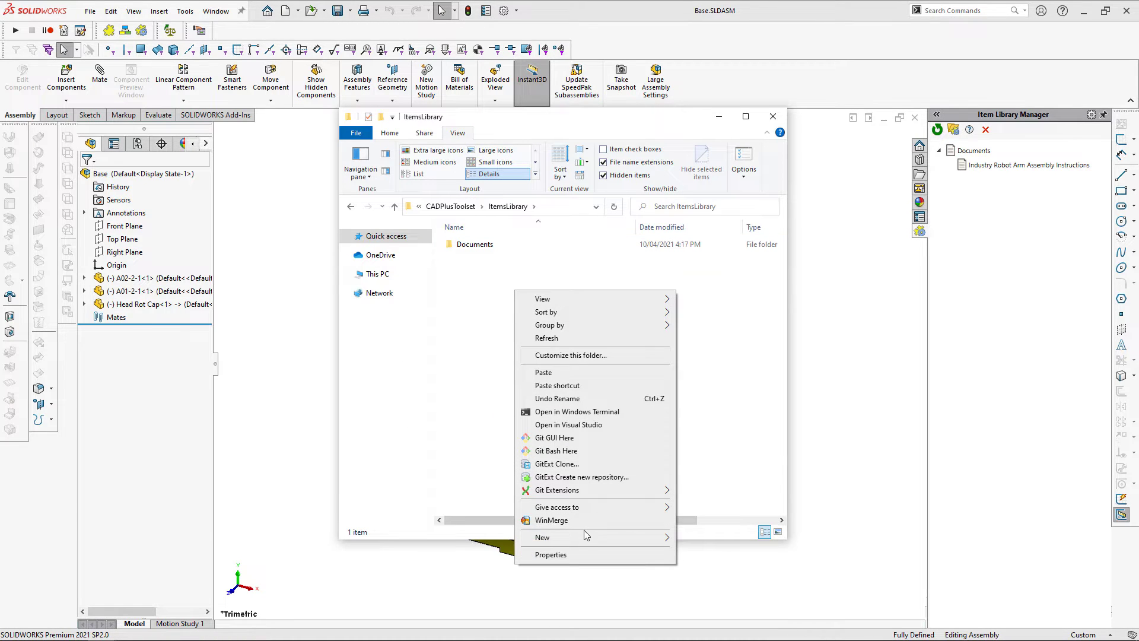
{"action": "mouse_move", "coordinate": [587, 541]}
{"action": "left_click", "coordinate": [723, 354]}
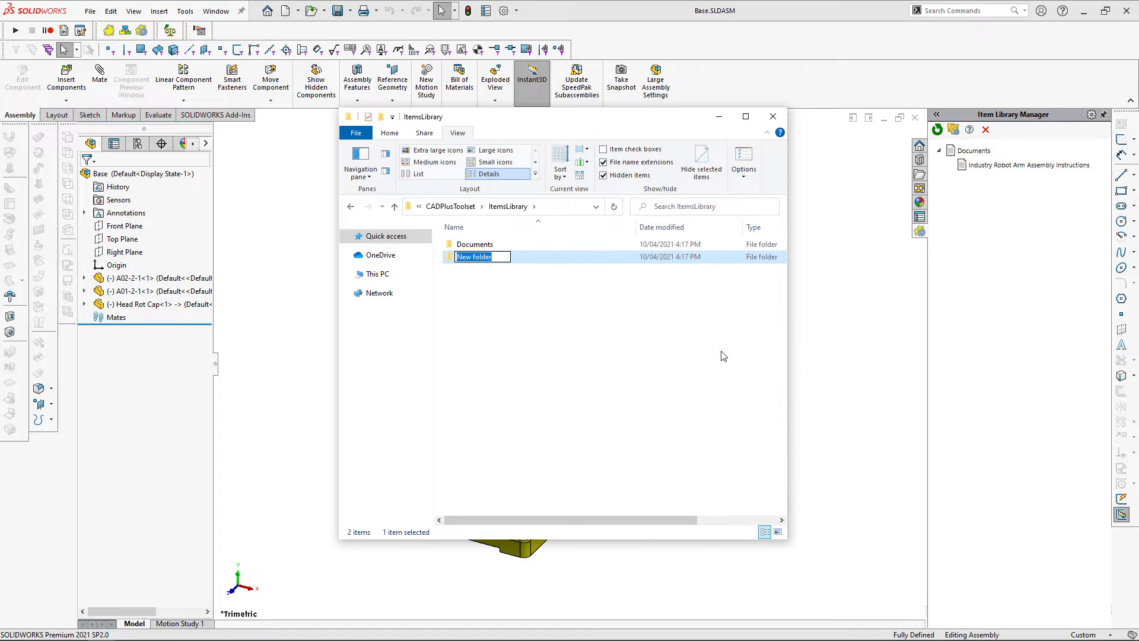
{"action": "type", "text": "Boxes"}
{"action": "key", "text": "Return"}
{"action": "key", "text": "Return"}
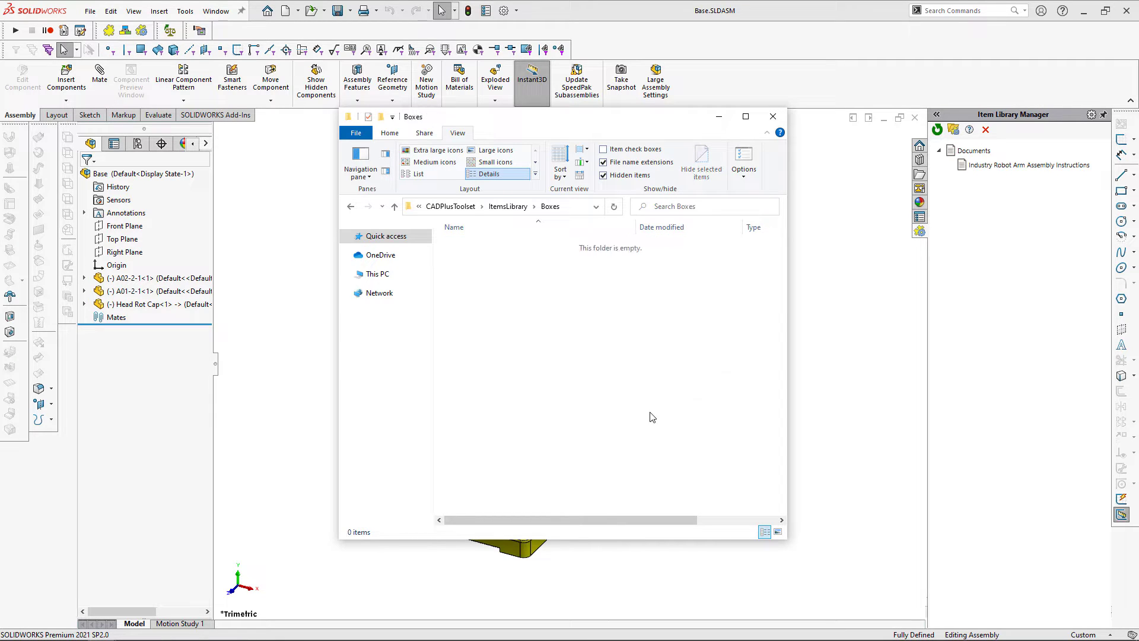
{"action": "key", "text": "ctrl+v"}
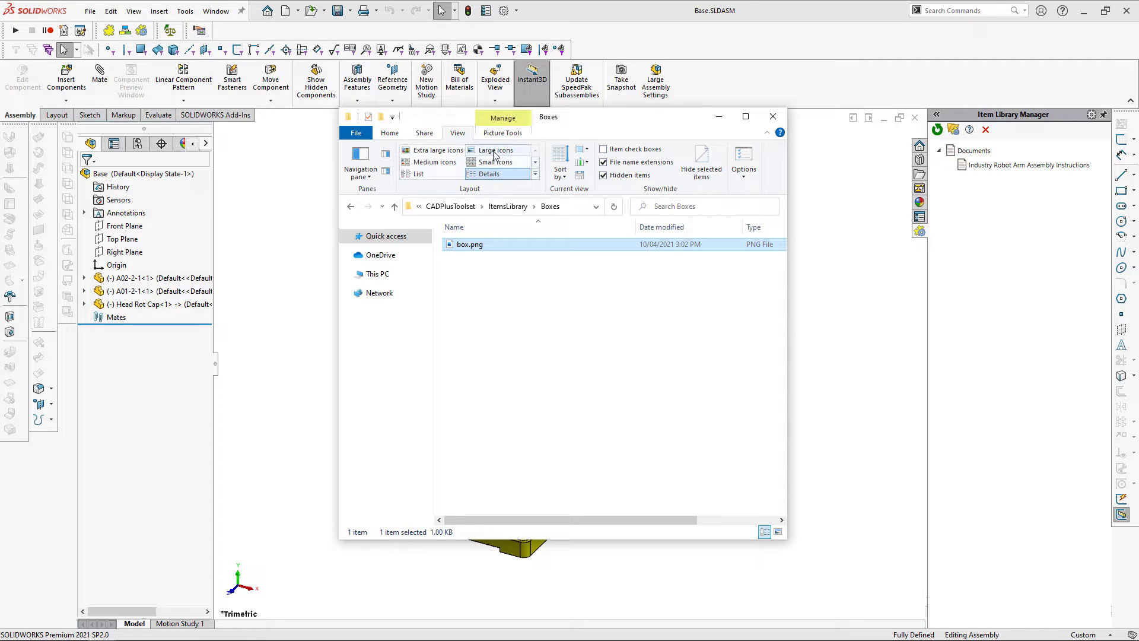
{"action": "left_click", "coordinate": [495, 152]}
{"action": "left_click", "coordinate": [472, 287]}
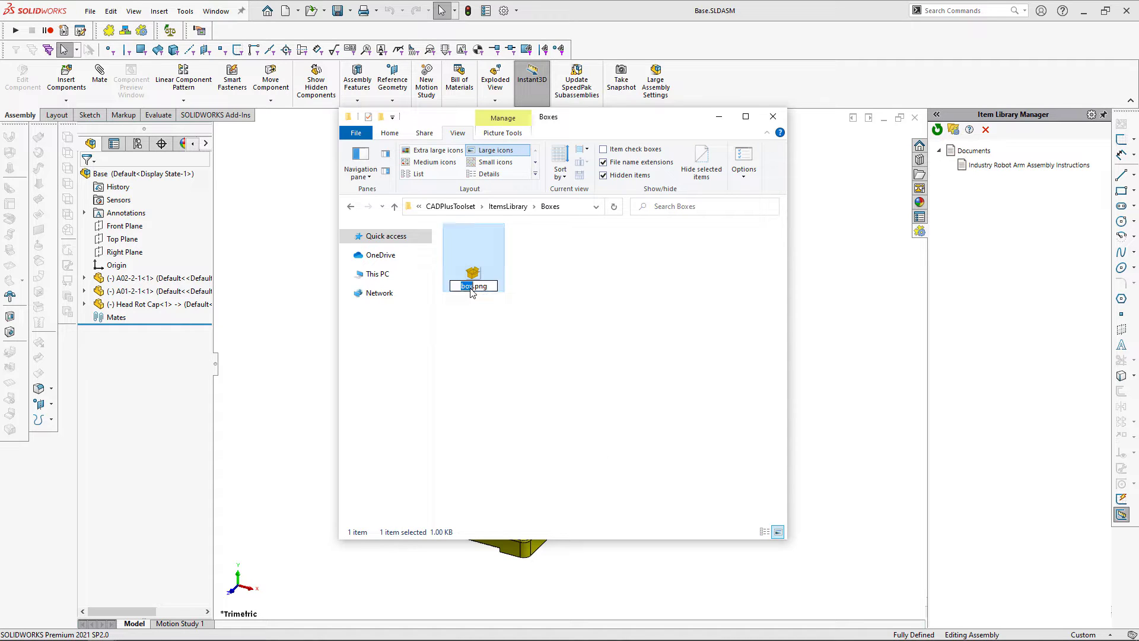
{"action": "type", "text": "icon"}
{"action": "key", "text": "Return"}
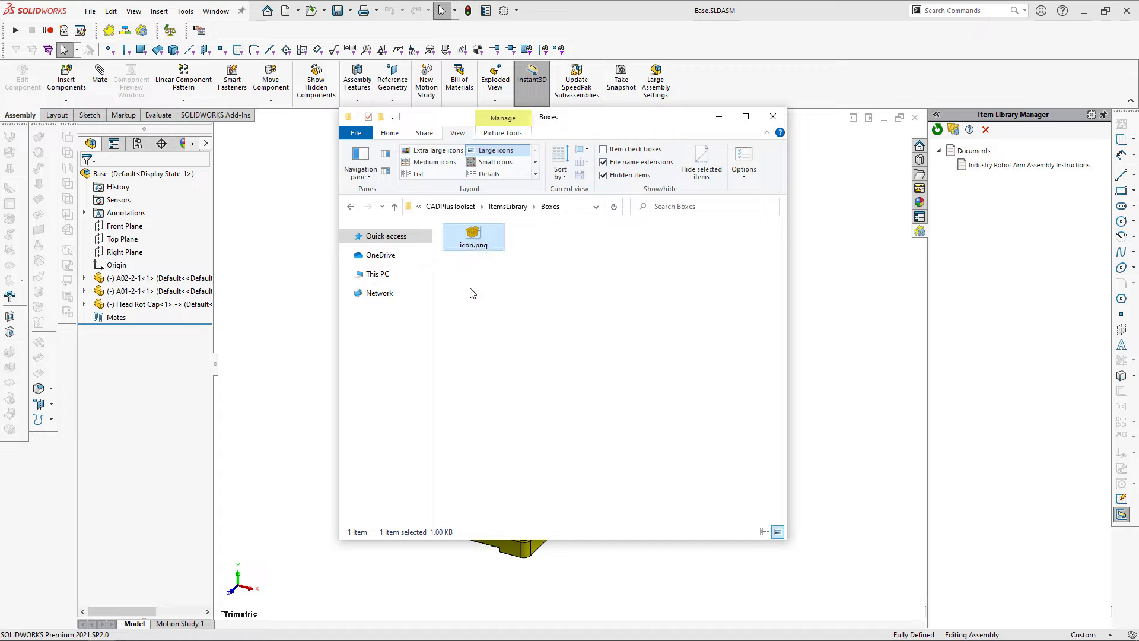
Create a new BOM+ Item Definition file named metal-box.bpid in the Boxes folder.
{"action": "right_click", "coordinate": [549, 261]}
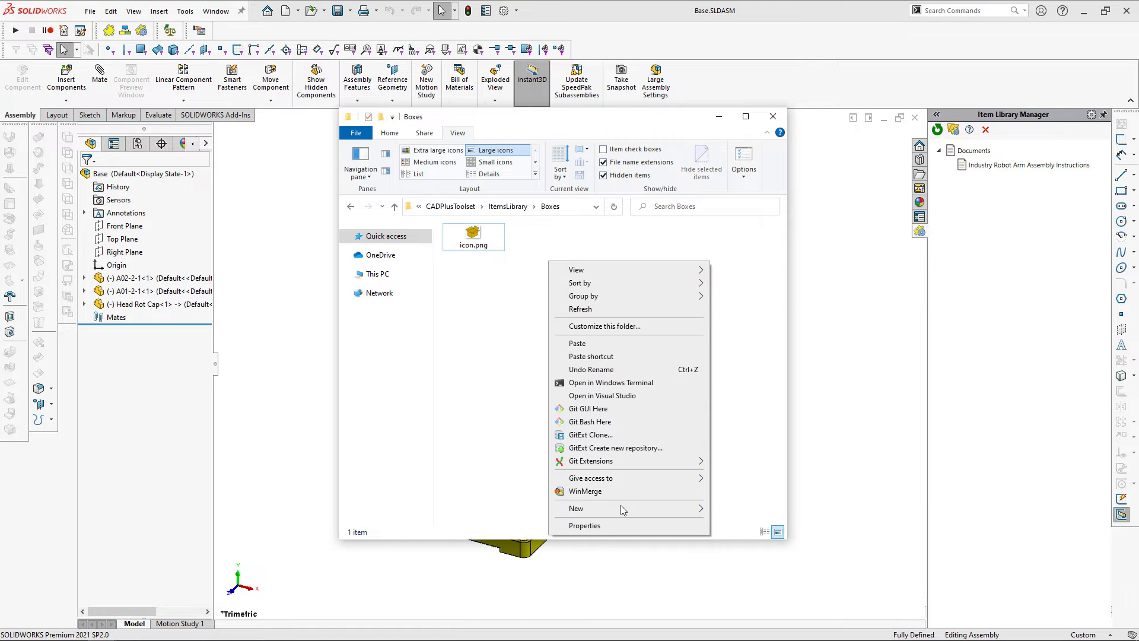
{"action": "mouse_move", "coordinate": [623, 513]}
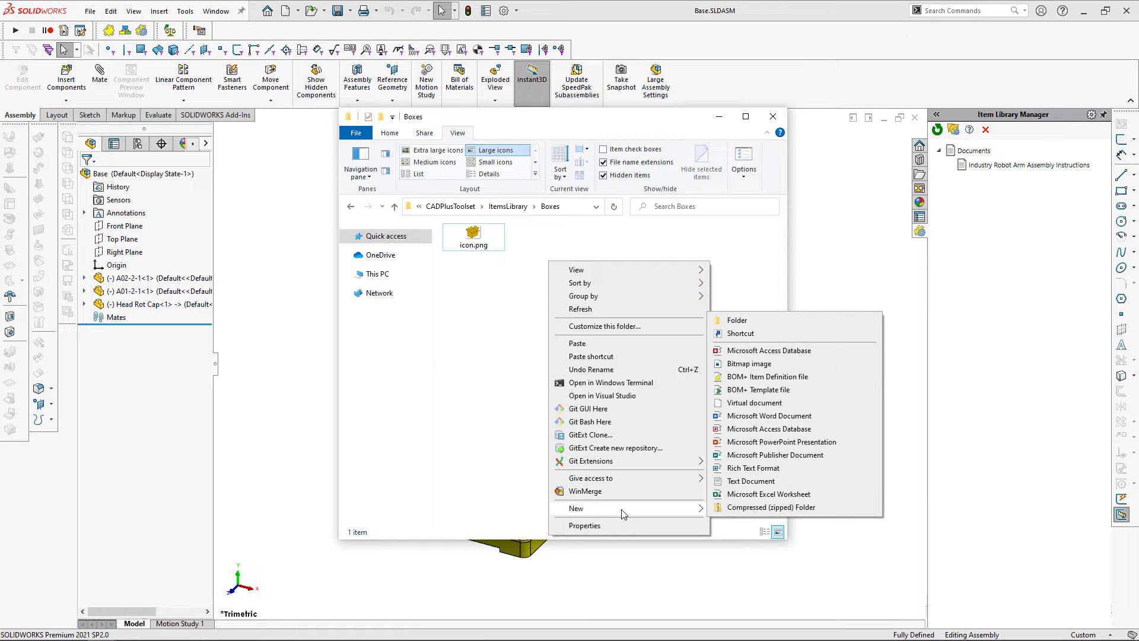
{"action": "left_click", "coordinate": [780, 382]}
{"action": "type", "text": "metal-box"}
{"action": "key", "text": "Return"}
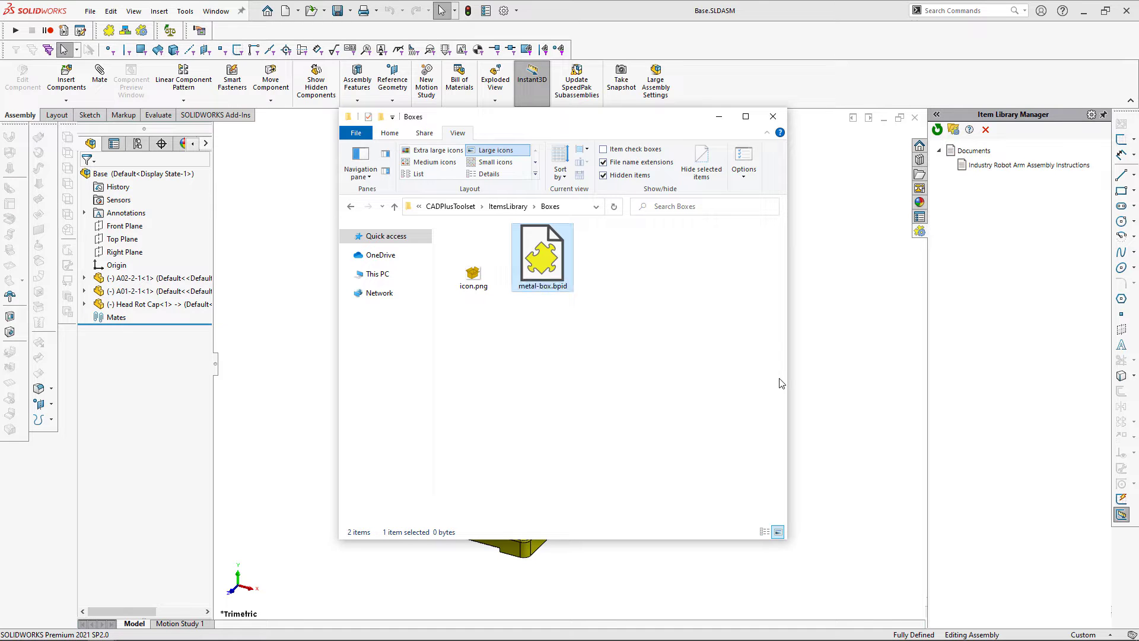
Open metal-box.bpid in the item editor and rename the item to Metal Box.
{"action": "double_click", "coordinate": [534, 267]}
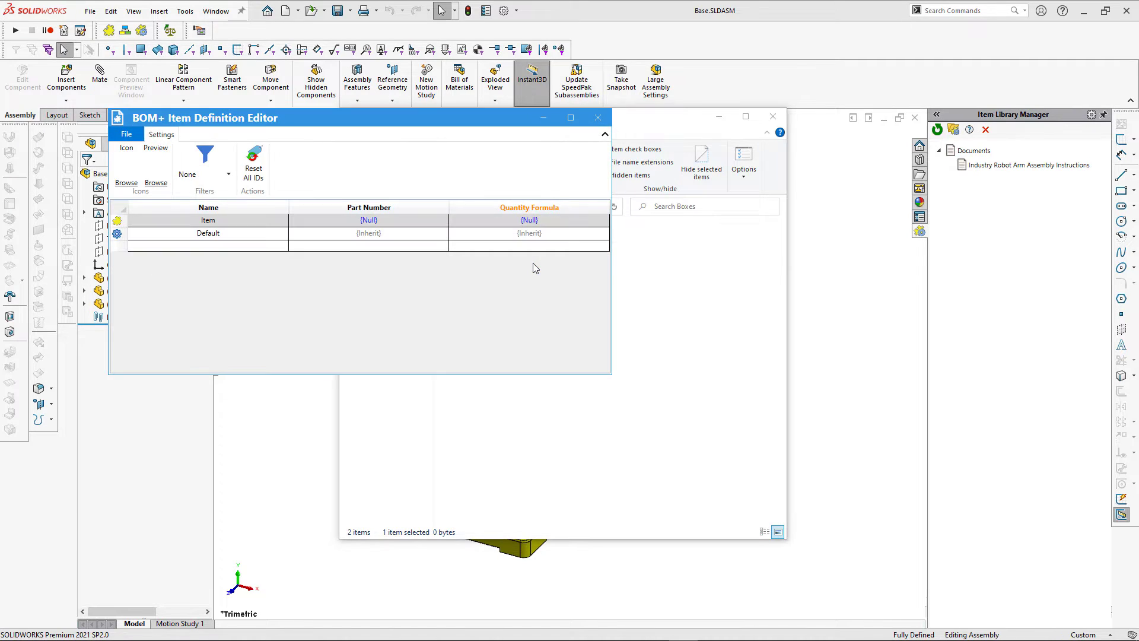
{"action": "double_click", "coordinate": [258, 223]}
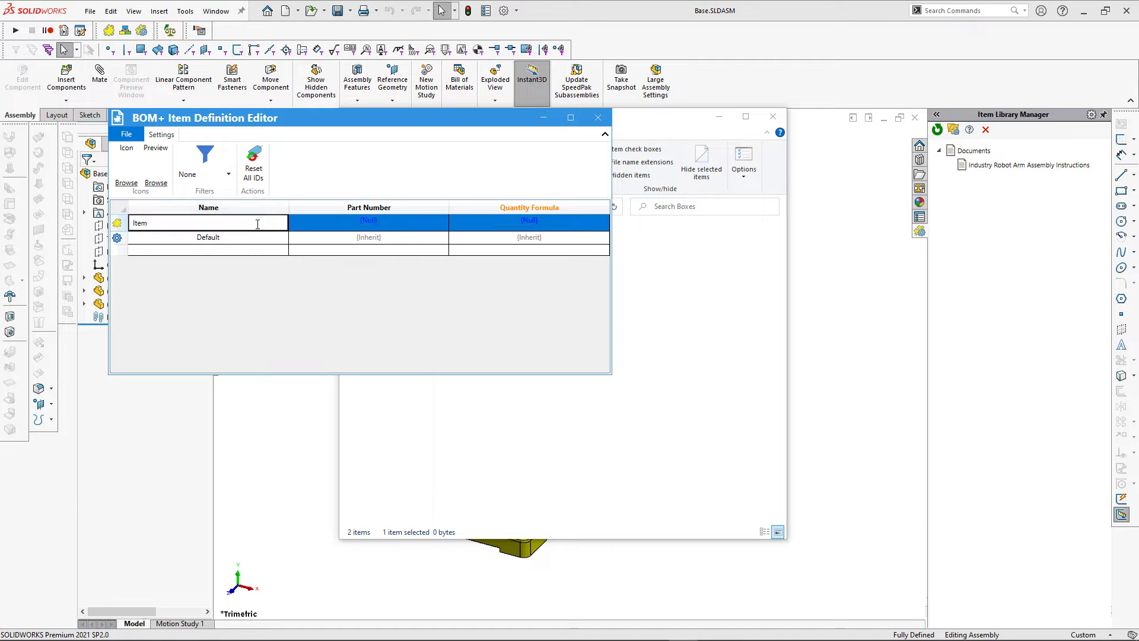
{"action": "type", "text": "Metal Box"}
{"action": "left_click", "coordinate": [261, 237]}
Rename the Default row to 1000x500x500 and add rows 400x300x250 and 200x200x200.
{"action": "left_click", "coordinate": [261, 237]}
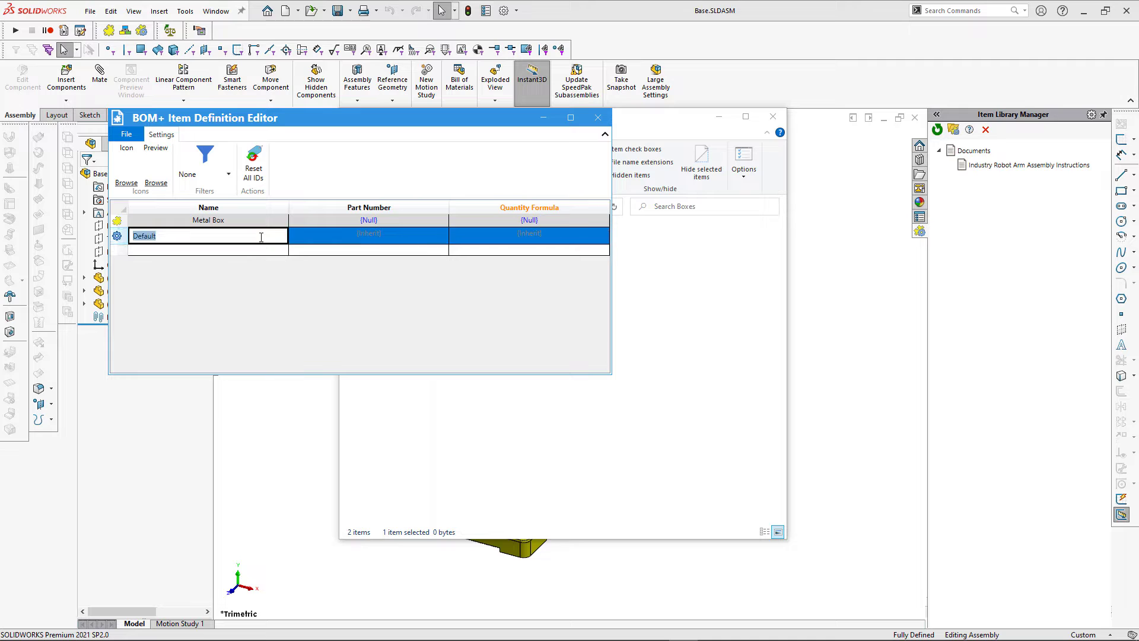
{"action": "type", "text": "1000x500x500"}
{"action": "left_click", "coordinate": [265, 247]}
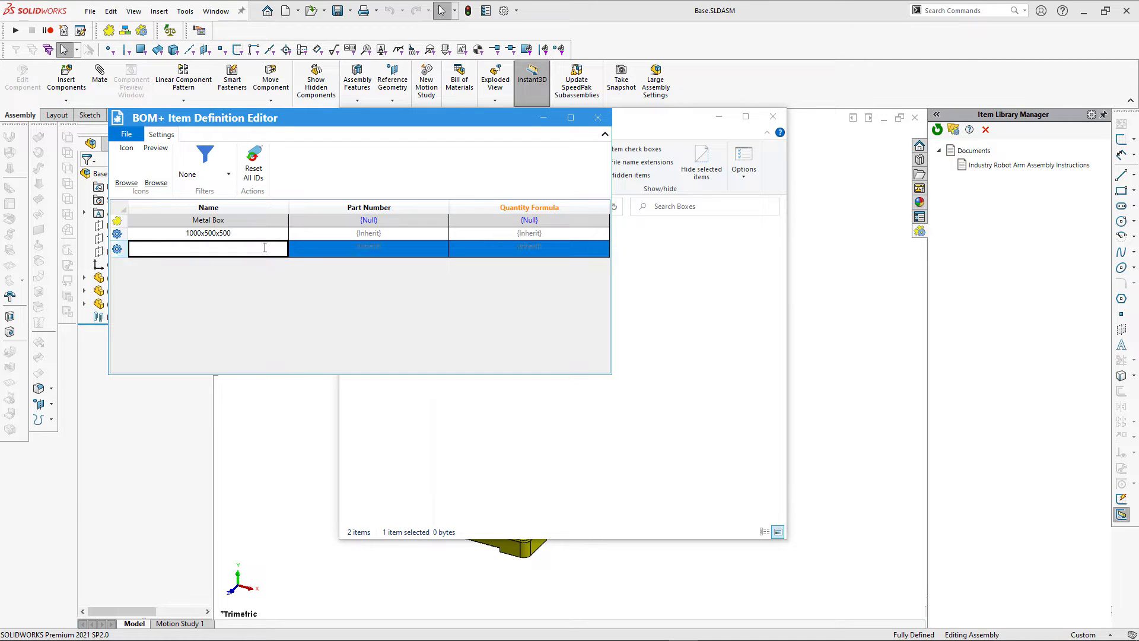
{"action": "left_click", "coordinate": [257, 259]}
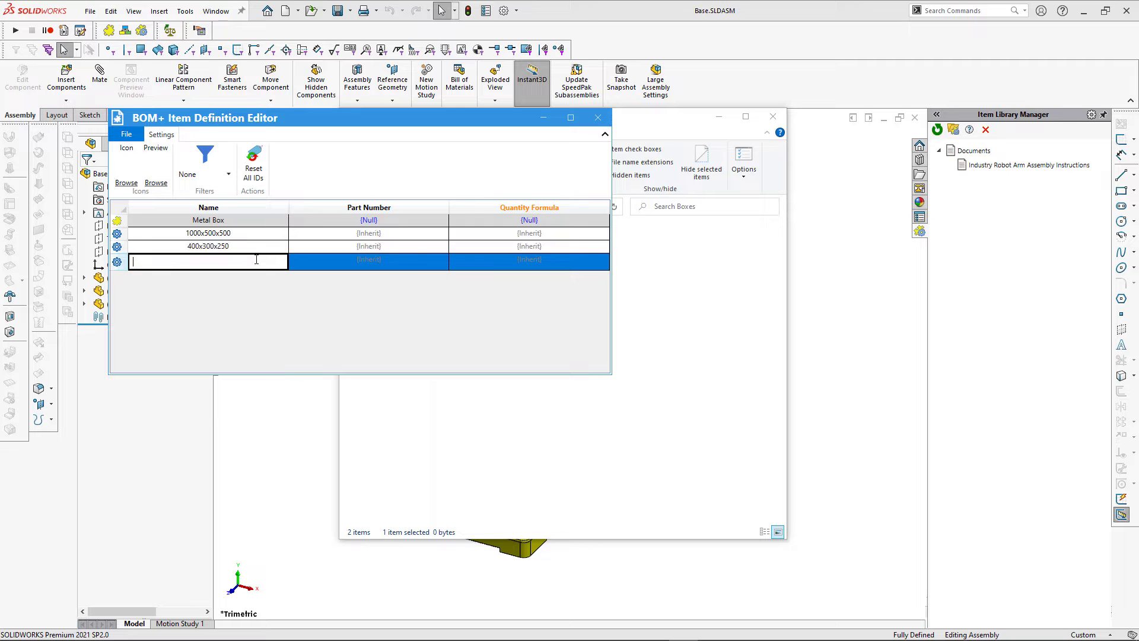
{"action": "type", "text": "200x200x200"}
{"action": "key", "text": "Return"}
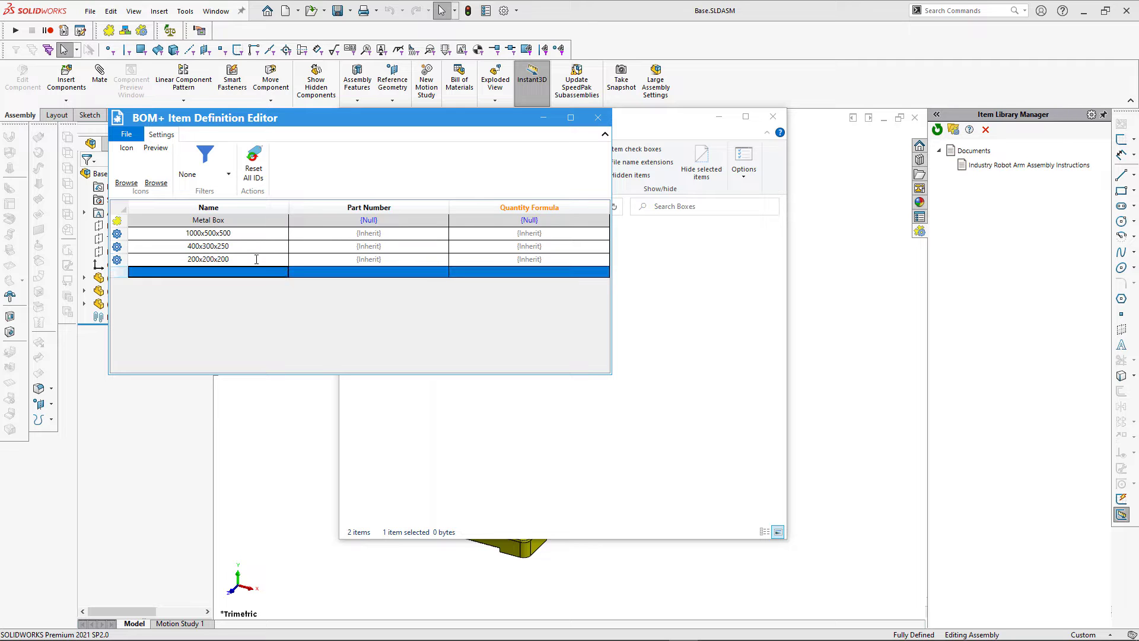
{"action": "right_click", "coordinate": [411, 208]}
Add Width, Height and Length property columns to the Metal Box table.
{"action": "left_click", "coordinate": [434, 219]}
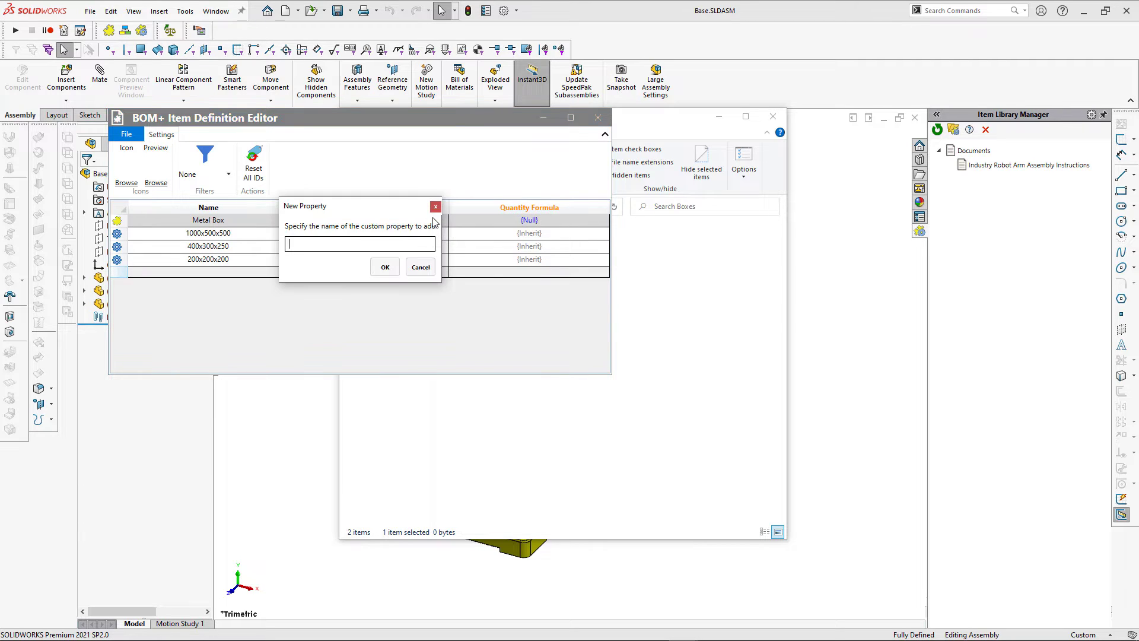
{"action": "left_click", "coordinate": [385, 267]}
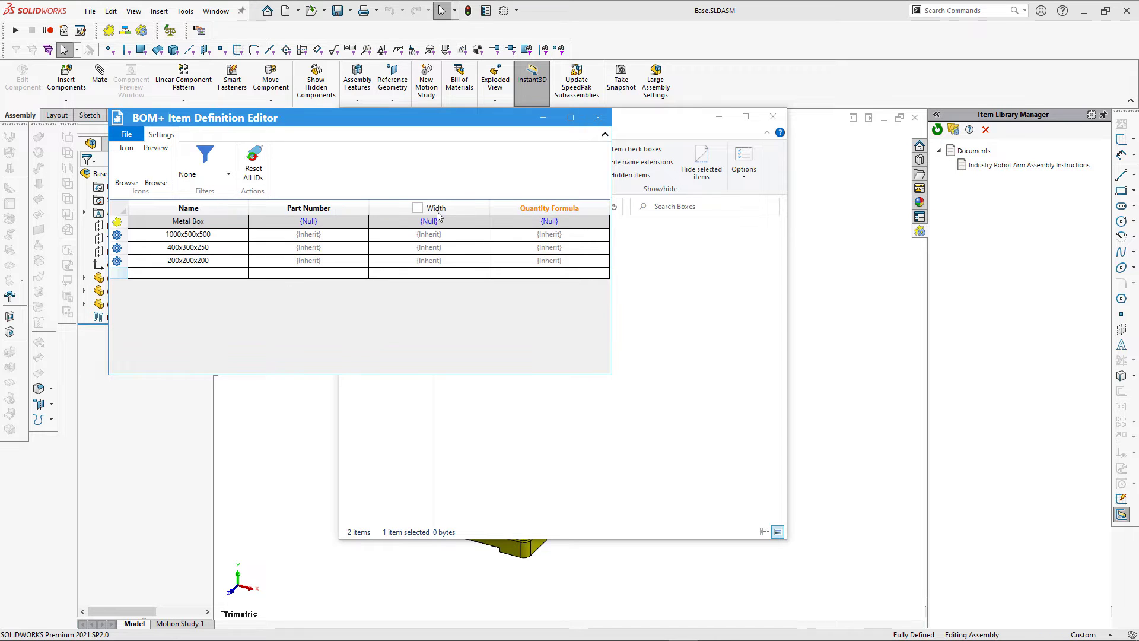
{"action": "right_click", "coordinate": [449, 208]}
{"action": "left_click", "coordinate": [480, 217]}
{"action": "type", "text": "Height"}
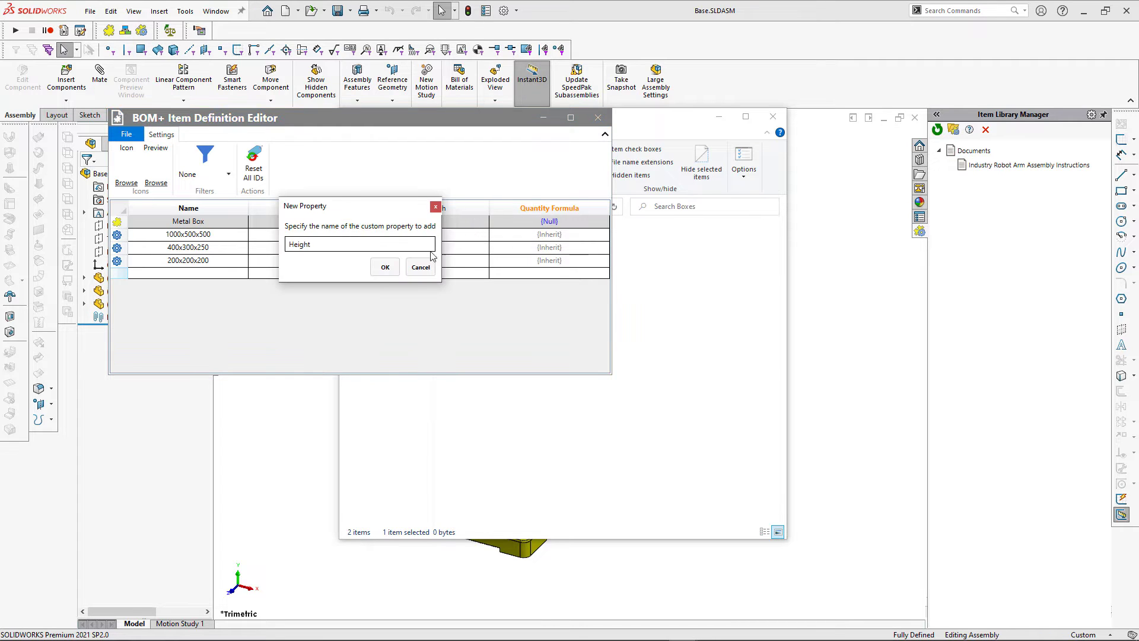
{"action": "left_click", "coordinate": [385, 265]}
{"action": "right_click", "coordinate": [485, 207]}
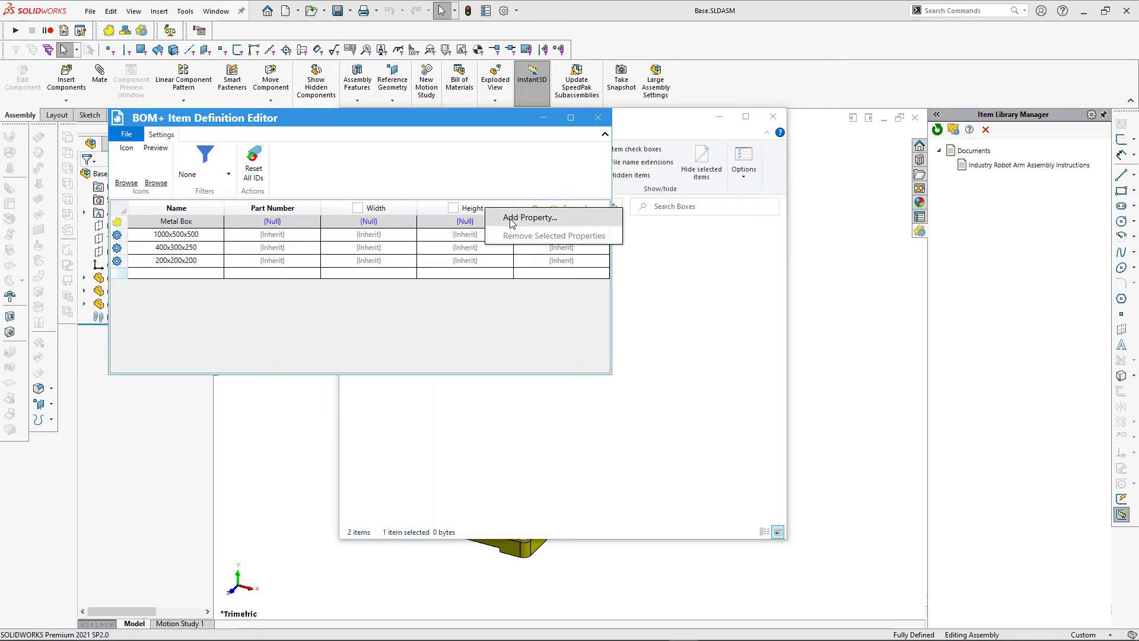
{"action": "left_click", "coordinate": [511, 221]}
{"action": "type", "text": "Length"}
{"action": "left_click", "coordinate": [385, 267]}
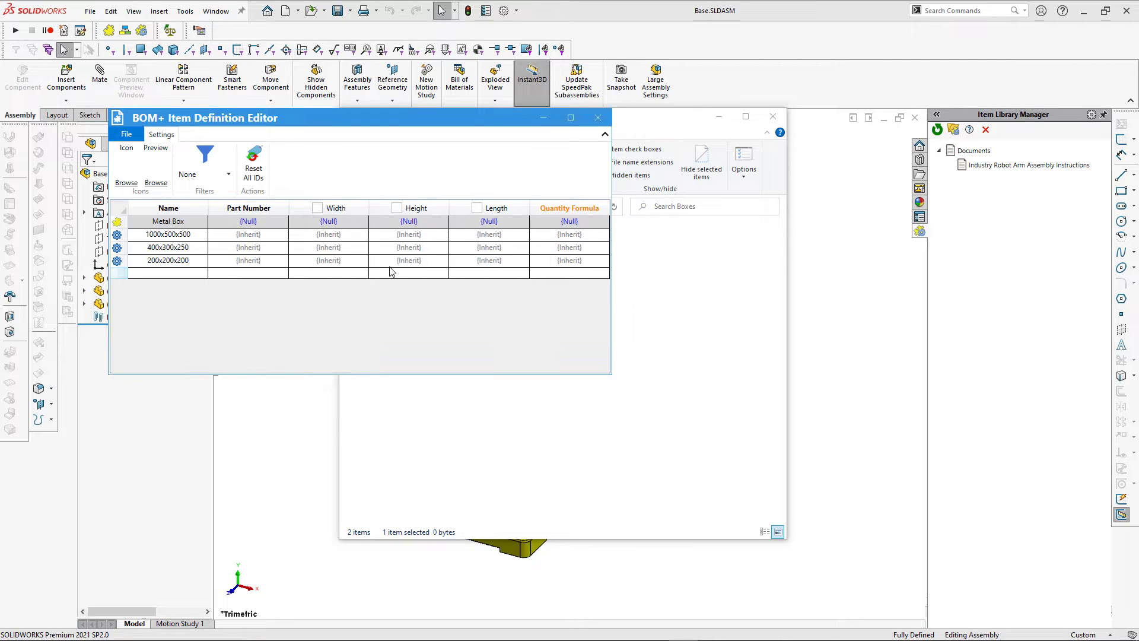
Enter 1000, 500 and 500 as the 1000x500x500 box's Width, Height and Length.
{"action": "left_click", "coordinate": [334, 235]}
{"action": "type", "text": "1000"}
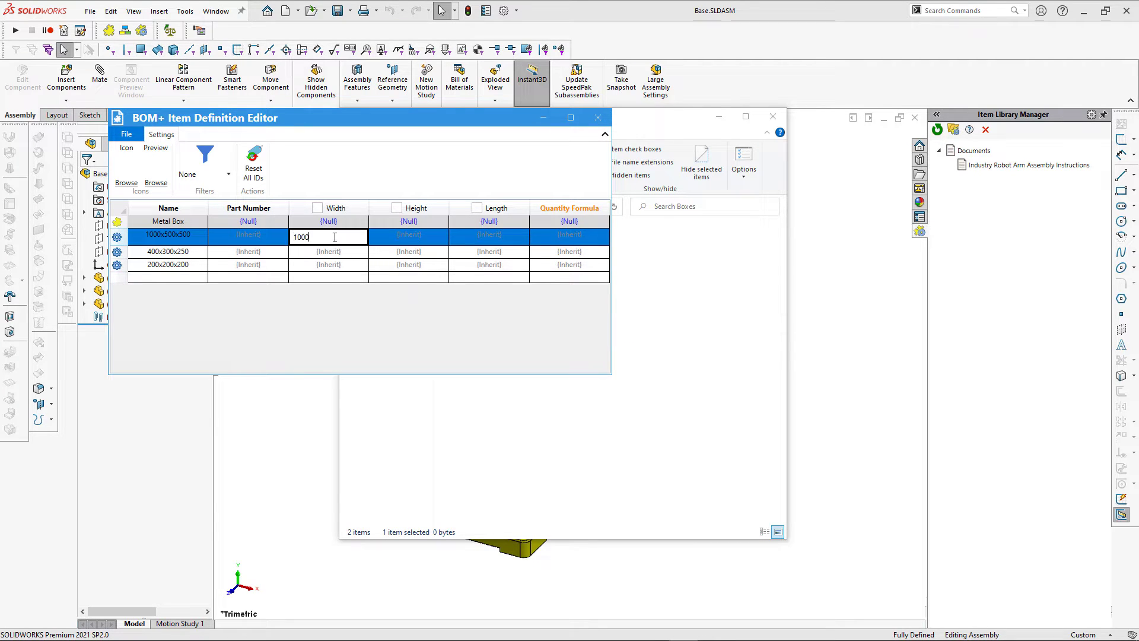
{"action": "left_click", "coordinate": [403, 236]}
{"action": "type", "text": "500"}
{"action": "left_click", "coordinate": [483, 236]}
{"action": "type", "text": "50"}
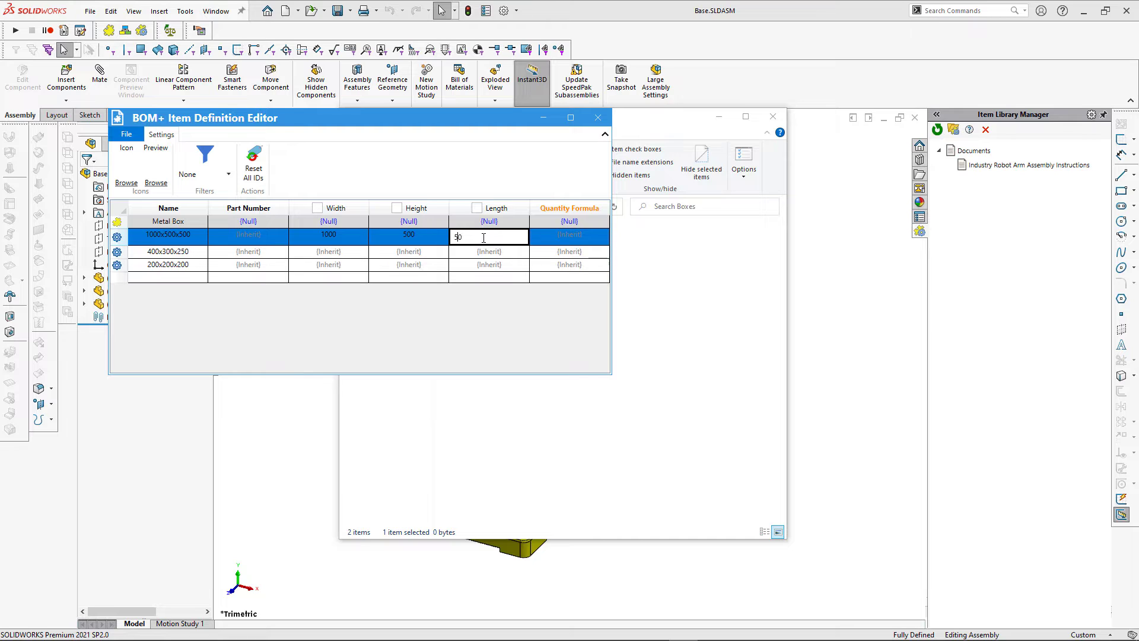
{"action": "type", "text": "0"}
Enter 400, 300 and 250 as the 400x300x250 box's Width, Height and Length.
{"action": "left_click", "coordinate": [334, 251]}
{"action": "type", "text": "400"}
{"action": "key", "text": "Tab"}
{"action": "type", "text": "300"}
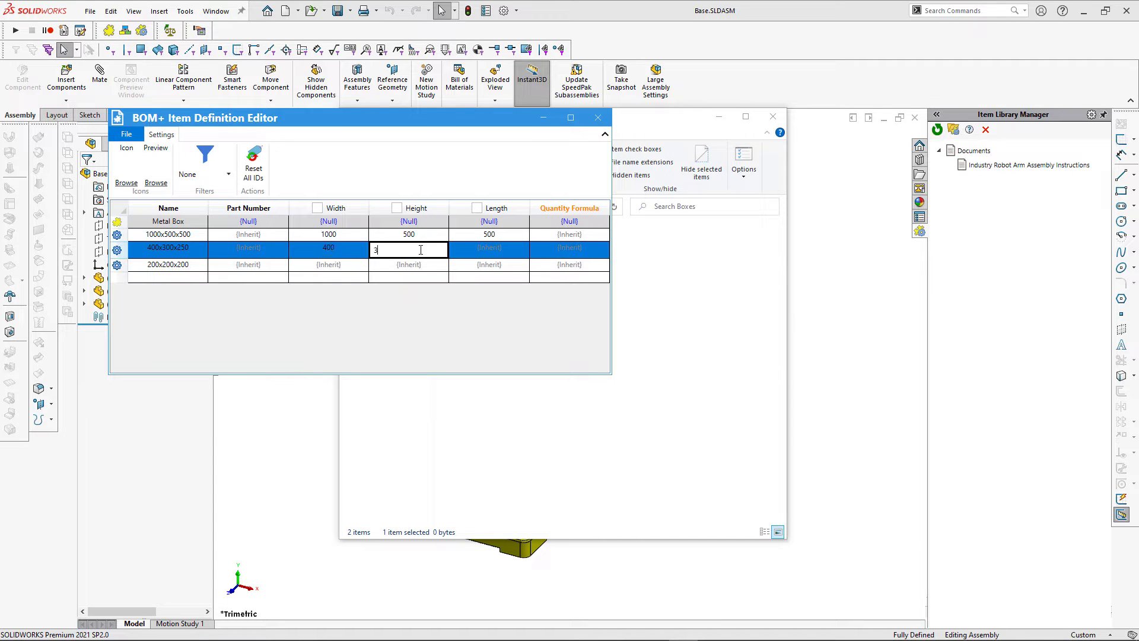
{"action": "key", "text": "Tab"}
{"action": "type", "text": "250"}
Enter 200, 200 and 200 as the 200x200x200 box's Width, Height and Length.
{"action": "left_click", "coordinate": [327, 263]}
{"action": "type", "text": "200"}
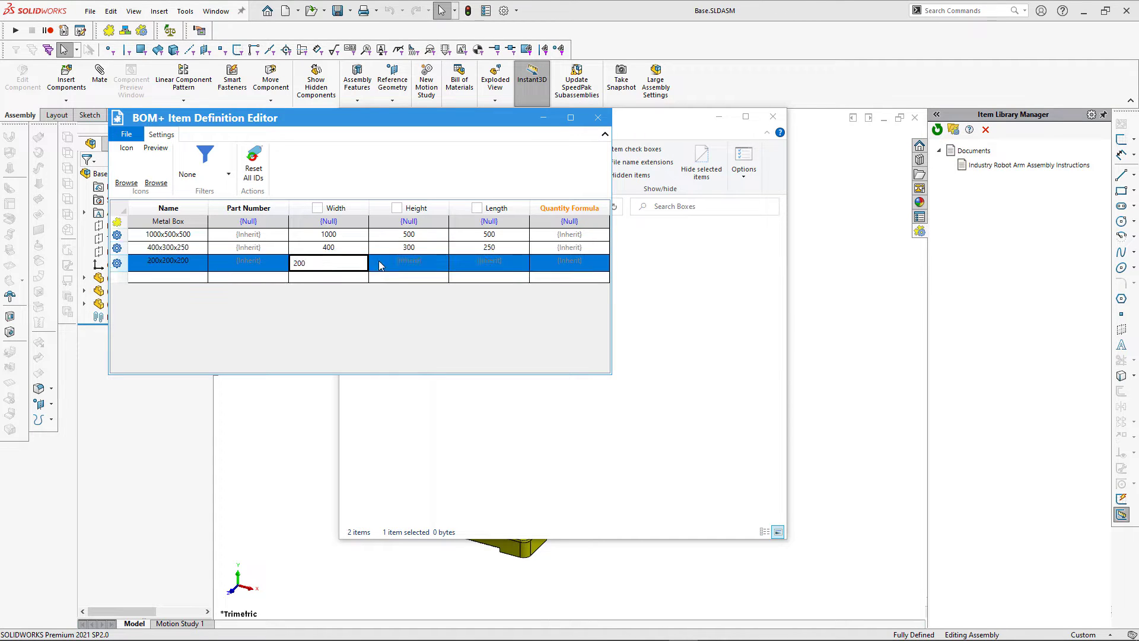
{"action": "key", "text": "Tab"}
{"action": "type", "text": "200"}
{"action": "key", "text": "Tab"}
{"action": "type", "text": "200"}
{"action": "left_click", "coordinate": [415, 276]}
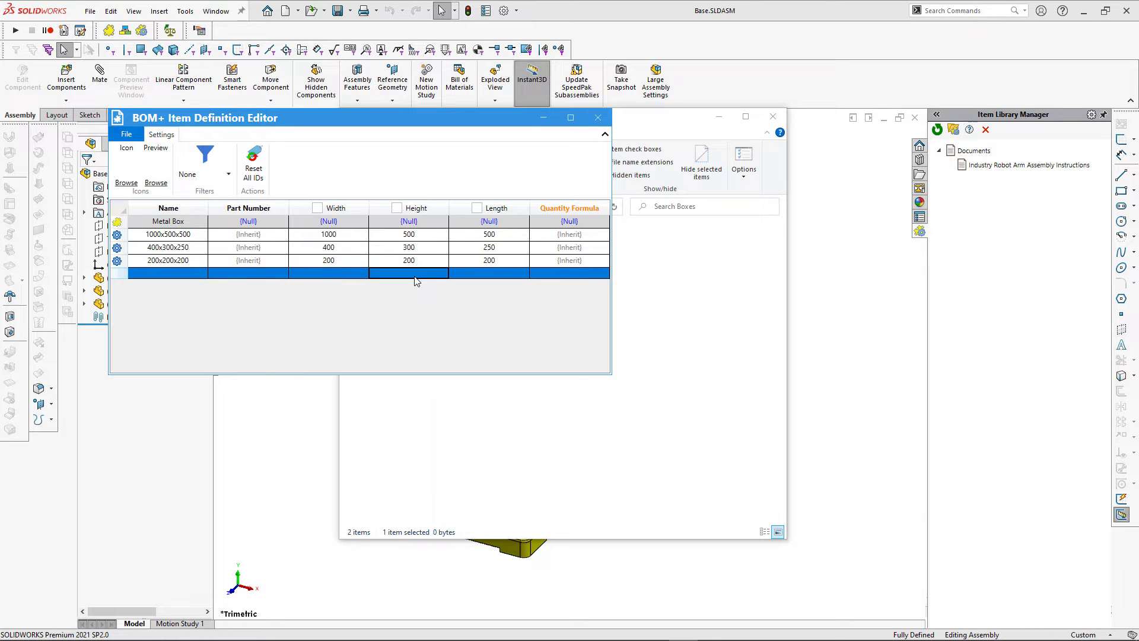
Set the metal box image as the Metal Box item's icon.
{"action": "left_click", "coordinate": [135, 187]}
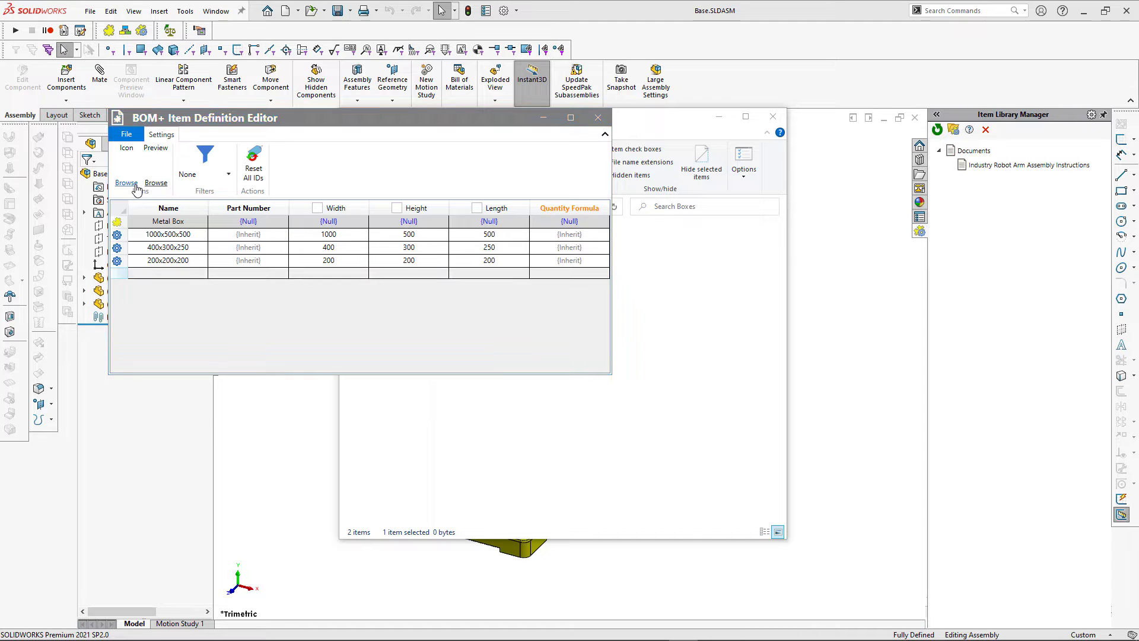
{"action": "left_click", "coordinate": [440, 225]}
{"action": "left_click", "coordinate": [581, 410]}
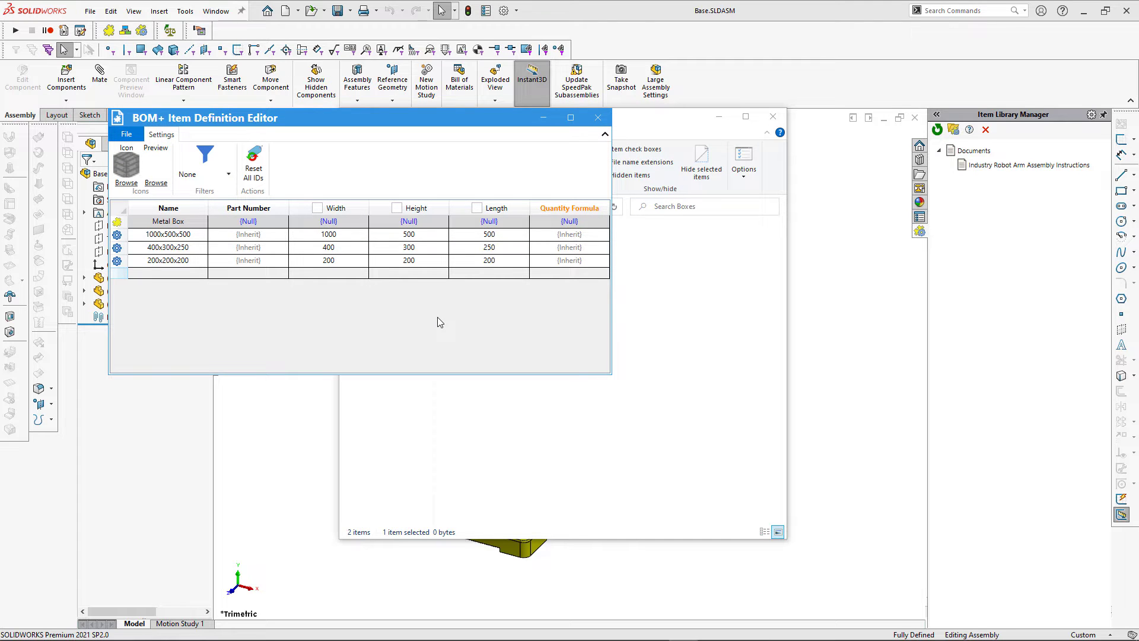
Save the Metal Box item definition and close the editor.
{"action": "left_click", "coordinate": [133, 136]}
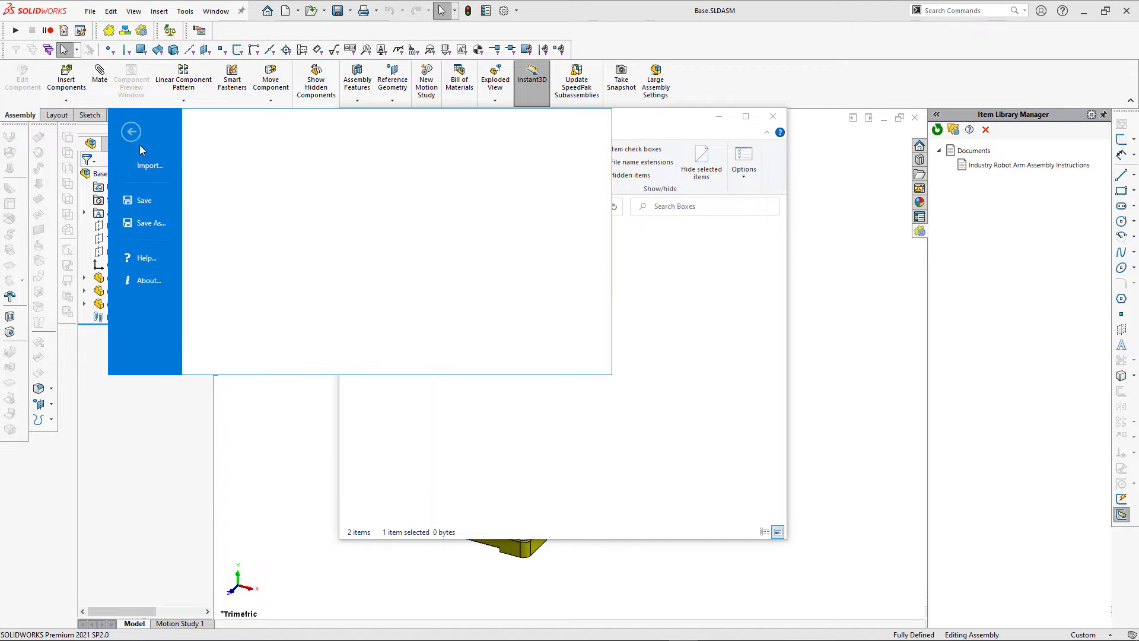
{"action": "left_click", "coordinate": [144, 200]}
{"action": "left_click", "coordinate": [602, 117]}
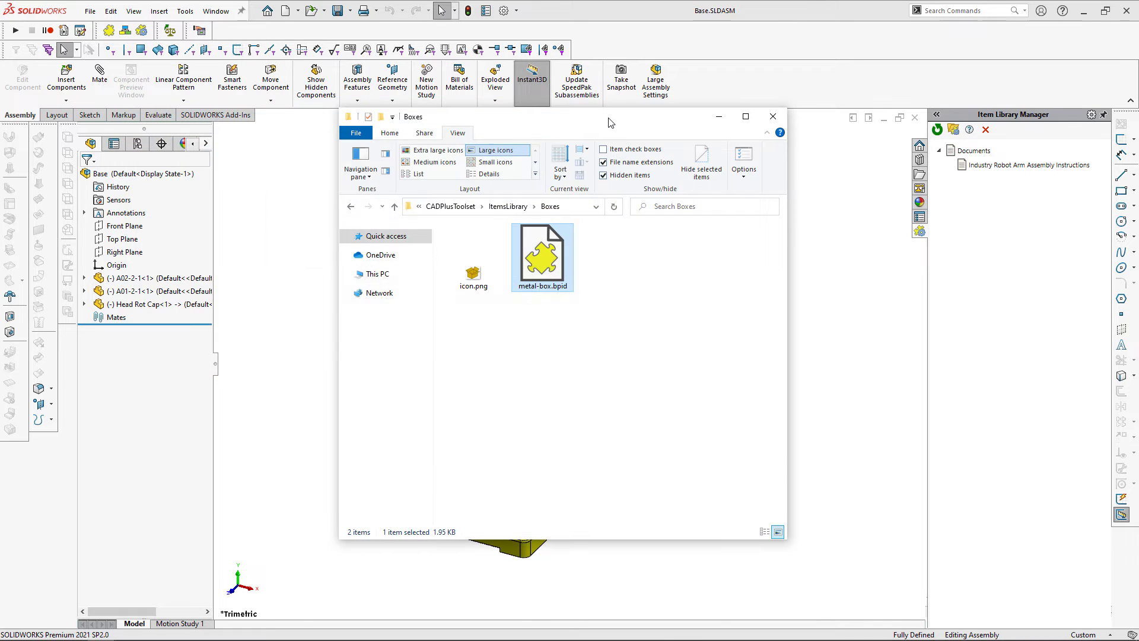
{"action": "left_click", "coordinate": [993, 188]}
Refresh the Item Library Manager, expand Boxes to show Metal Box, and search commands for 'boundi'.
{"action": "left_click", "coordinate": [937, 130]}
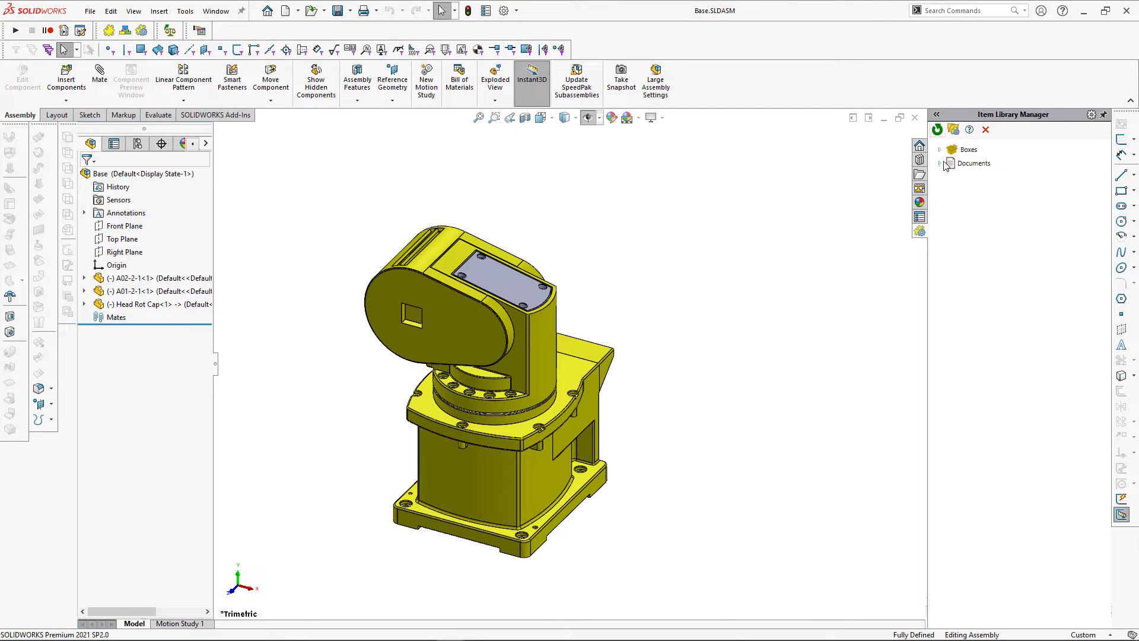
{"action": "left_click", "coordinate": [940, 149]}
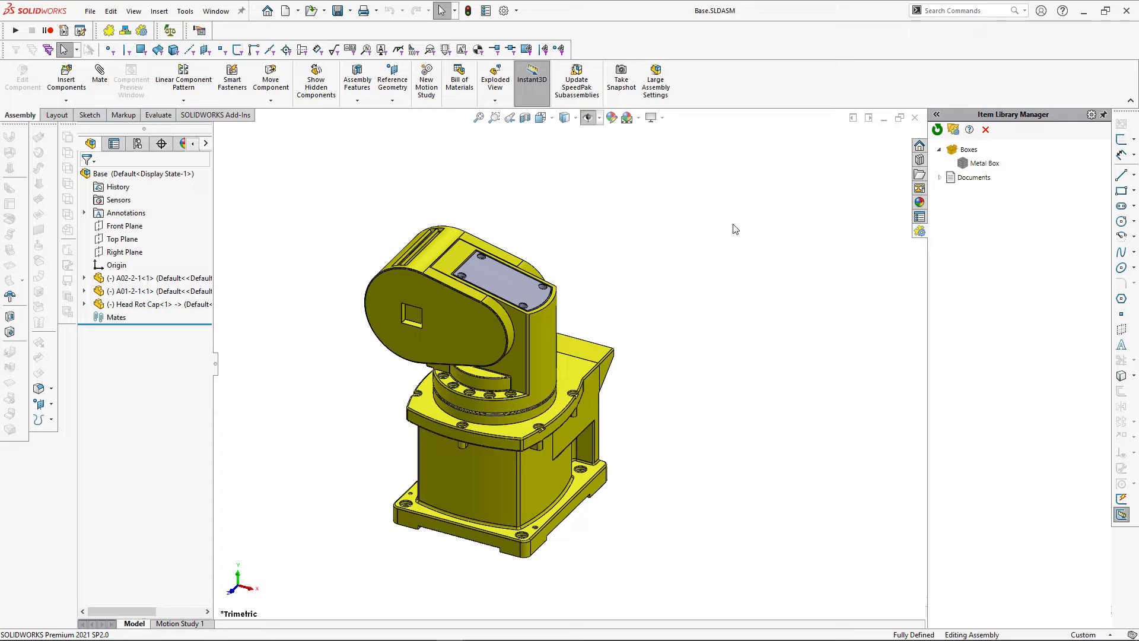
{"action": "left_click", "coordinate": [938, 12]}
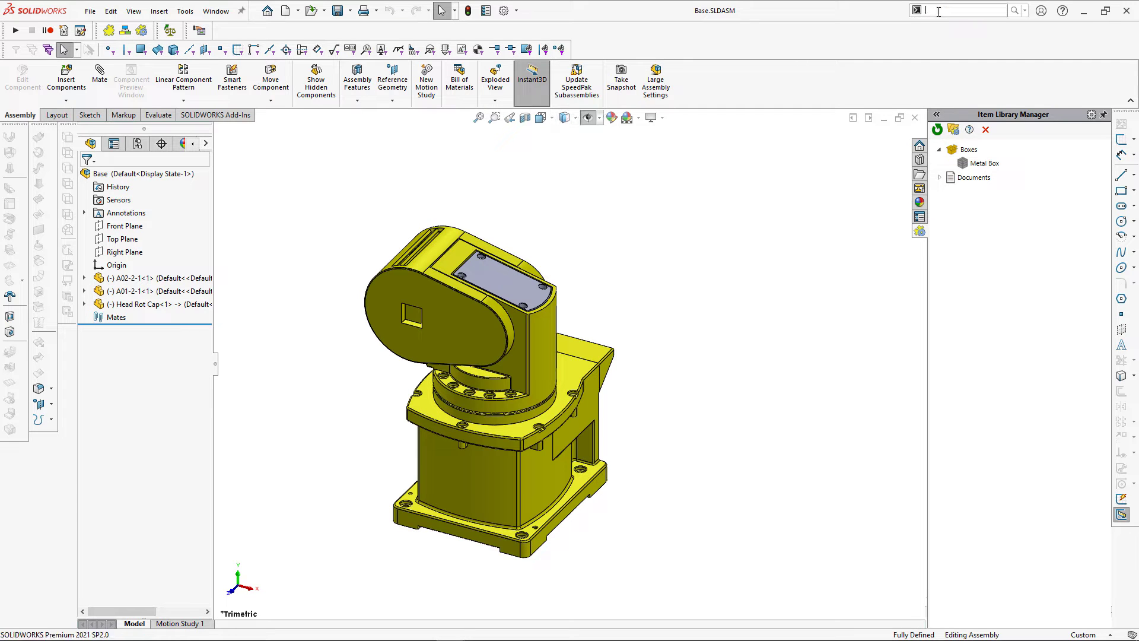
{"action": "type", "text": "boundi"}
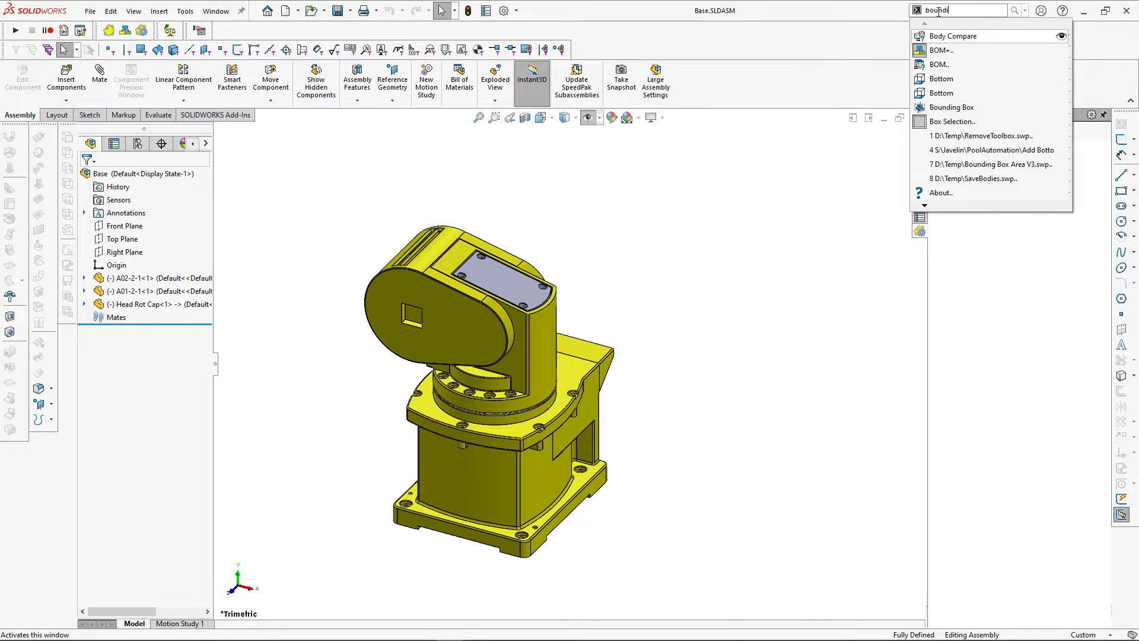
Add a best-fit Bounding Box to the assembly and check its configuration-specific size values.
{"action": "left_click", "coordinate": [951, 26]}
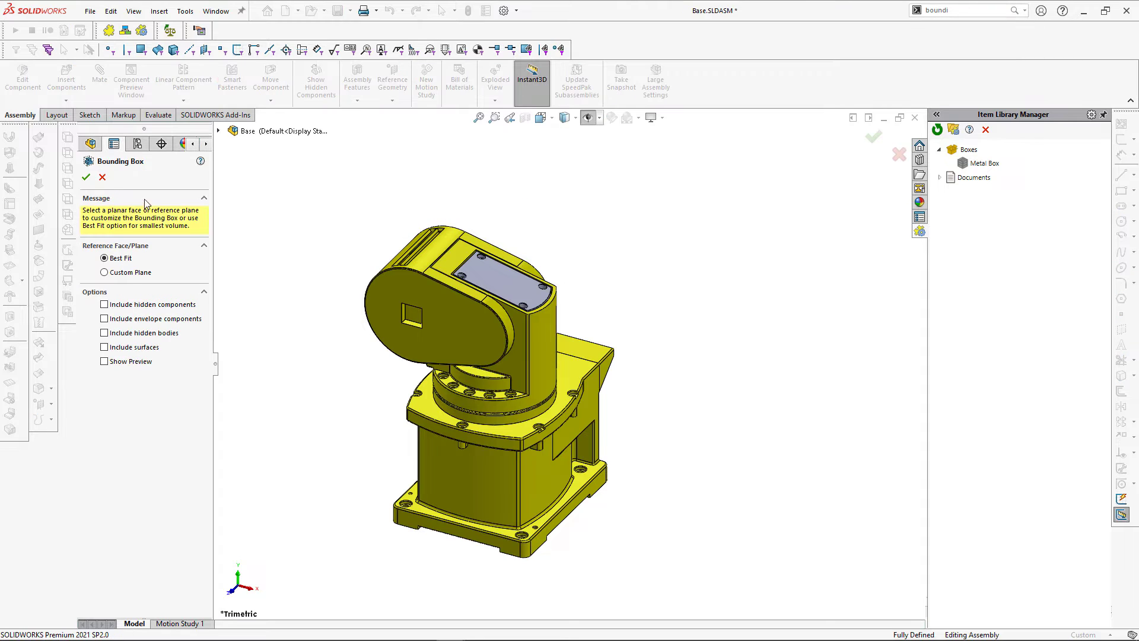
{"action": "left_click", "coordinate": [86, 177]}
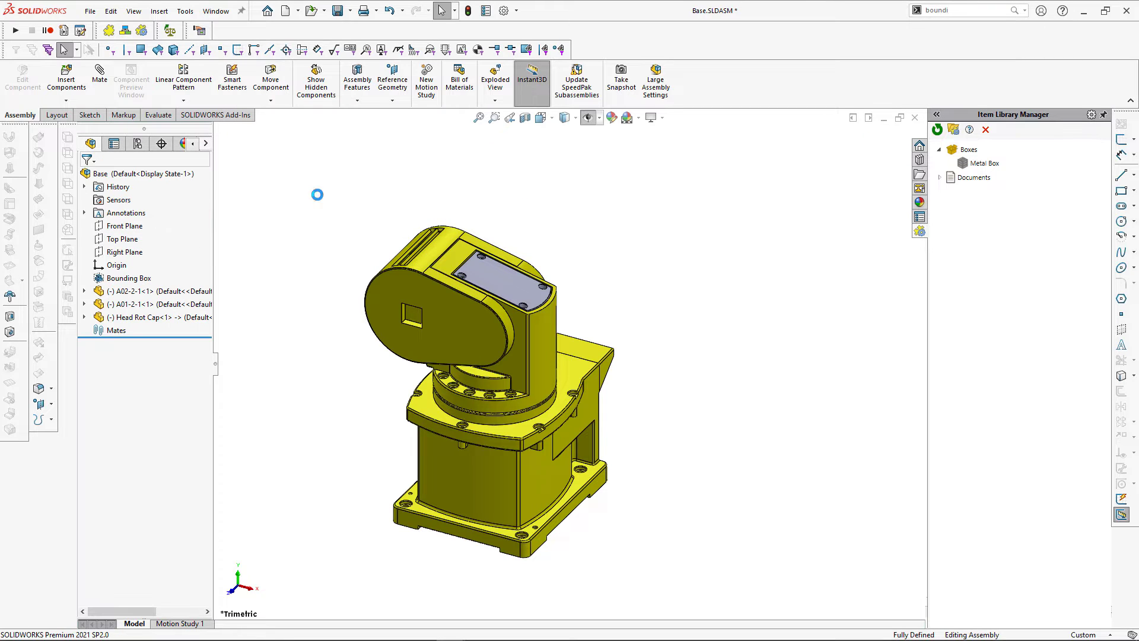
{"action": "left_click", "coordinate": [486, 10]}
{"action": "left_click", "coordinate": [486, 207]}
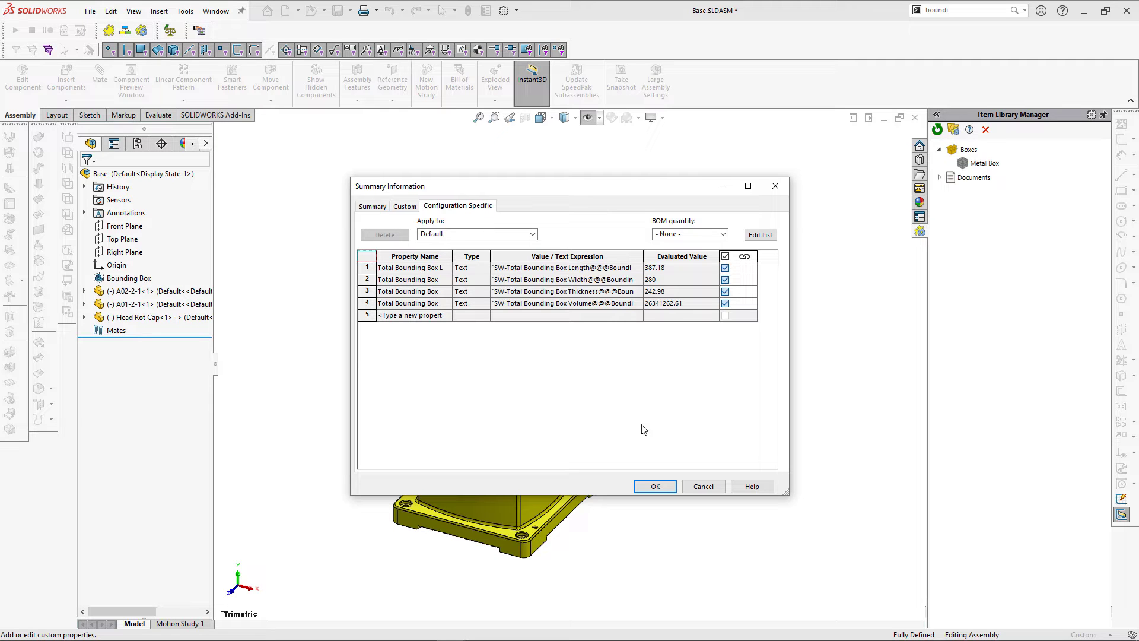
{"action": "left_click", "coordinate": [700, 485]}
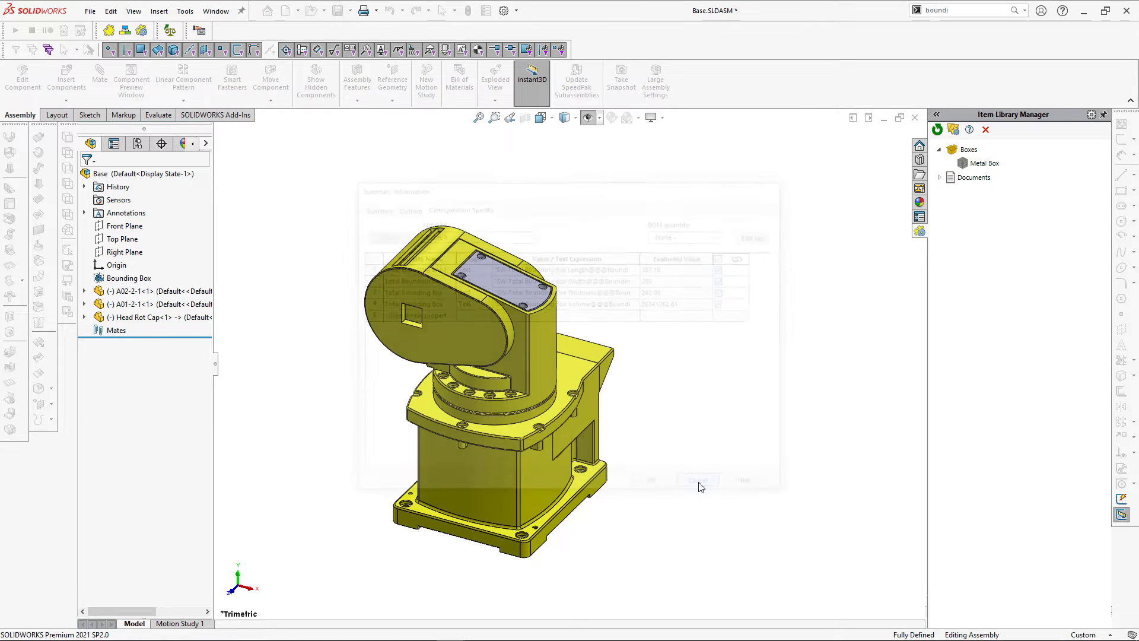
{"action": "left_click", "coordinate": [110, 49]}
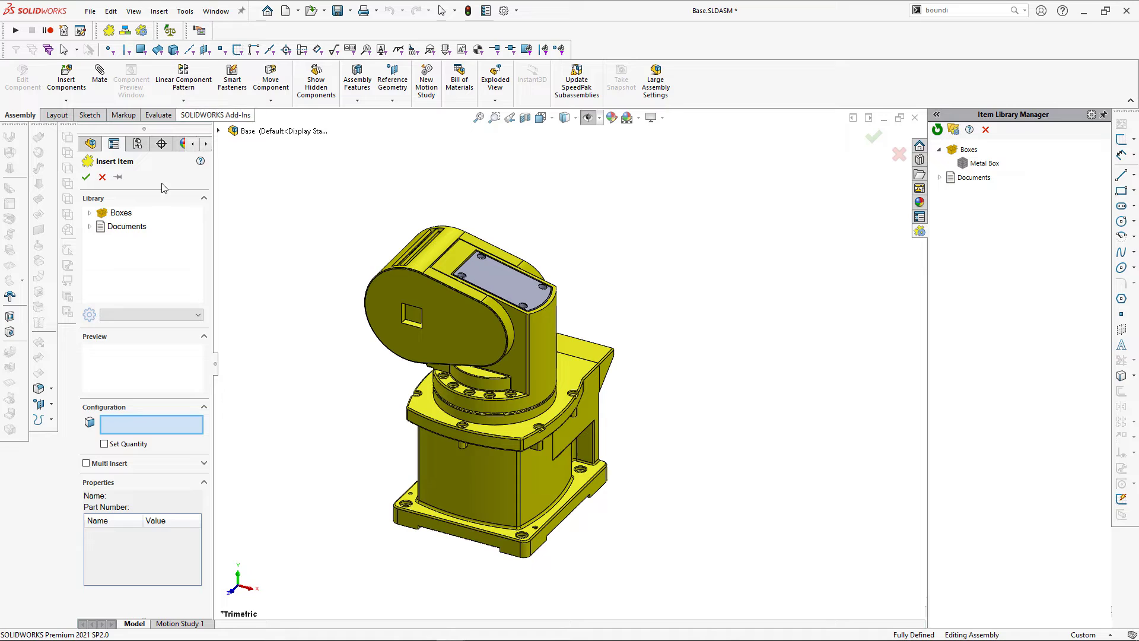
Insert a 400x300x250 Metal Box from Boxes and show its Instance 1 in BOM+ Items.
{"action": "left_click", "coordinate": [90, 212]}
{"action": "left_click", "coordinate": [125, 226]}
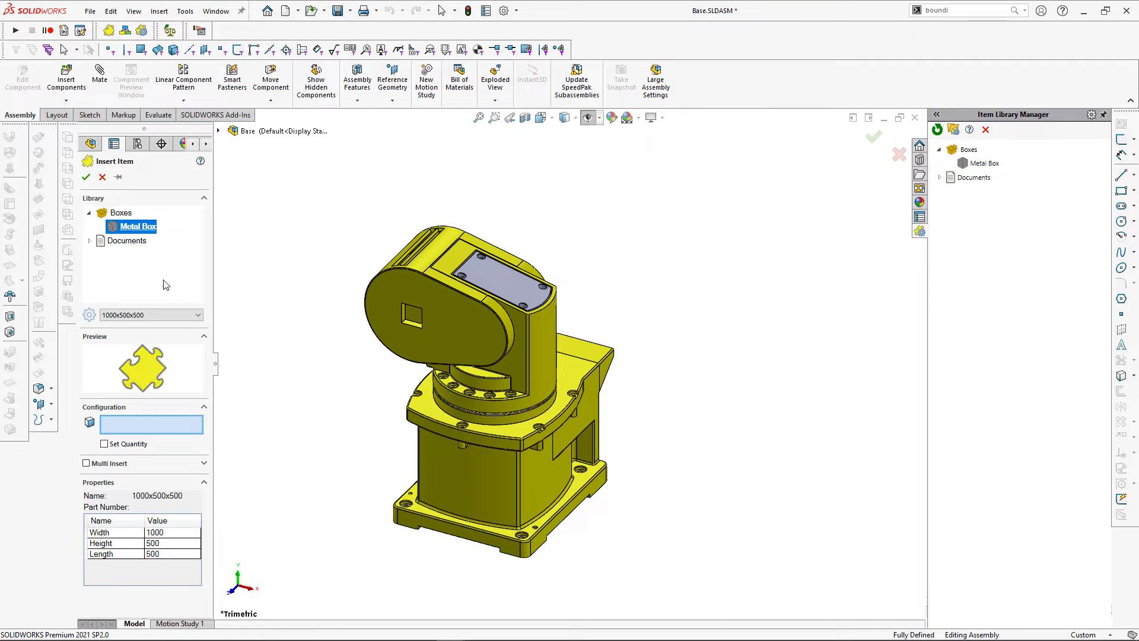
{"action": "left_click", "coordinate": [192, 315]}
{"action": "left_click", "coordinate": [176, 333]}
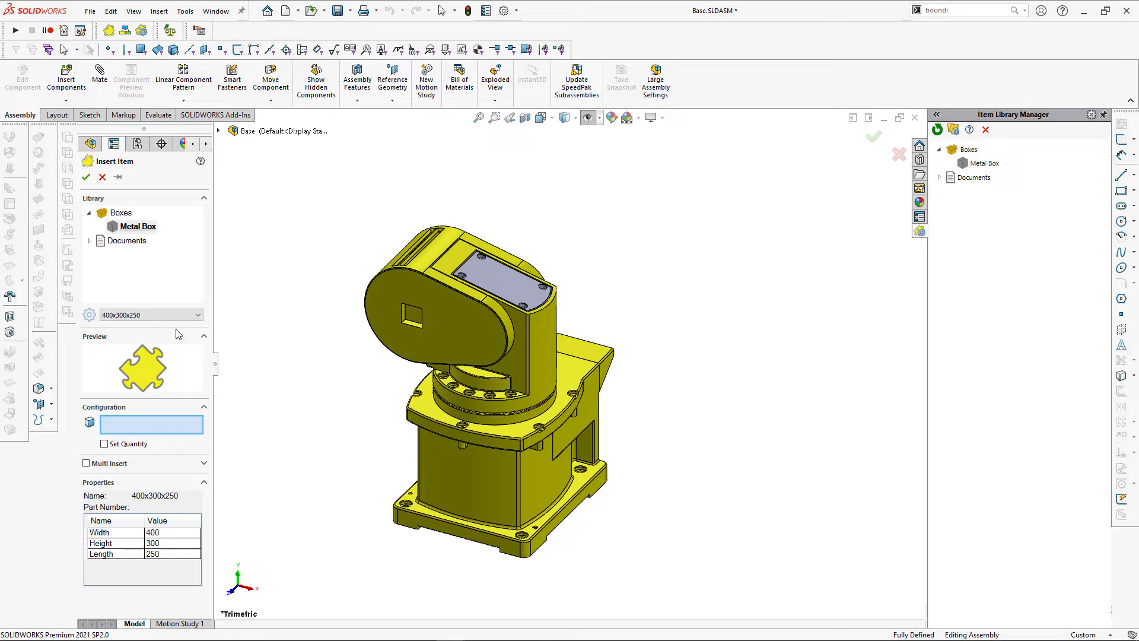
{"action": "left_click", "coordinate": [87, 178]}
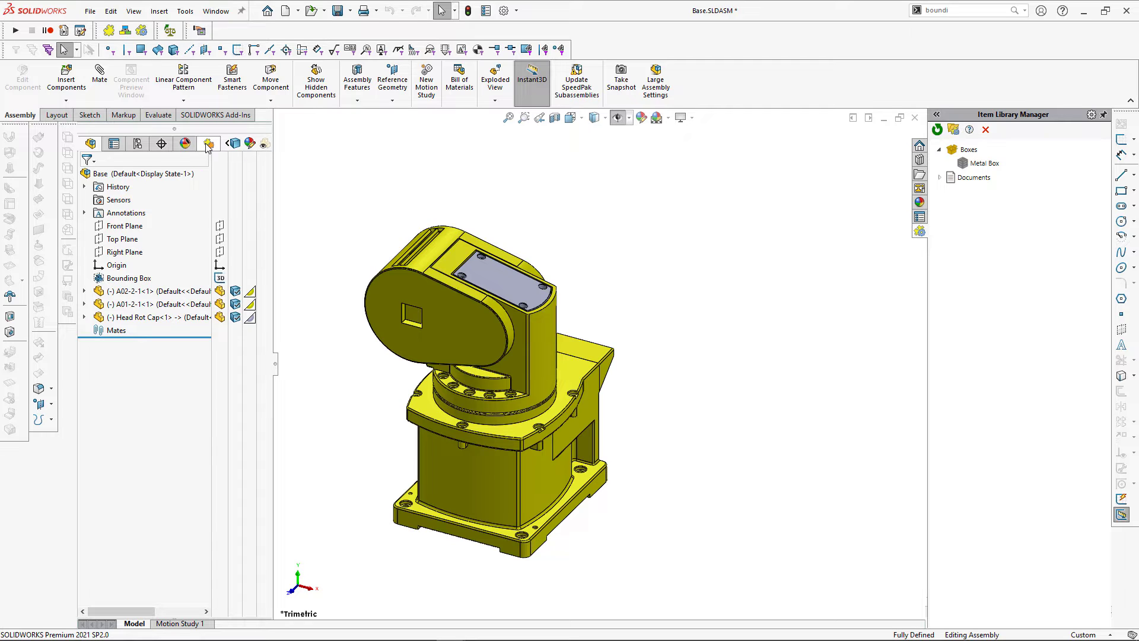
{"action": "left_click", "coordinate": [208, 145]}
{"action": "left_click", "coordinate": [85, 176]}
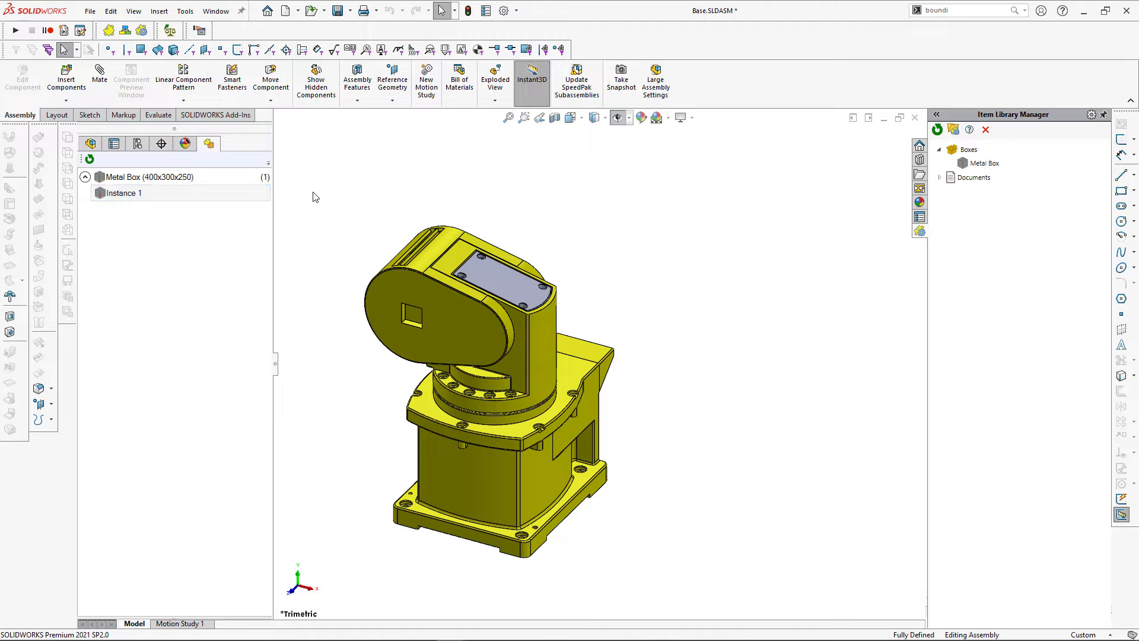
Open the Head Rot Cap part for editing and browse File Explorer to the ItemsLibrary folder.
{"action": "left_click", "coordinate": [499, 275]}
{"action": "right_click", "coordinate": [499, 274]}
{"action": "left_click", "coordinate": [510, 183]}
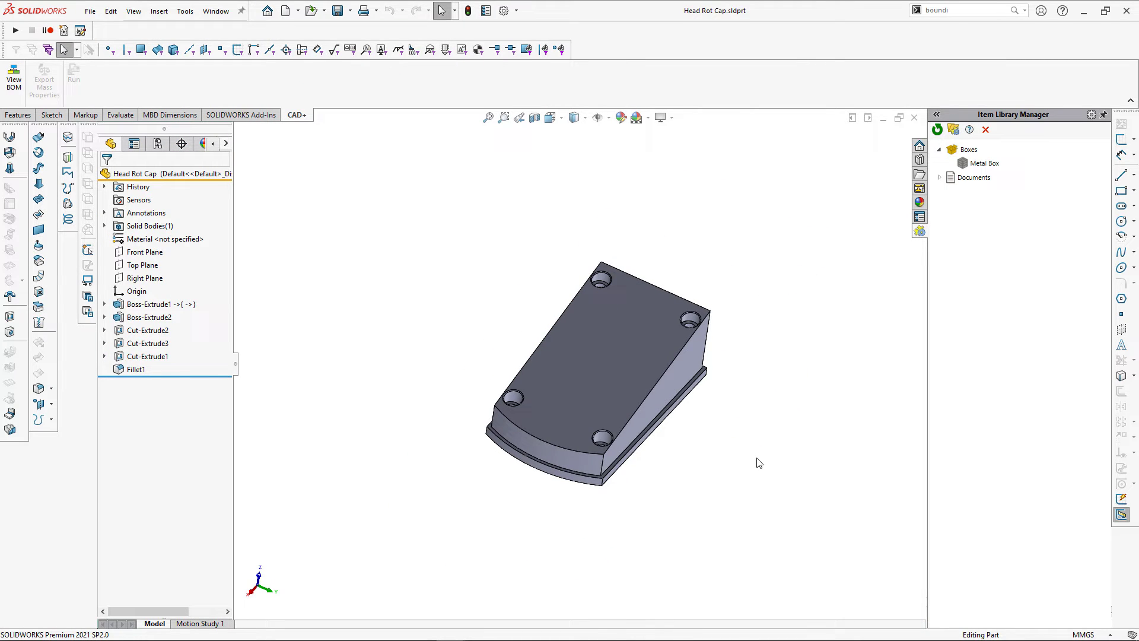
{"action": "left_click", "coordinate": [919, 188]}
{"action": "left_click", "coordinate": [508, 206]}
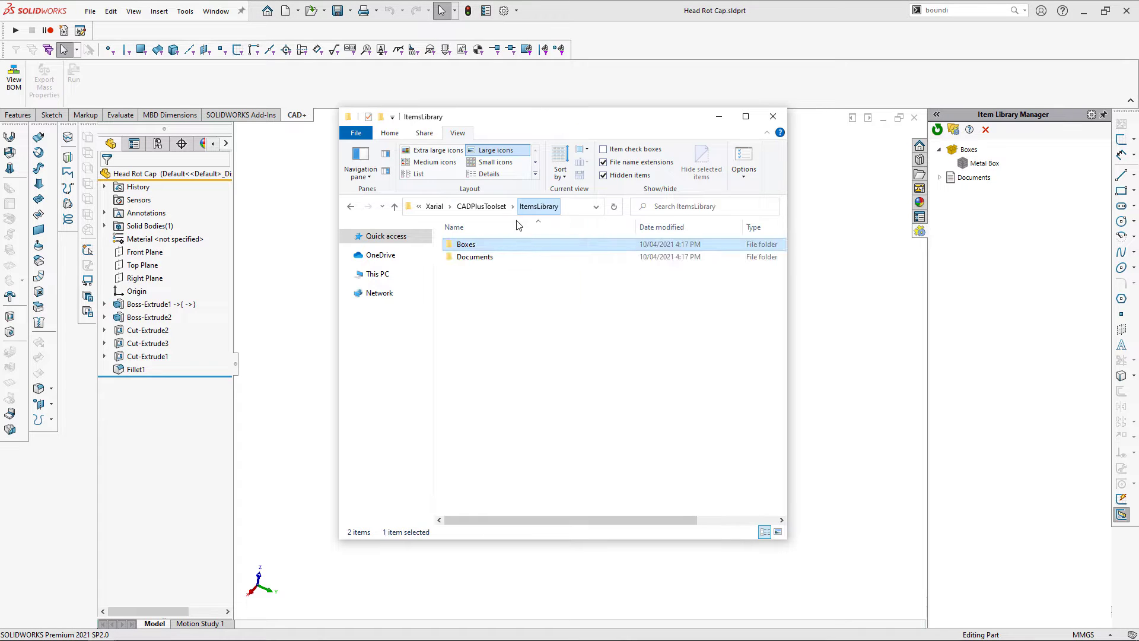
Create a new folder named Paints inside ItemsLibrary.
{"action": "right_click", "coordinate": [546, 315]}
{"action": "mouse_move", "coordinate": [637, 558]}
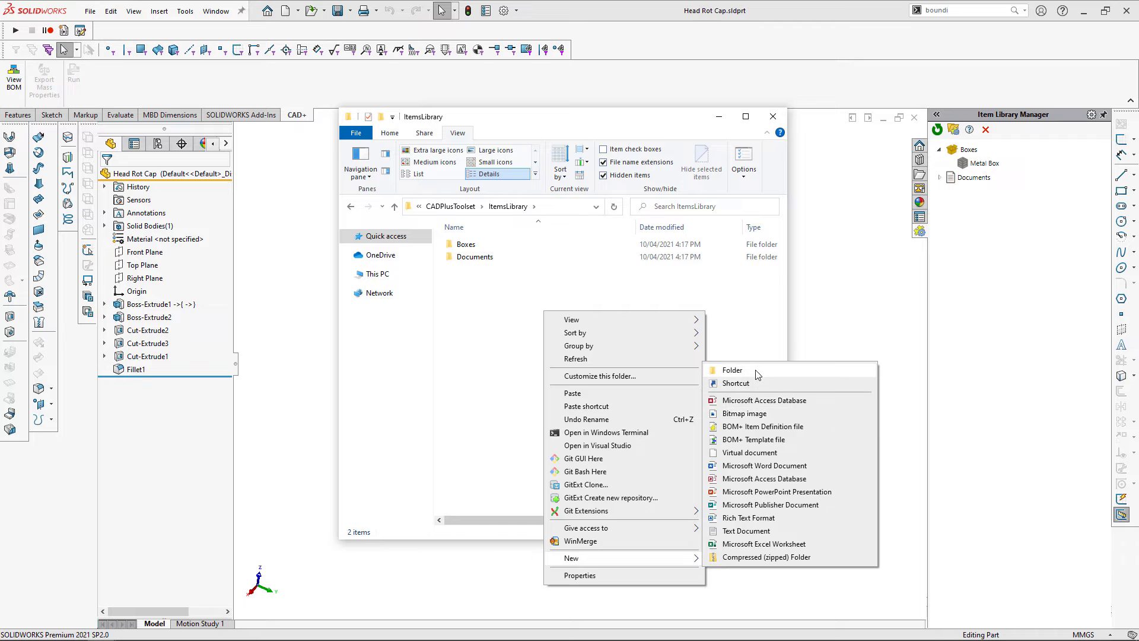
{"action": "left_click", "coordinate": [732, 370]}
{"action": "type", "text": "Paints"}
{"action": "key", "text": "Return"}
{"action": "key", "text": "Return"}
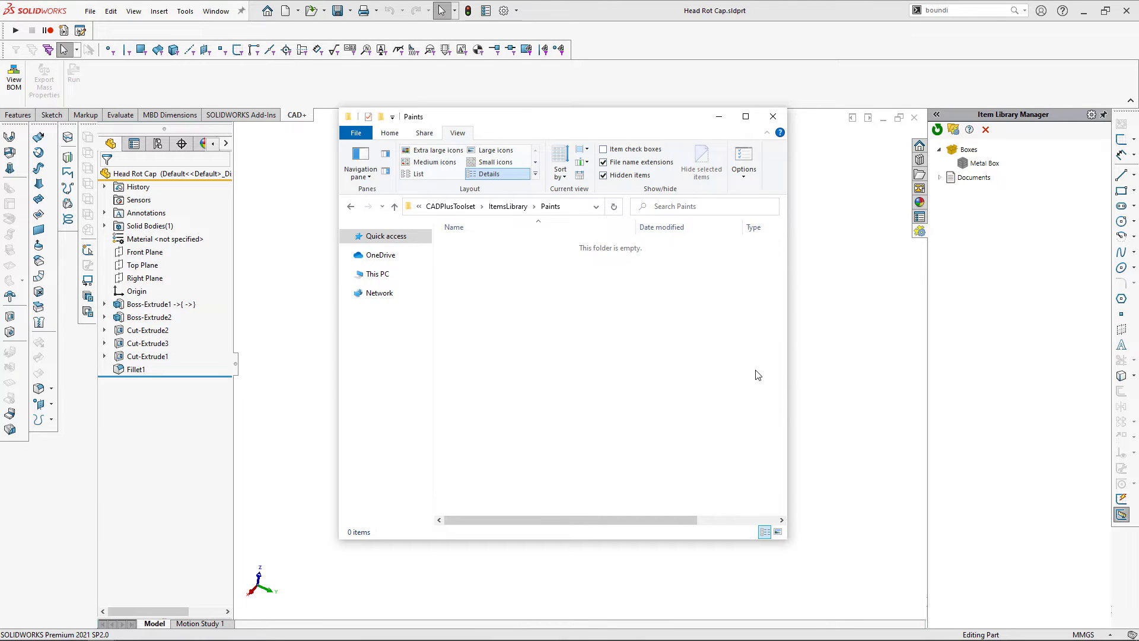
Create a BOM+ item definition file named PX-02 in the Paints folder.
{"action": "right_click", "coordinate": [534, 289]}
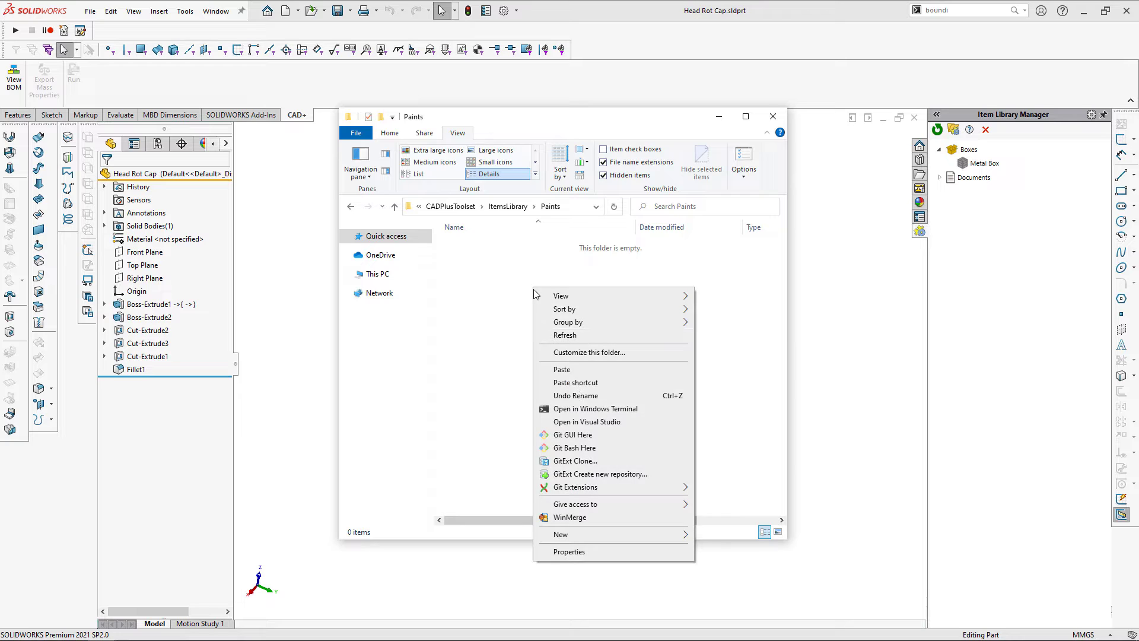
{"action": "mouse_move", "coordinate": [635, 535]}
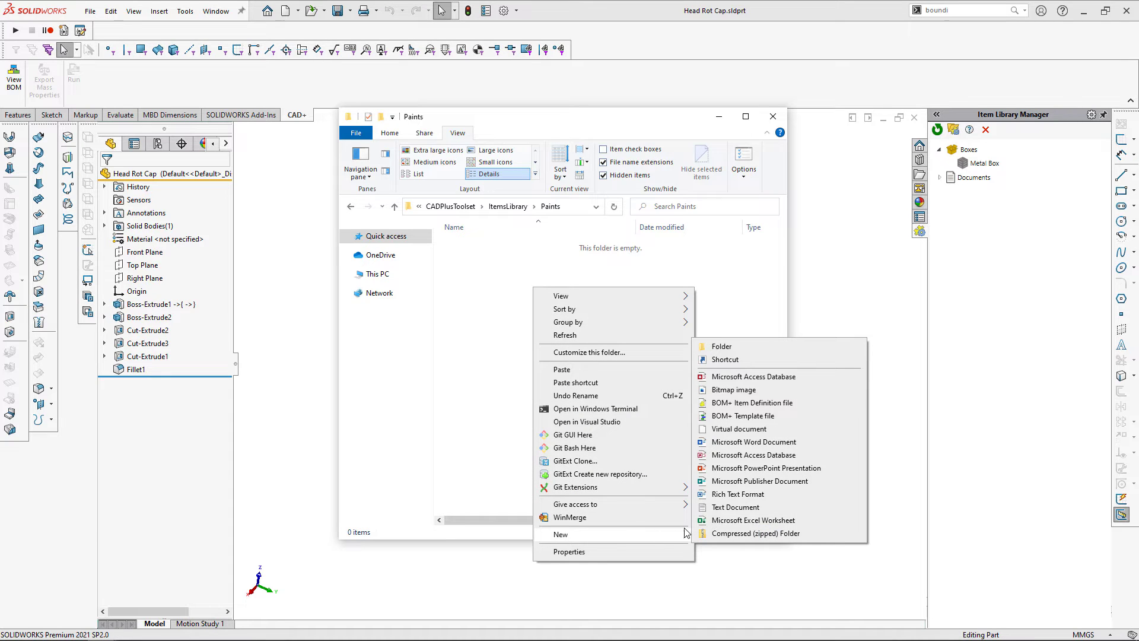
{"action": "left_click", "coordinate": [751, 403]}
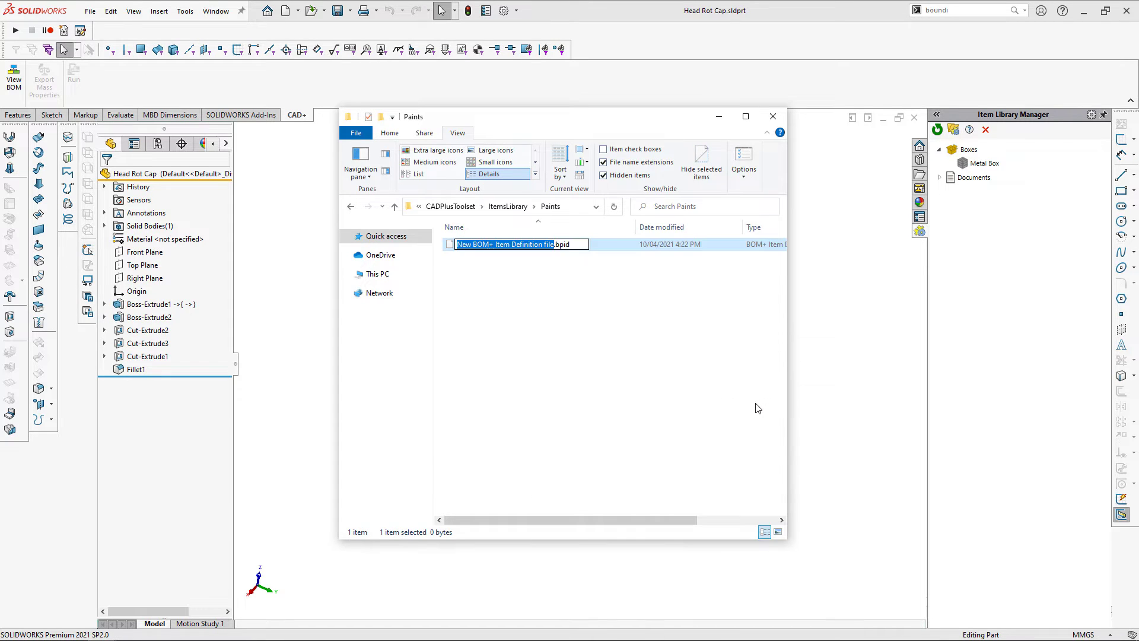
{"action": "type", "text": "PX-02"}
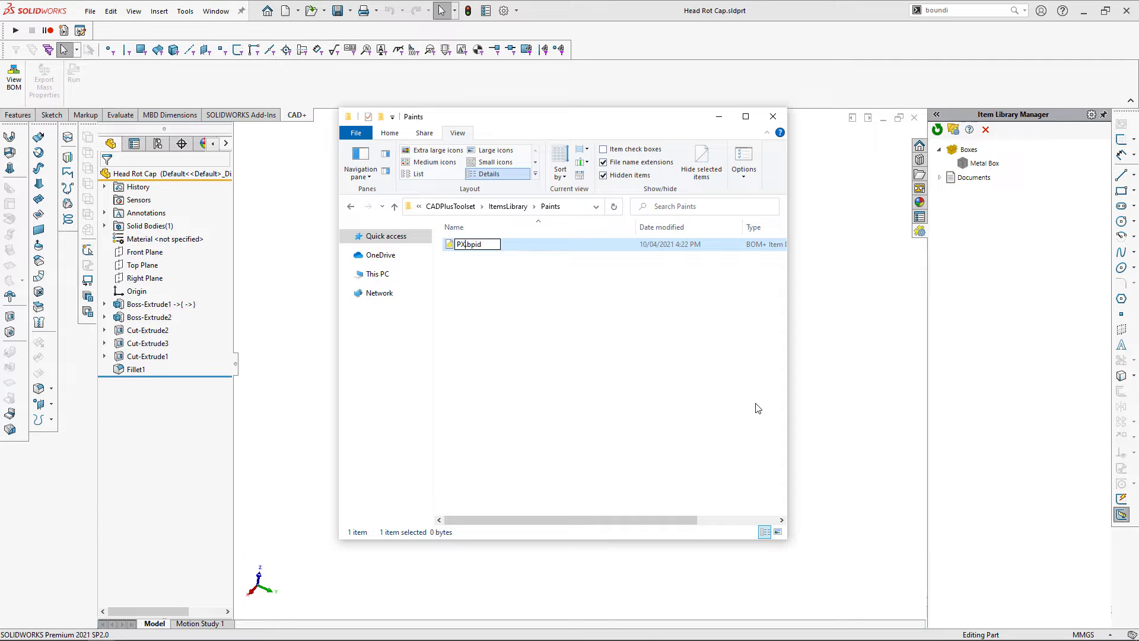
{"action": "key", "text": "Return"}
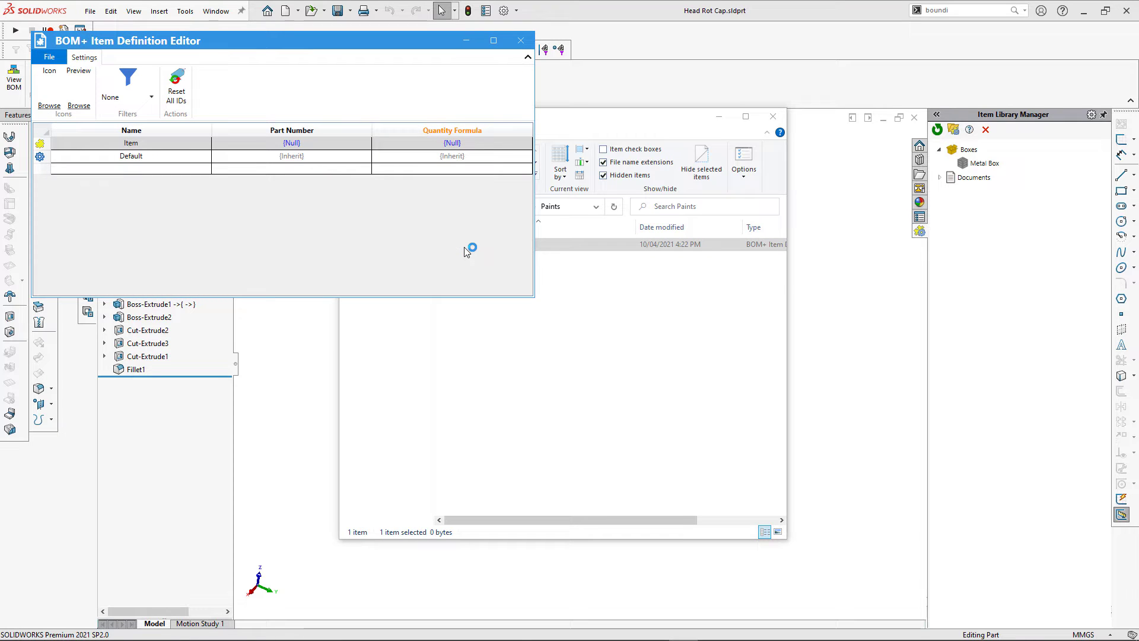
Rename the item to PX-02 and its Default configuration to Gray.
{"action": "double_click", "coordinate": [170, 143]}
{"action": "type", "text": "PX-02"}
{"action": "left_click", "coordinate": [156, 160]}
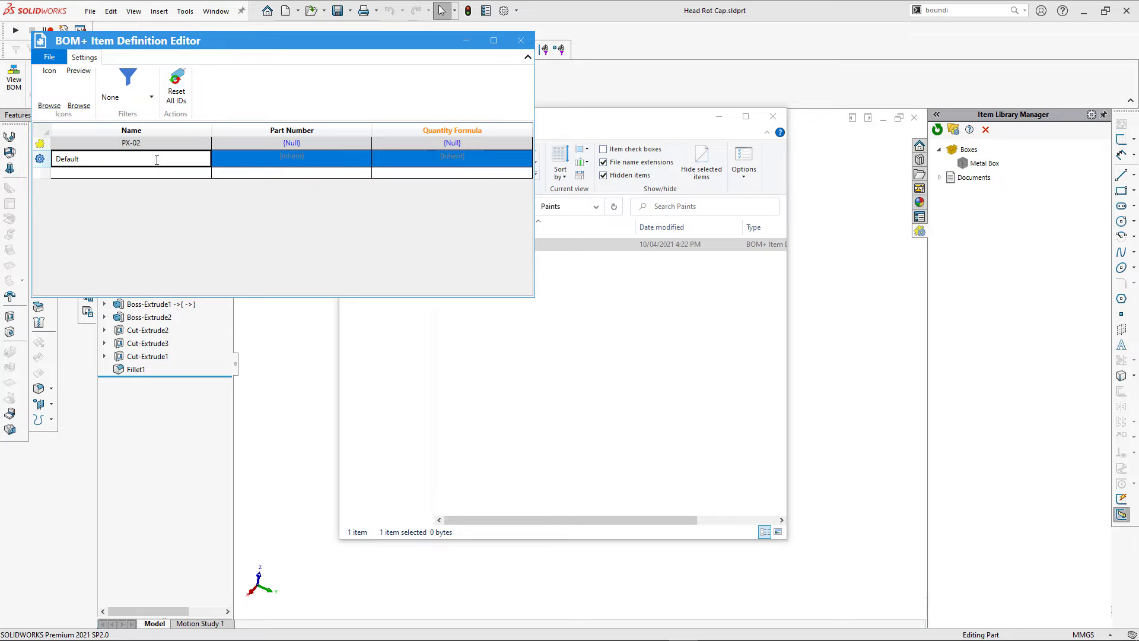
{"action": "double_click", "coordinate": [157, 160]}
{"action": "type", "text": "Gr"}
{"action": "left_click", "coordinate": [282, 157]}
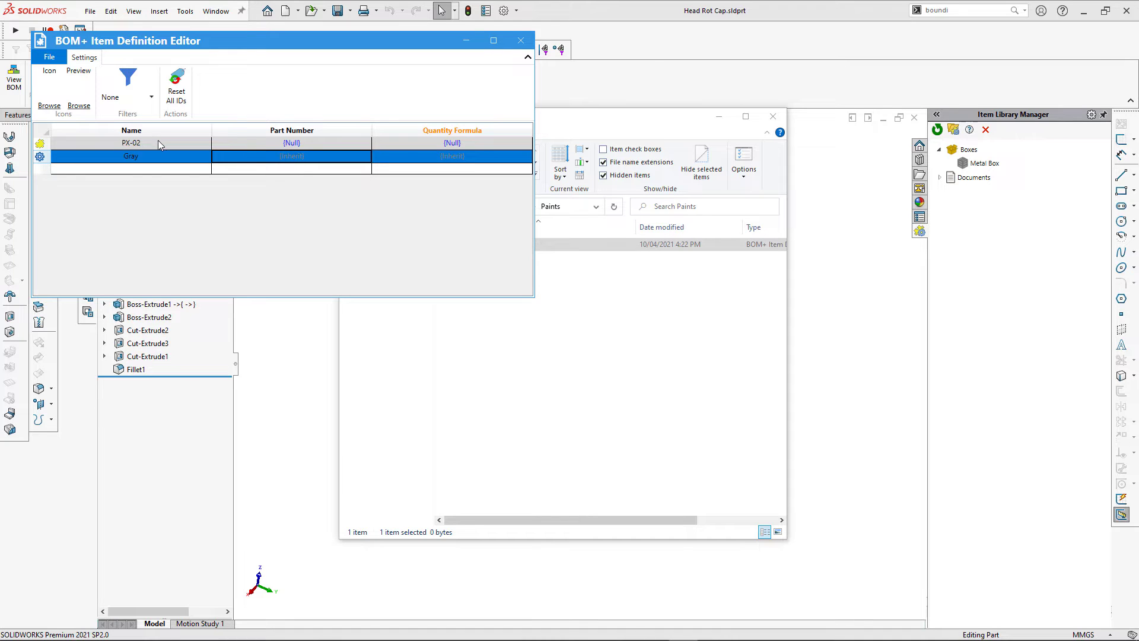
Set part number PX-02, make Gray inherit it, and enter quantity formula $AREA$ * 1.5.
{"action": "left_click", "coordinate": [158, 143]}
{"action": "double_click", "coordinate": [152, 142]}
{"action": "key", "text": "ctrl+c"}
{"action": "left_click", "coordinate": [295, 143]}
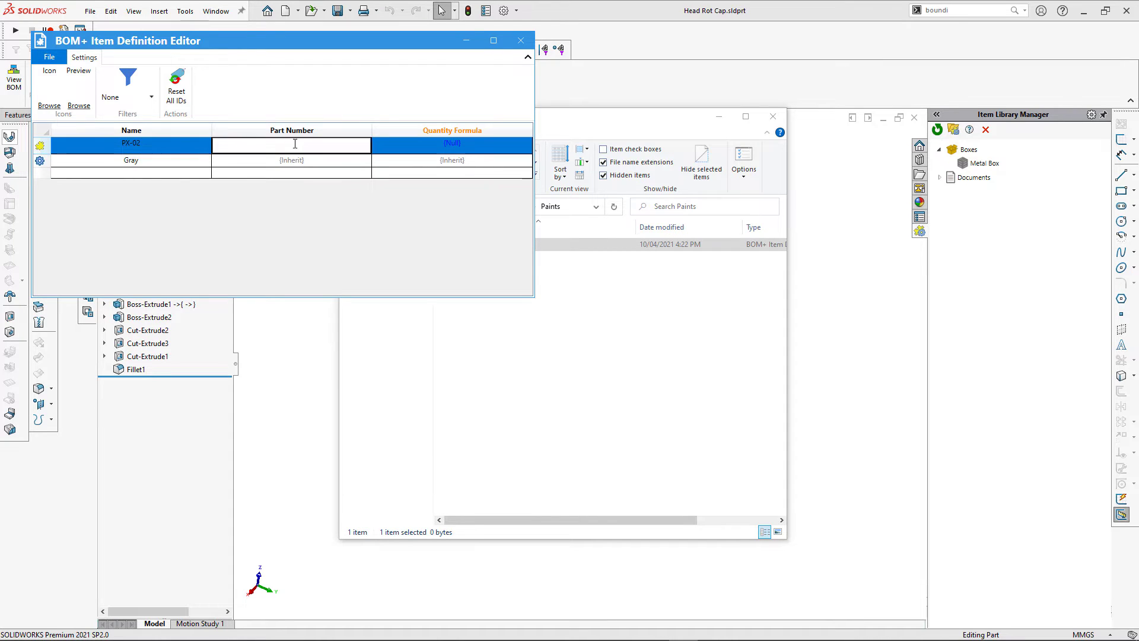
{"action": "key", "text": "ctrl+v"}
{"action": "left_click", "coordinate": [297, 159]}
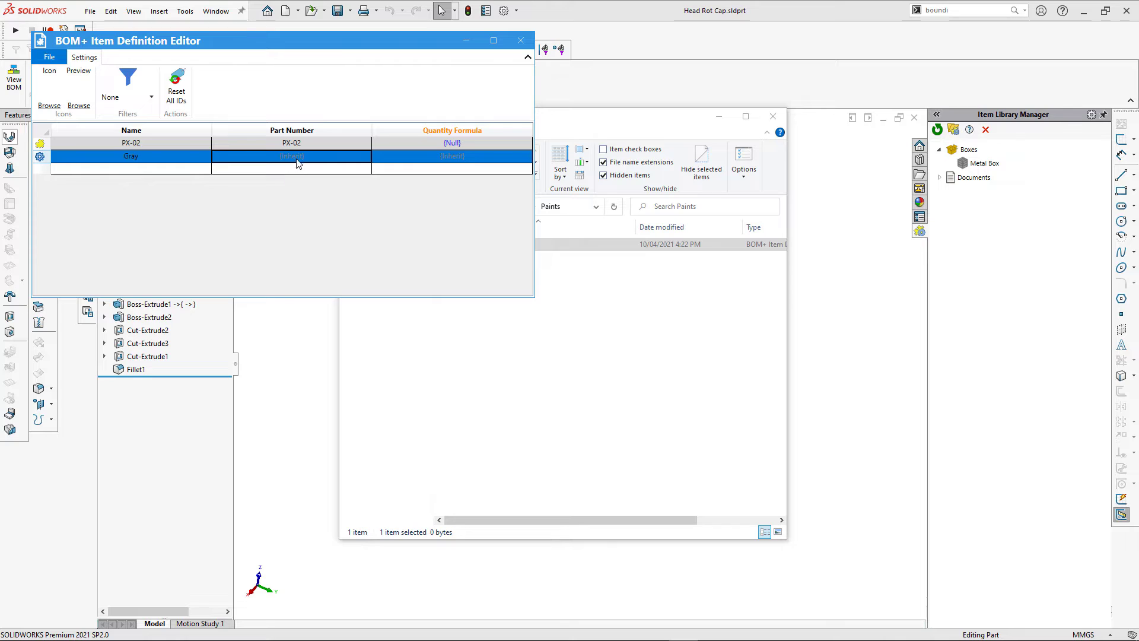
{"action": "right_click", "coordinate": [298, 160]}
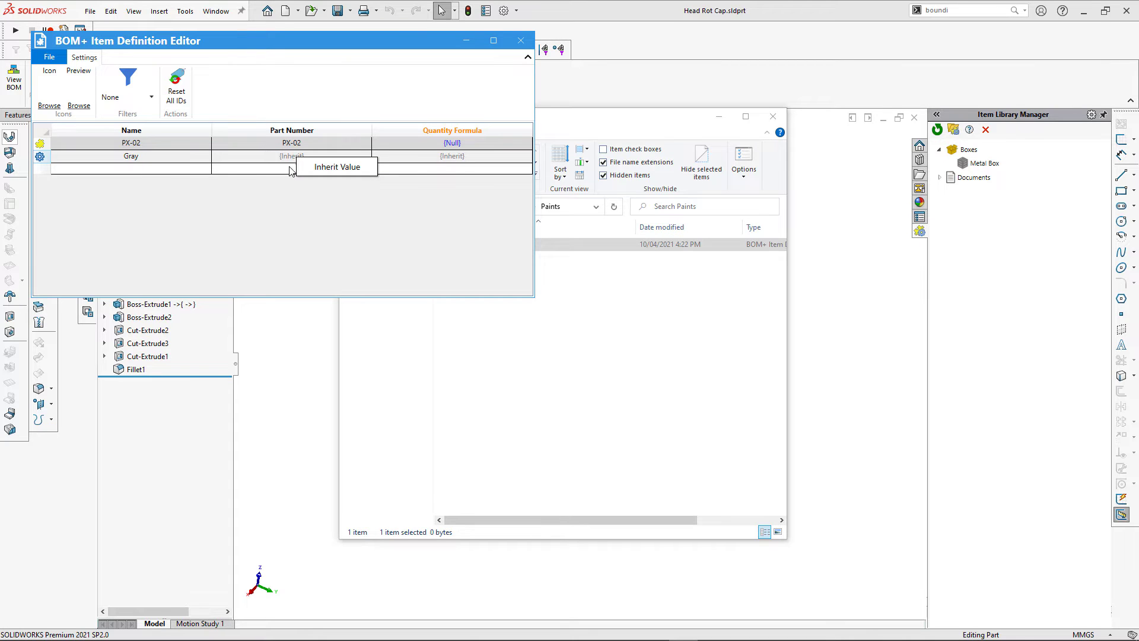
{"action": "left_click", "coordinate": [290, 172]}
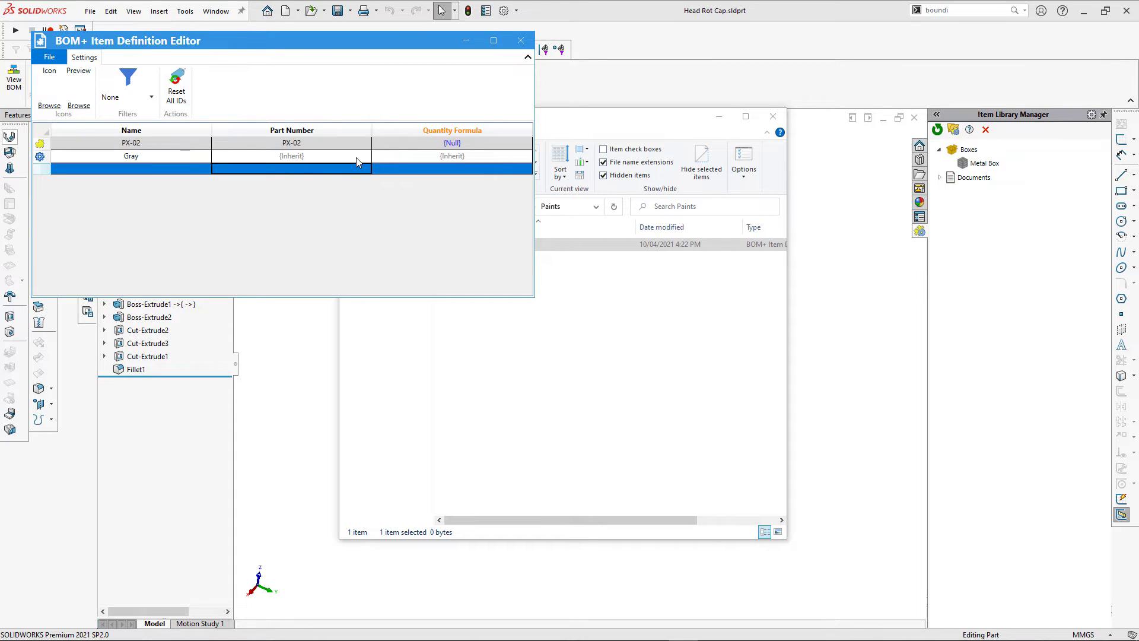
{"action": "double_click", "coordinate": [441, 144]}
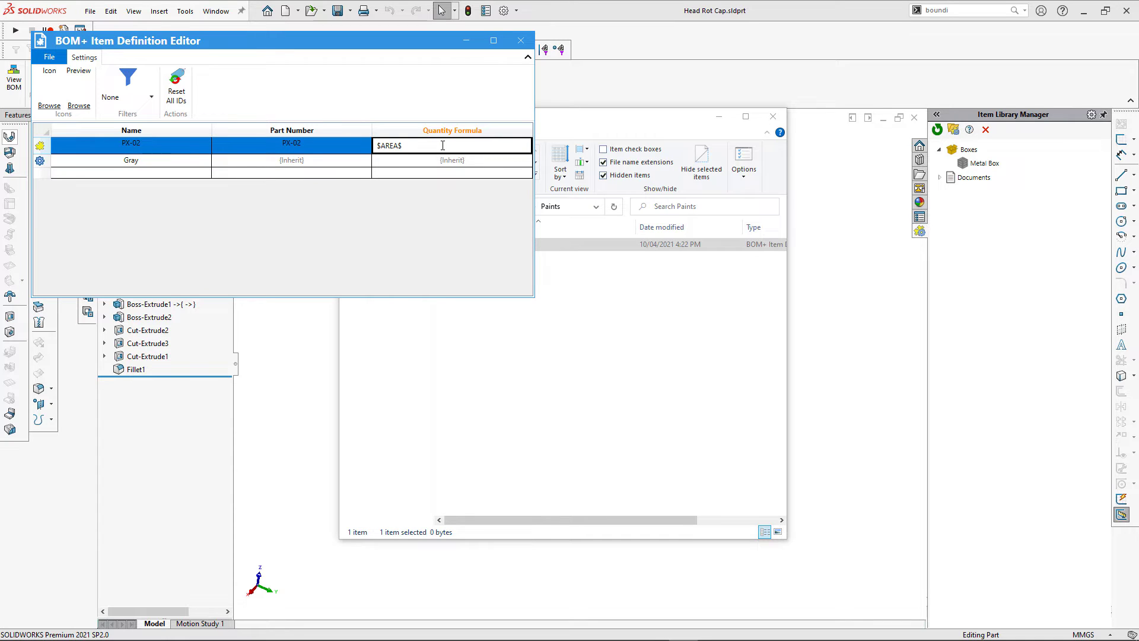
{"action": "left_click", "coordinate": [398, 163]}
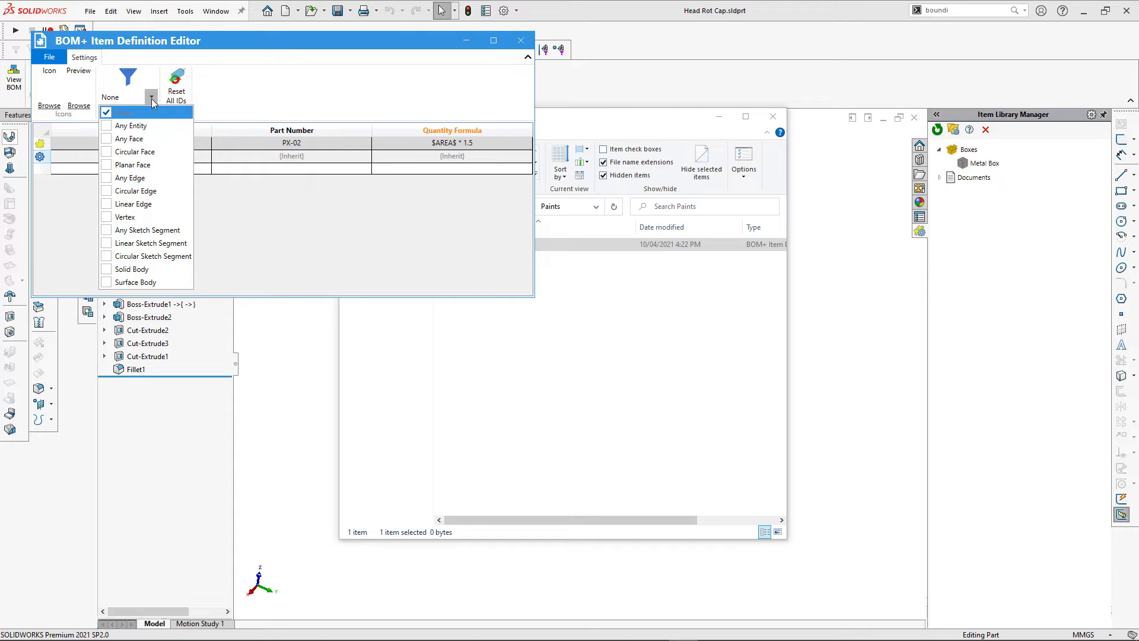
Limit PX-02 to faces and solid or surface bodies, then save and close the editor.
{"action": "left_click", "coordinate": [106, 270]}
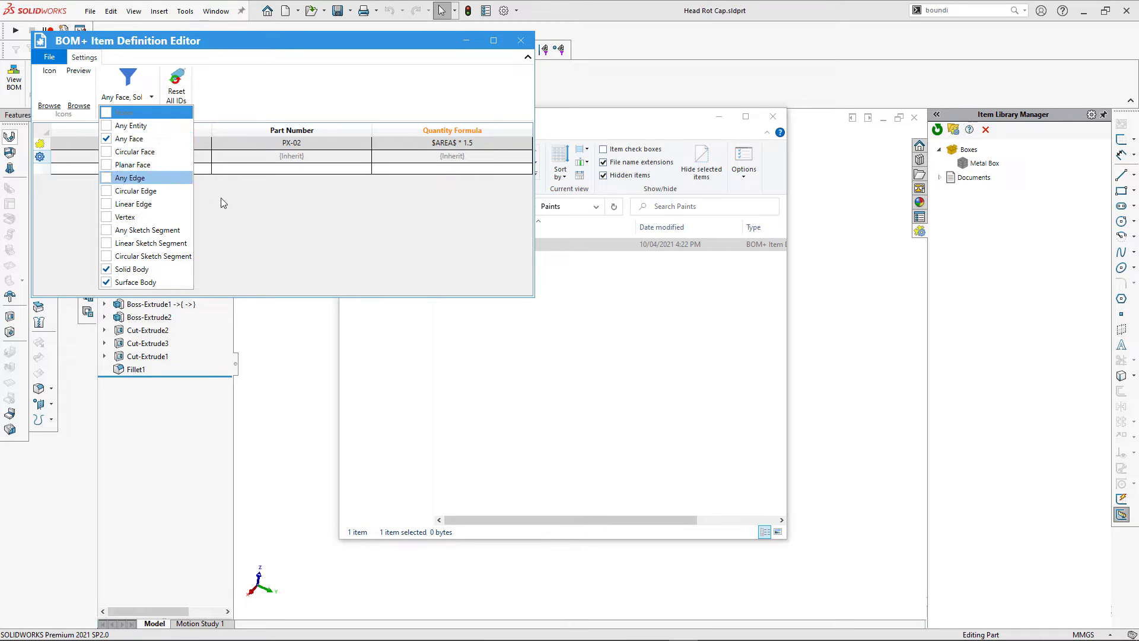
{"action": "left_click", "coordinate": [288, 223]}
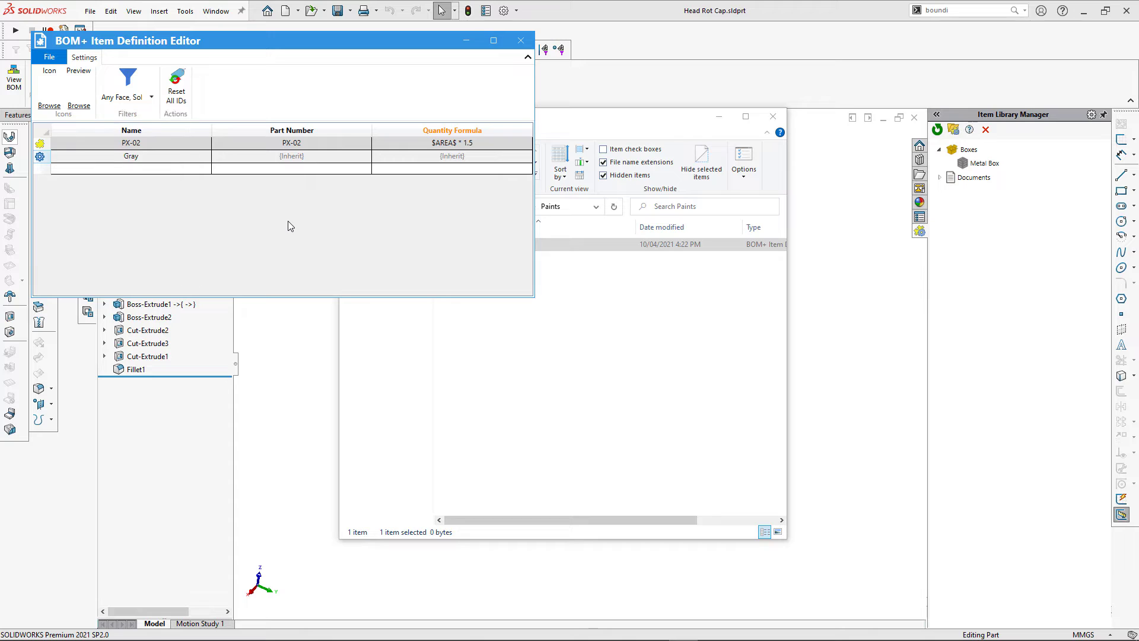
{"action": "left_click", "coordinate": [50, 59]}
{"action": "left_click", "coordinate": [62, 122]}
{"action": "left_click", "coordinate": [526, 46]}
Rename paint.png in the Paints folder to icon.png and return to SOLIDWORKS.
{"action": "left_click", "coordinate": [512, 356]}
{"action": "key", "text": "ctrl+shift+2"}
{"action": "left_click", "coordinate": [468, 290]}
{"action": "left_click", "coordinate": [468, 286]}
{"action": "type", "text": "icon.png"}
{"action": "key", "text": "Return"}
{"action": "left_click", "coordinate": [1020, 276]}
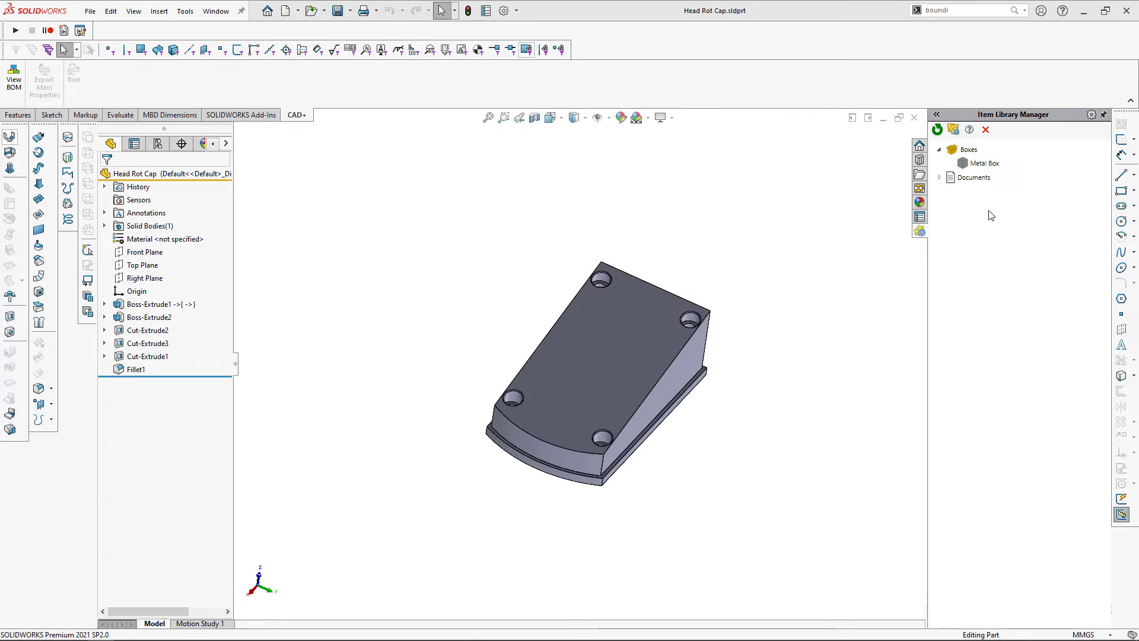
Update the item library and choose the Gray PX-02 paint item from Paints for insertion.
{"action": "left_click", "coordinate": [937, 129]}
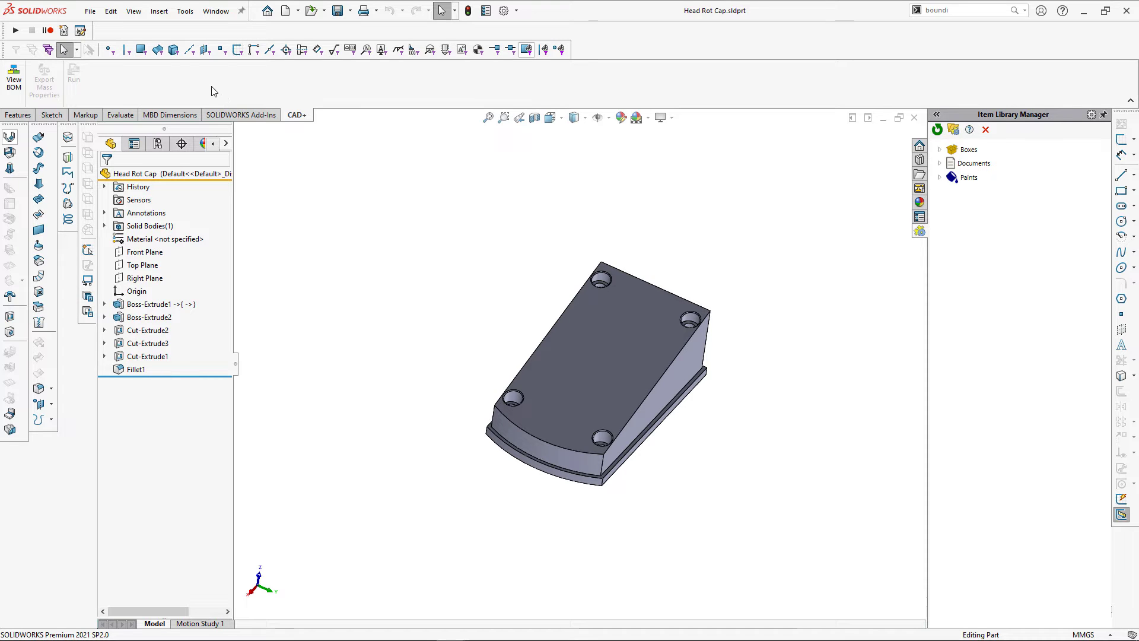
{"action": "left_click", "coordinate": [185, 10]}
{"action": "mouse_move", "coordinate": [314, 60]}
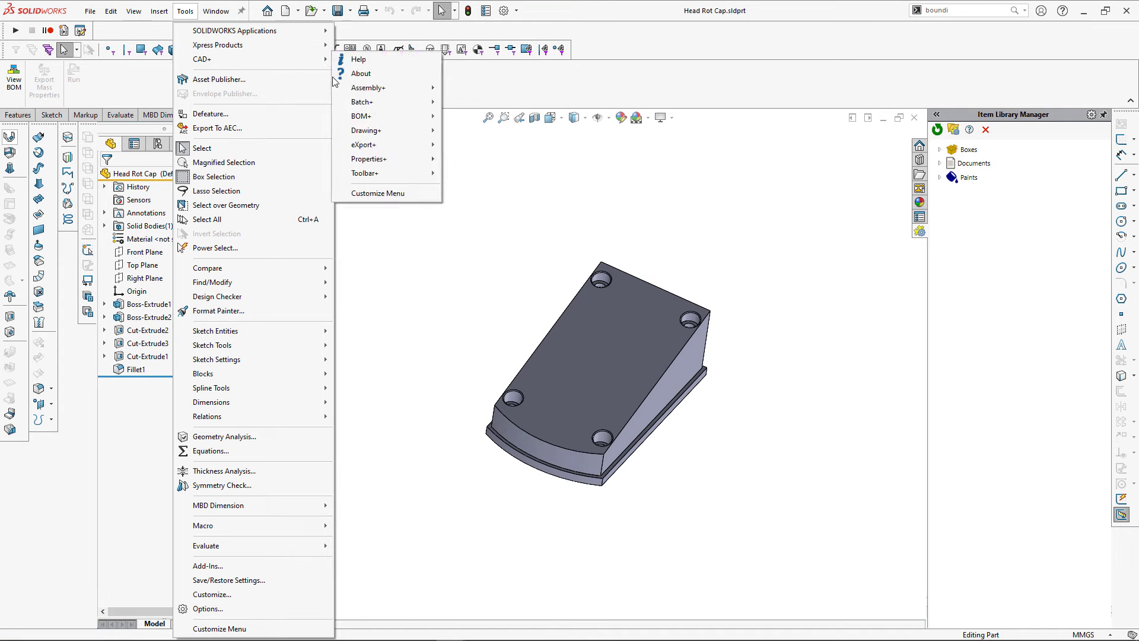
{"action": "mouse_move", "coordinate": [396, 117]}
{"action": "left_click", "coordinate": [469, 116]}
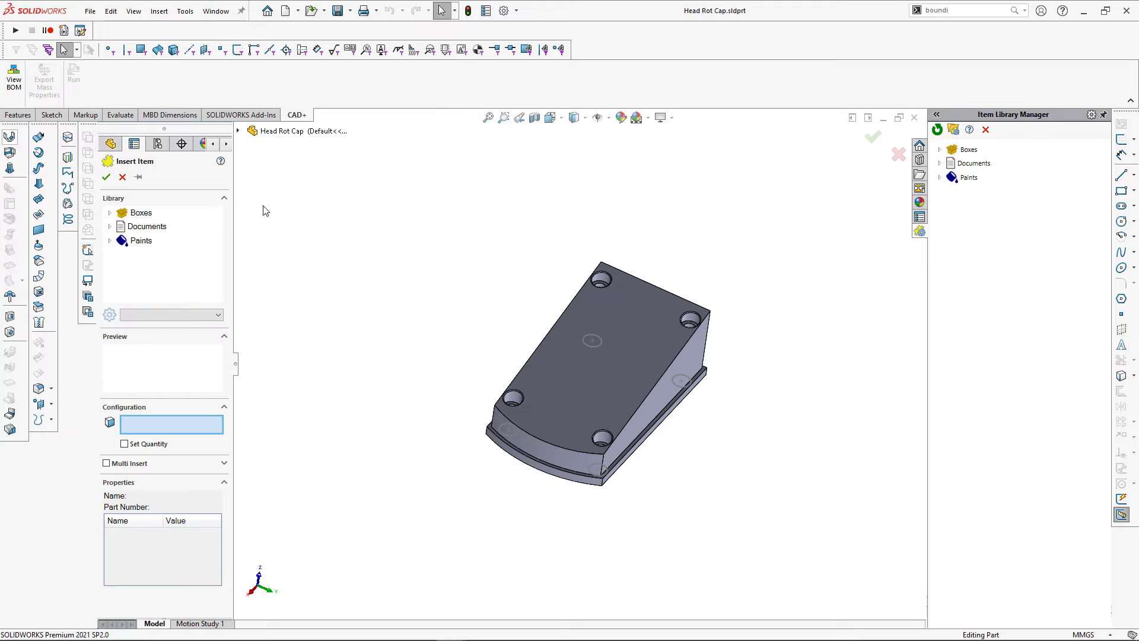
{"action": "left_click", "coordinate": [111, 241]}
{"action": "left_click", "coordinate": [153, 255]}
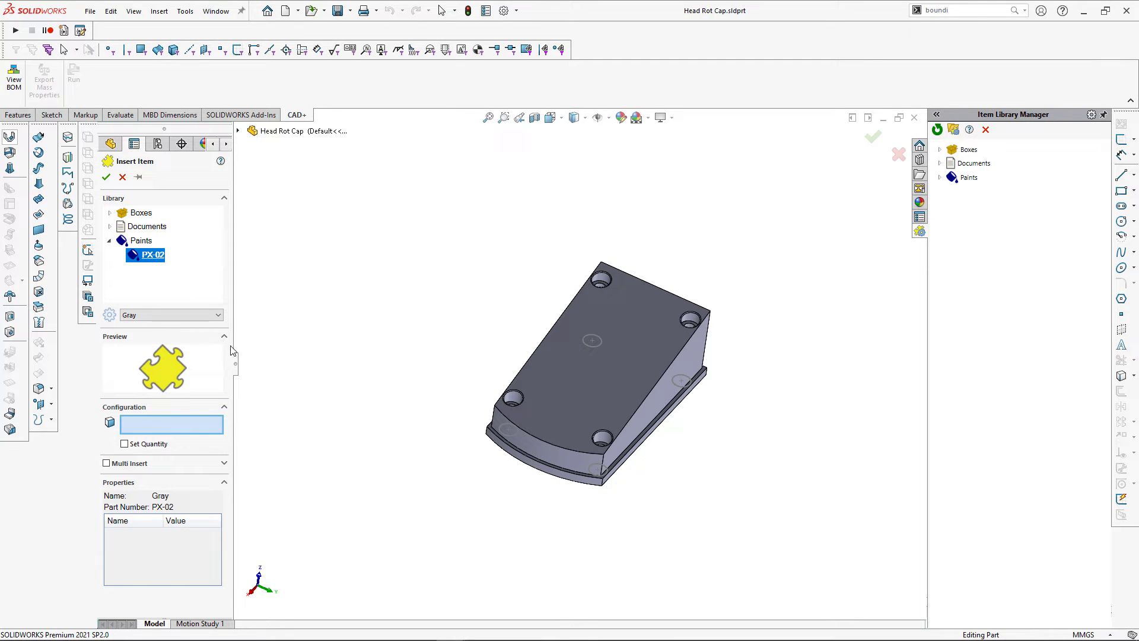
Apply PX-02 to Head Rot Cap's Fillet1 solid body and save the part.
{"action": "left_click", "coordinate": [238, 130]}
{"action": "left_click", "coordinate": [250, 183]}
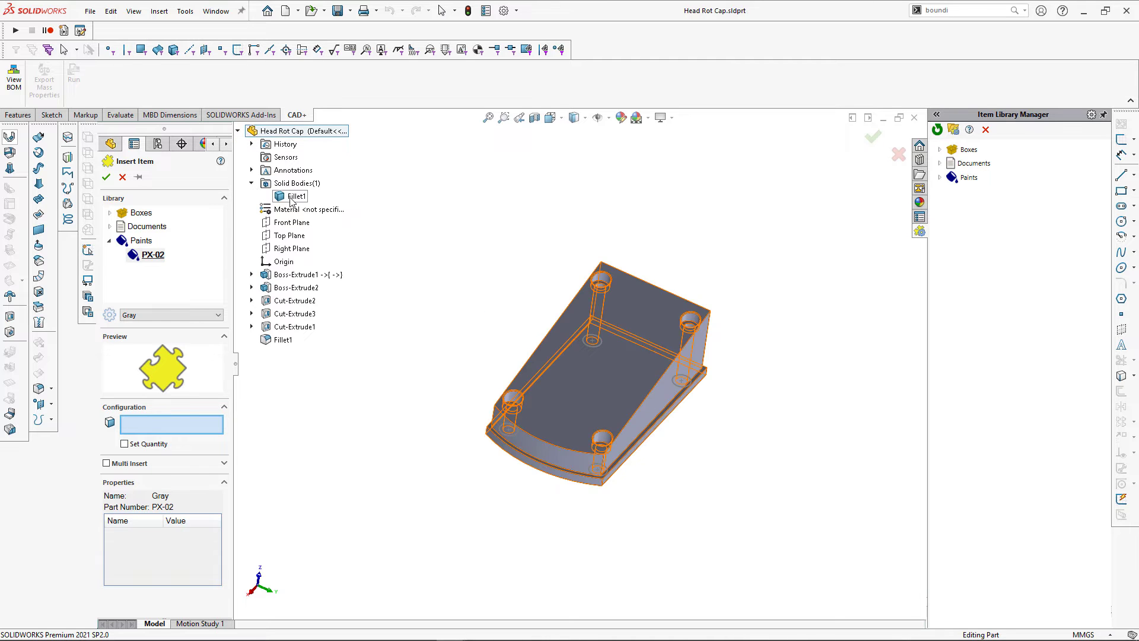
{"action": "left_click", "coordinate": [290, 196]}
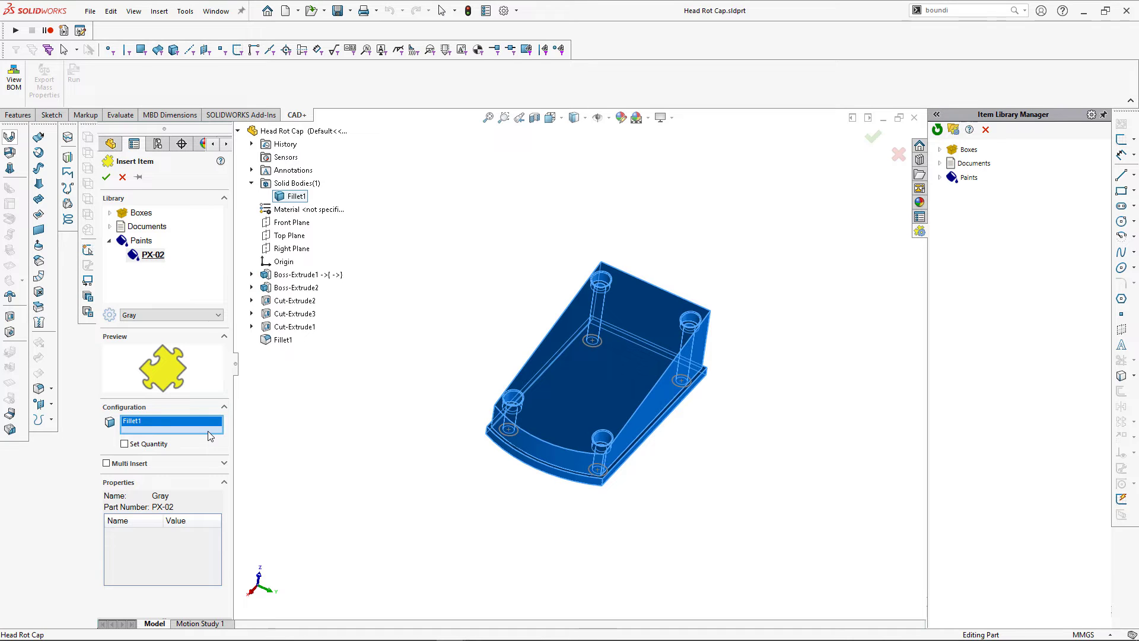
{"action": "left_click", "coordinate": [107, 177]}
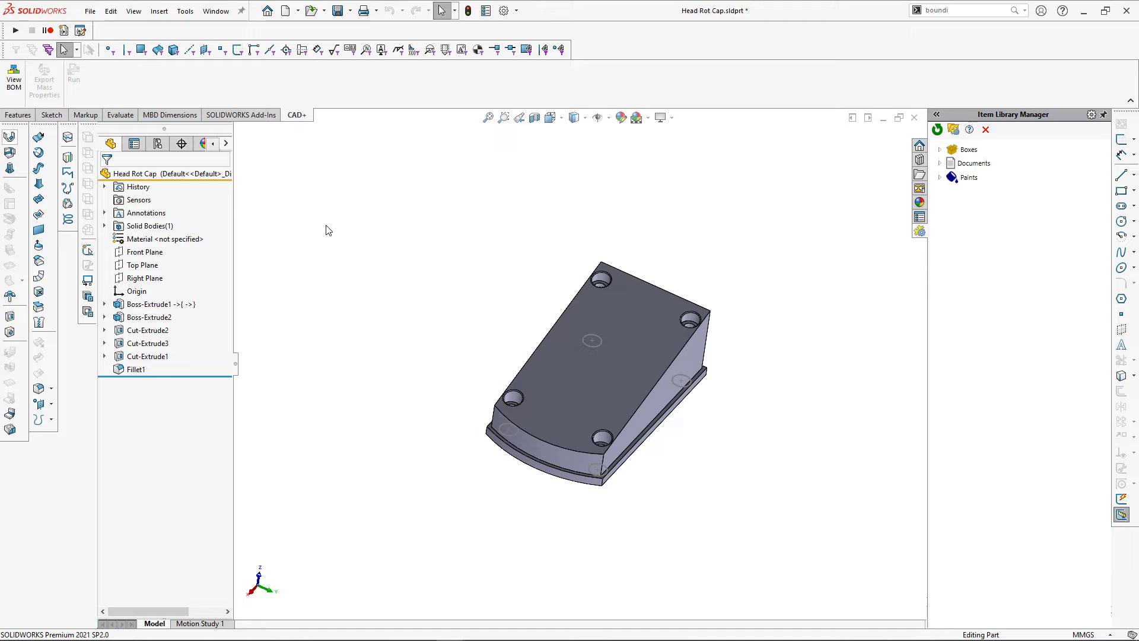
{"action": "key", "text": "ctrl+s"}
{"action": "left_click", "coordinate": [216, 11]}
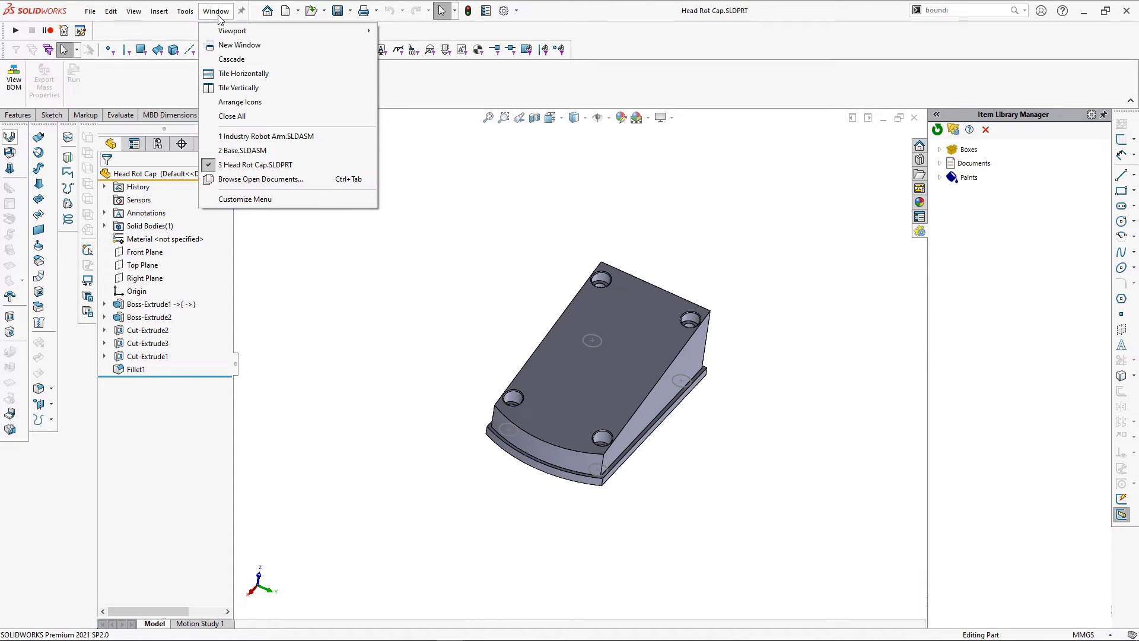
Rebuild Industry Robot Arm and check the expanded BOM lists Gray PX-02 at quantity 0.0456981542911949.
{"action": "left_click", "coordinate": [276, 139]}
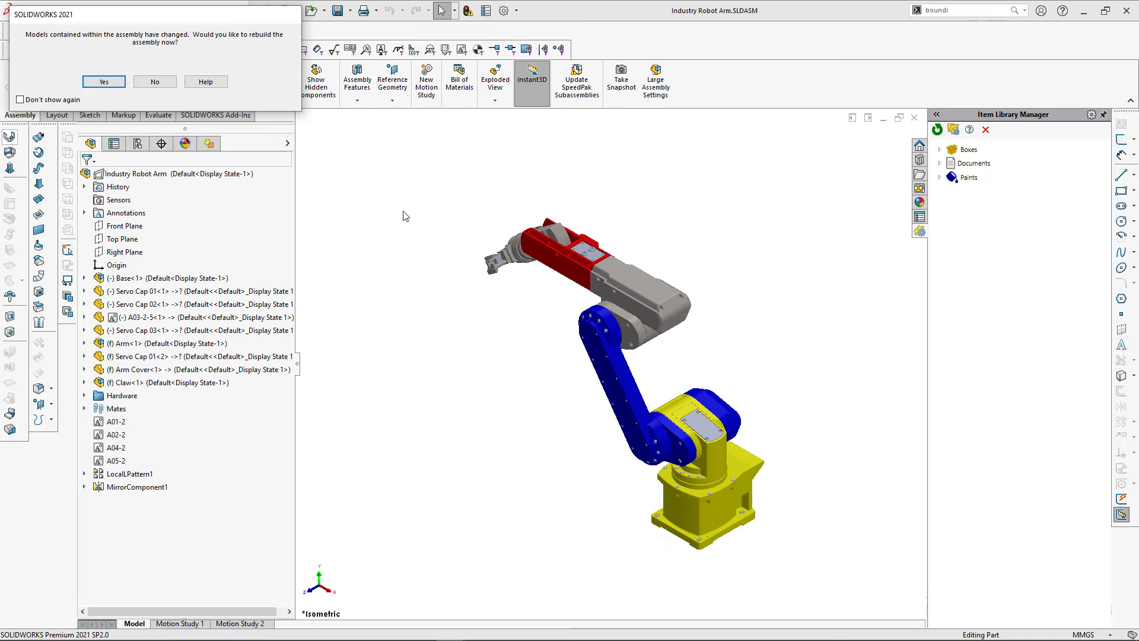
{"action": "left_click", "coordinate": [104, 82]}
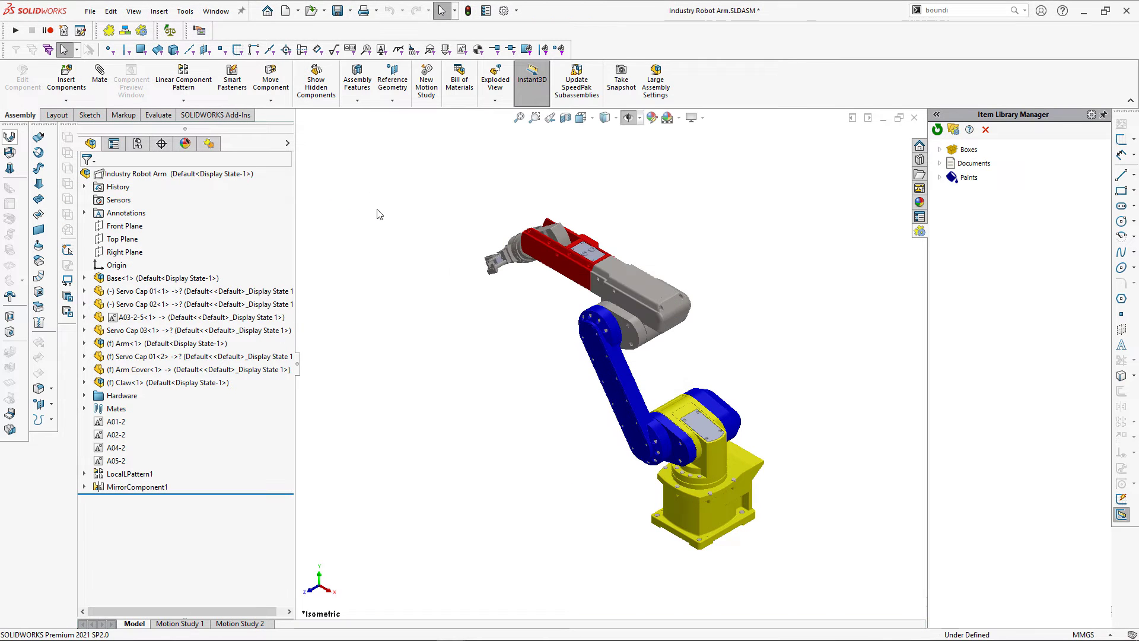
{"action": "left_click", "coordinate": [127, 32]}
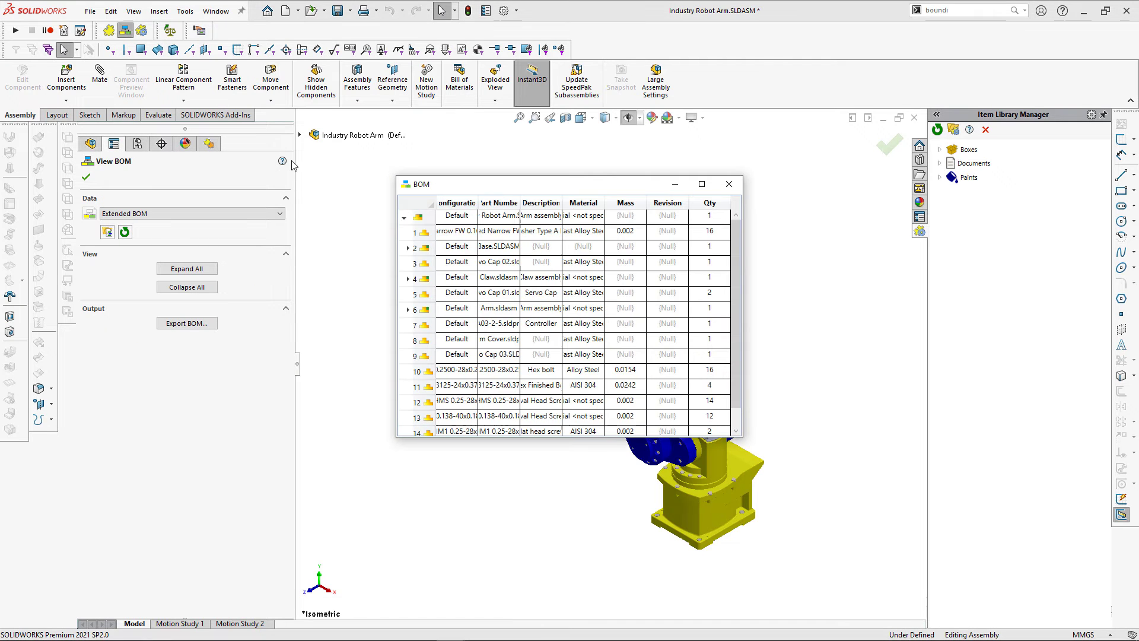
{"action": "left_click", "coordinate": [210, 269]}
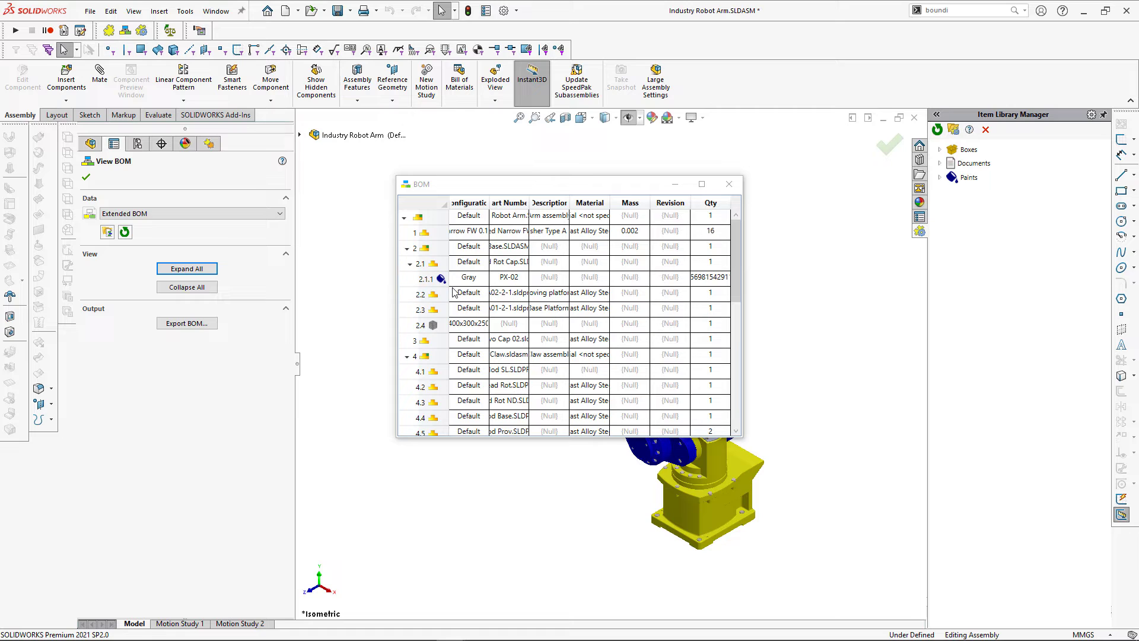
{"action": "left_click_drag", "start_coordinate": [745, 278], "coordinate": [808, 275]}
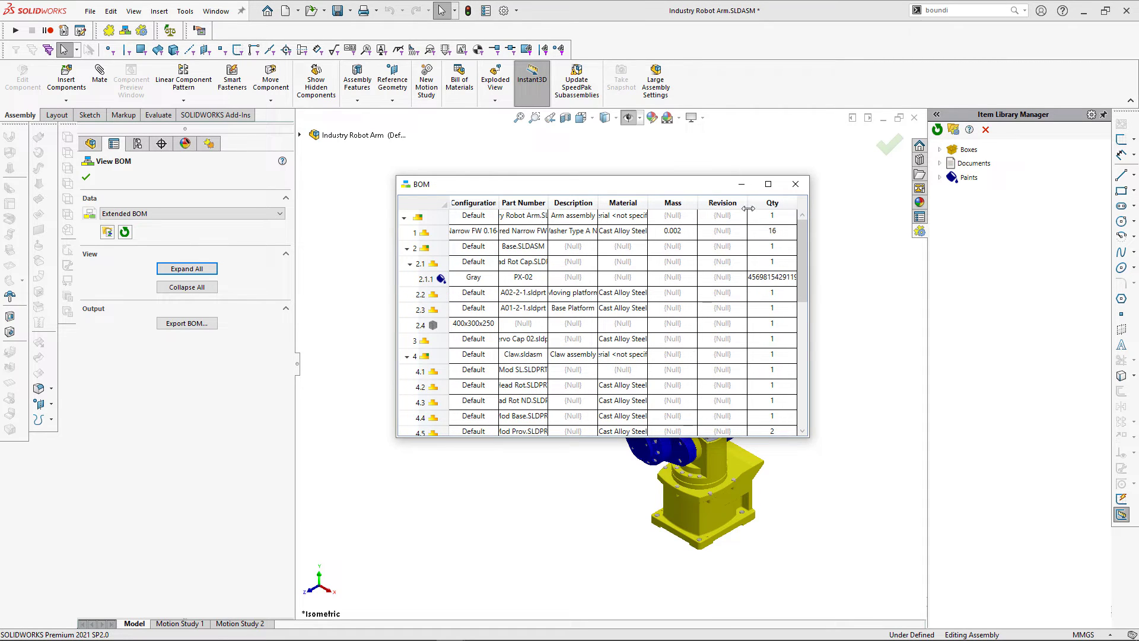
{"action": "mouse_move", "coordinate": [747, 203]}
{"action": "left_mouse_down"}
{"action": "mouse_move", "coordinate": [675, 206]}
{"action": "mouse_move", "coordinate": [718, 204]}
{"action": "left_mouse_up"}
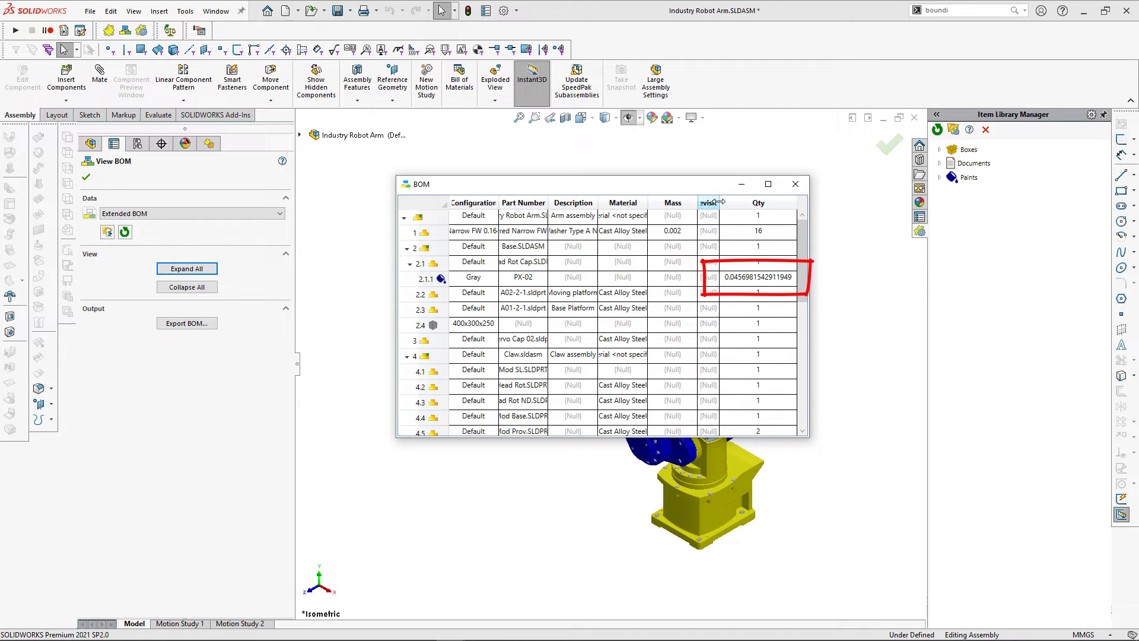
{"action": "left_click", "coordinate": [447, 328]}
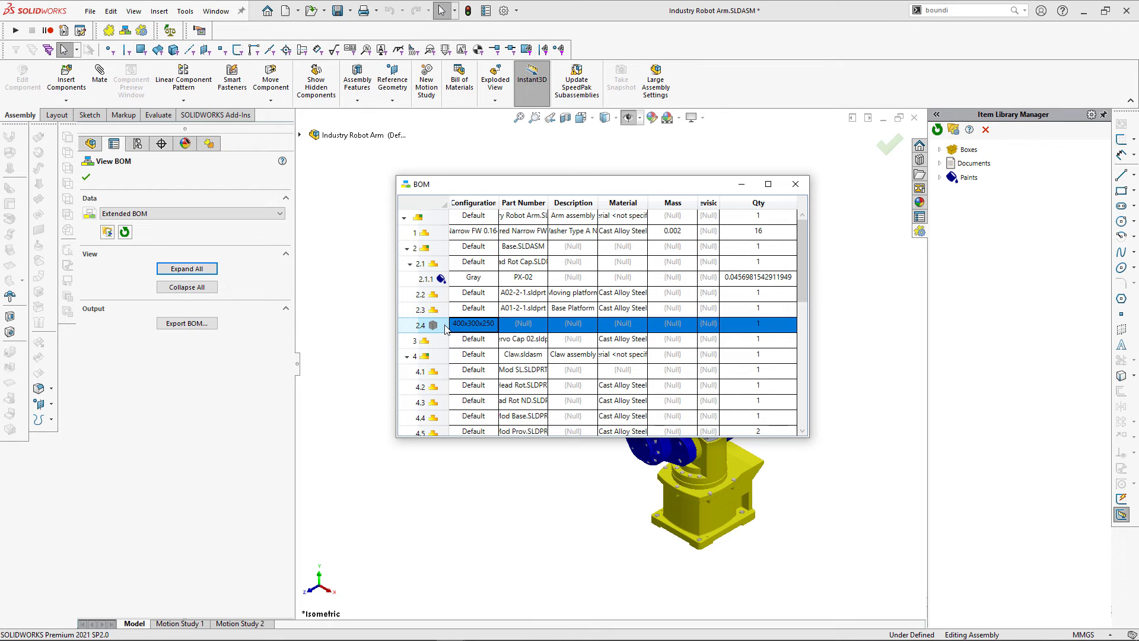
{"action": "left_click", "coordinate": [795, 184]}
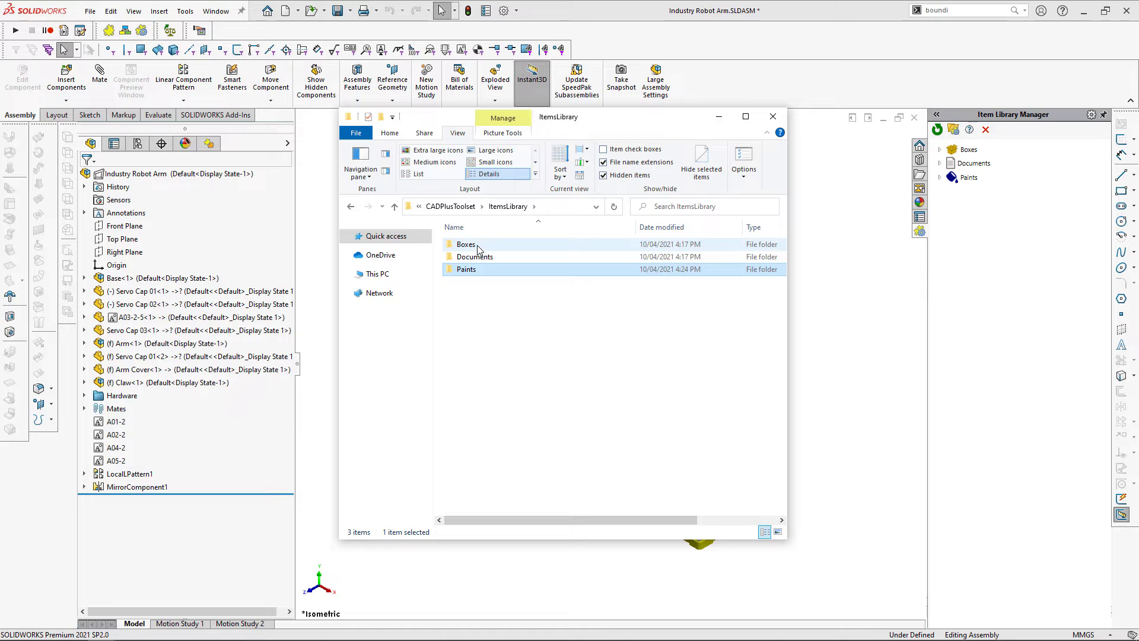
Open Boxes > metal-box.bpid and add a Material property set to Steel.
{"action": "double_click", "coordinate": [478, 249]}
{"action": "left_click", "coordinate": [530, 270]}
{"action": "double_click", "coordinate": [530, 270]}
{"action": "right_click", "coordinate": [446, 194]}
{"action": "left_click", "coordinate": [465, 199]}
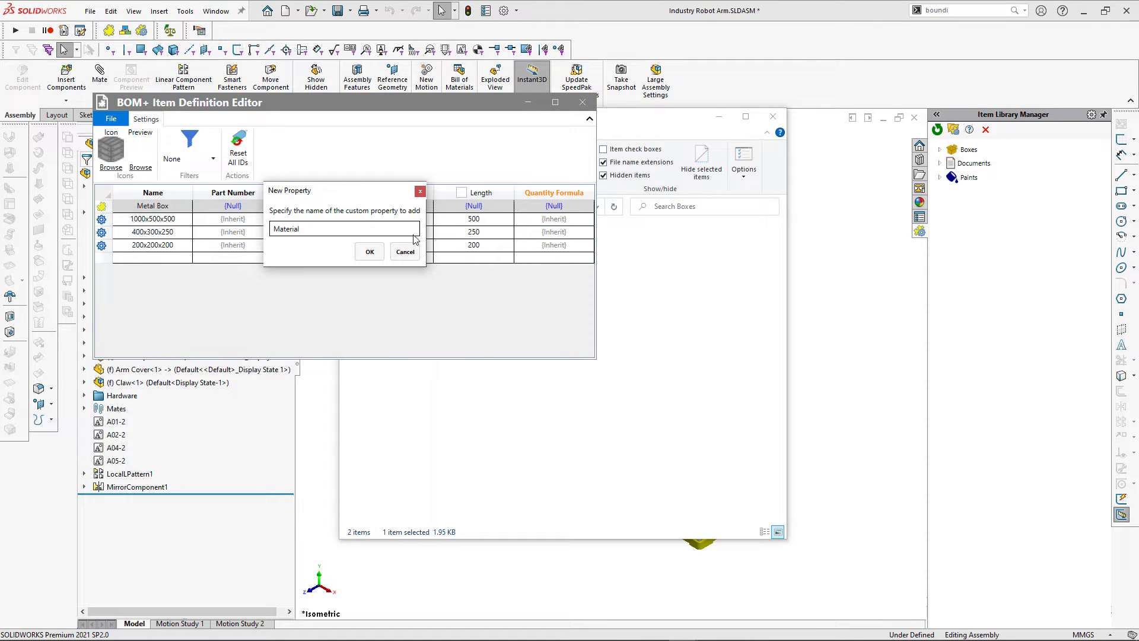
{"action": "left_click", "coordinate": [370, 251]}
{"action": "double_click", "coordinate": [497, 209]}
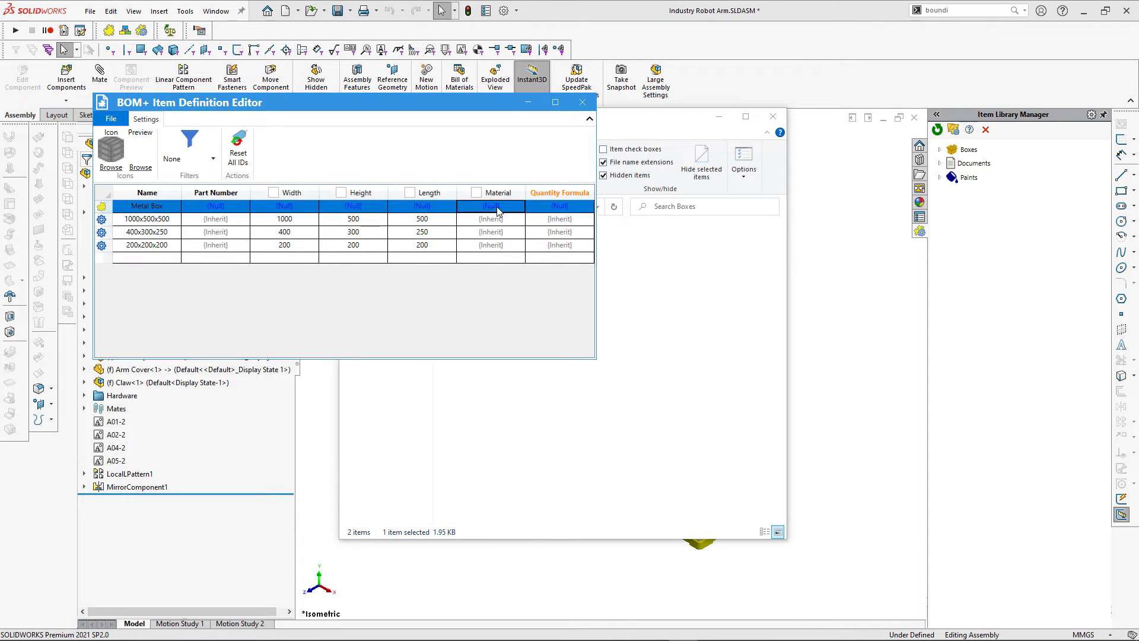
{"action": "left_click", "coordinate": [496, 235]}
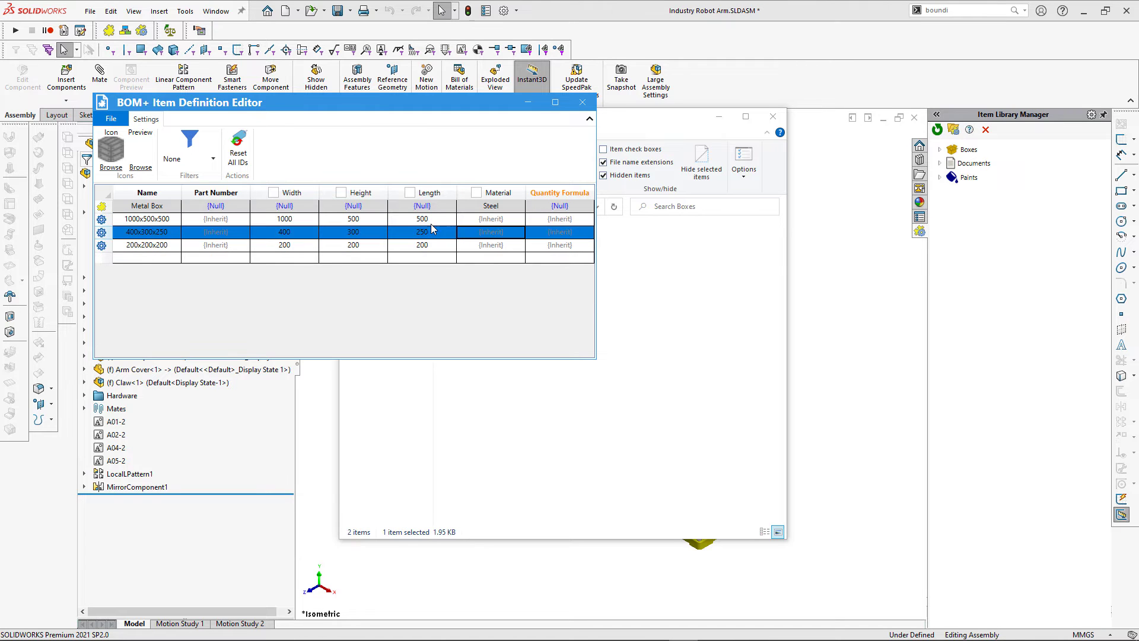
Add a Description property set to 'Metal Box' and save the item definition.
{"action": "right_click", "coordinate": [503, 191]}
{"action": "left_click", "coordinate": [530, 197]}
{"action": "type", "text": "Description"}
{"action": "key", "text": "Return"}
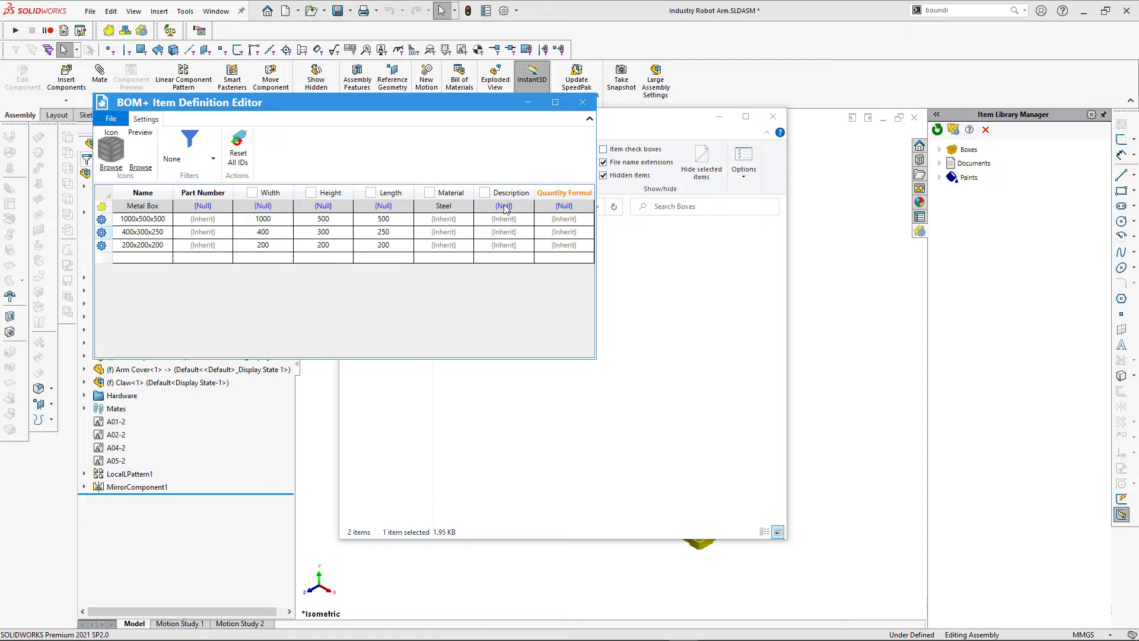
{"action": "double_click", "coordinate": [505, 207]}
{"action": "type", "text": "Metal Box"}
{"action": "key", "text": "Return"}
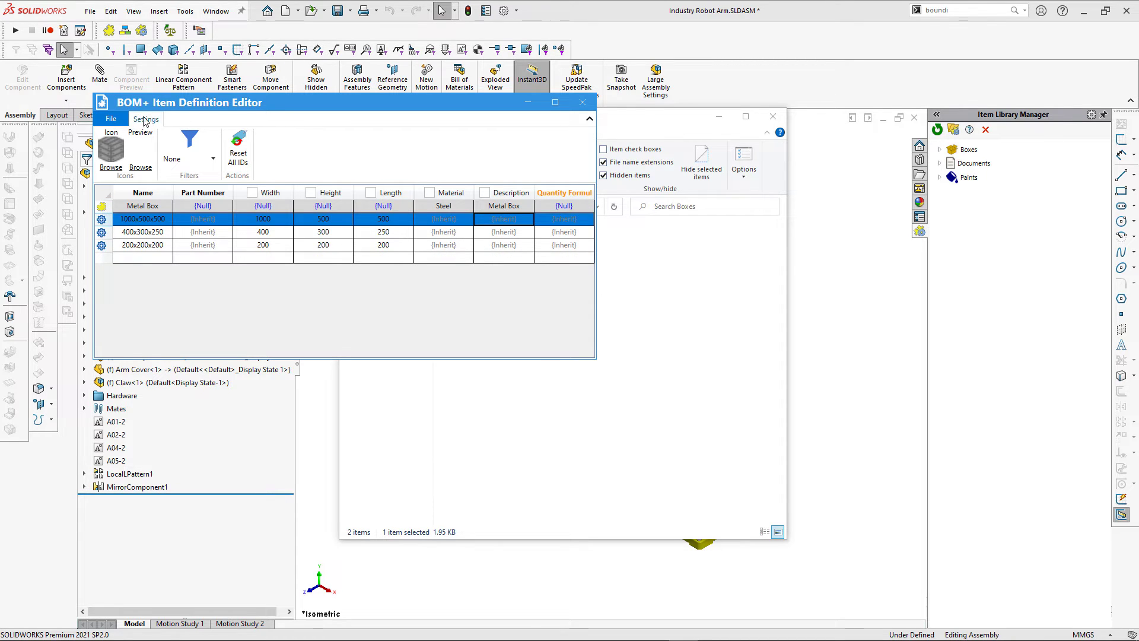
{"action": "left_click", "coordinate": [118, 121]}
{"action": "left_click", "coordinate": [137, 186]}
Close the editor and view the expanded, widened BOM showing the 400x300x250 box as Metal Box in Steel.
{"action": "left_click", "coordinate": [593, 109]}
{"action": "left_click", "coordinate": [825, 217]}
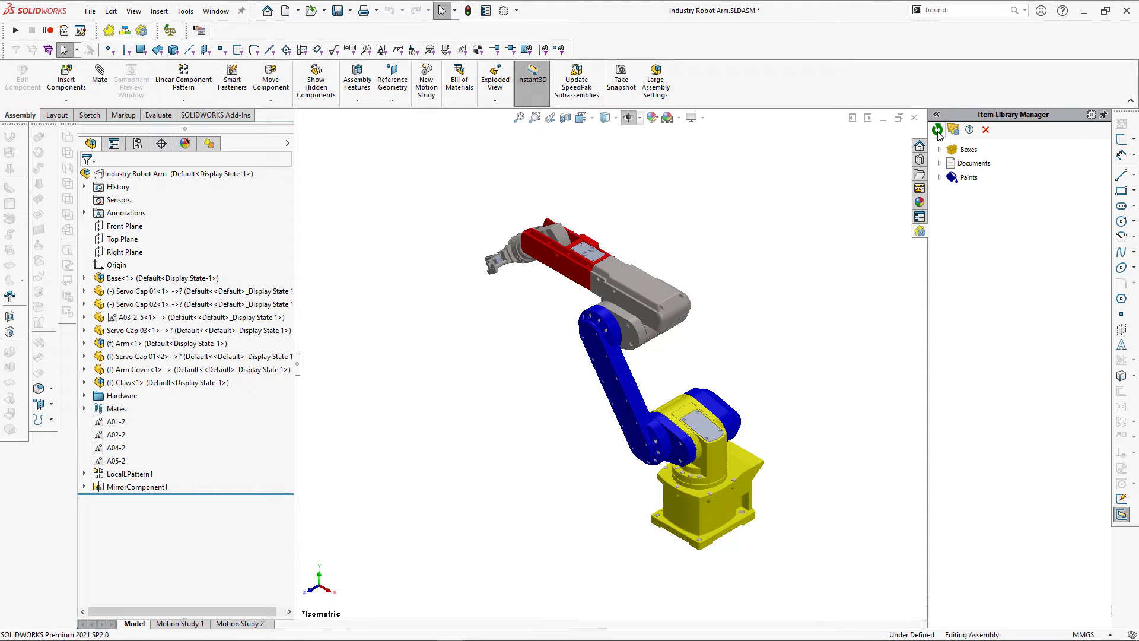
{"action": "left_click", "coordinate": [125, 30]}
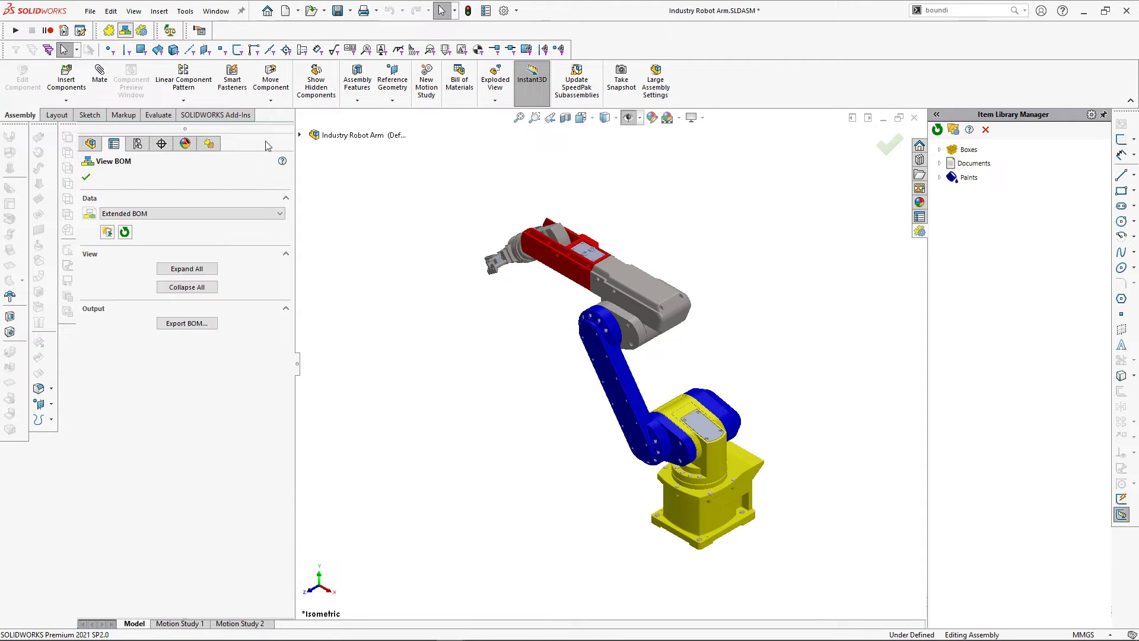
{"action": "left_click", "coordinate": [201, 272]}
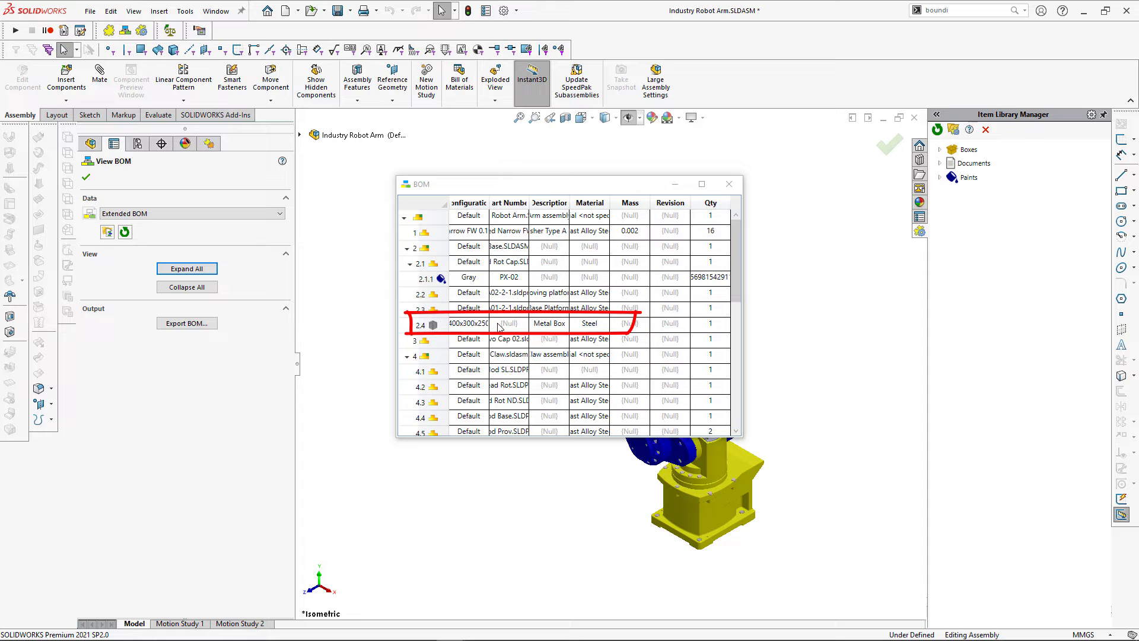
{"action": "scroll", "coordinate": [495, 320], "scroll_direction": "down", "scroll_amount": 5}
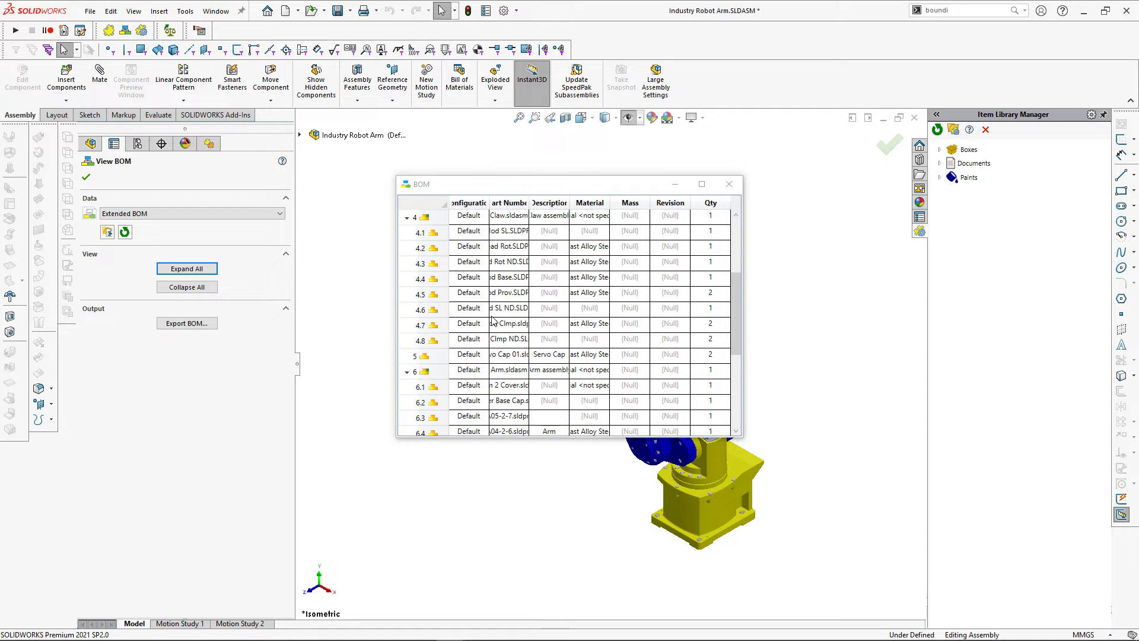
{"action": "scroll", "coordinate": [629, 255], "scroll_direction": "up", "scroll_amount": 5}
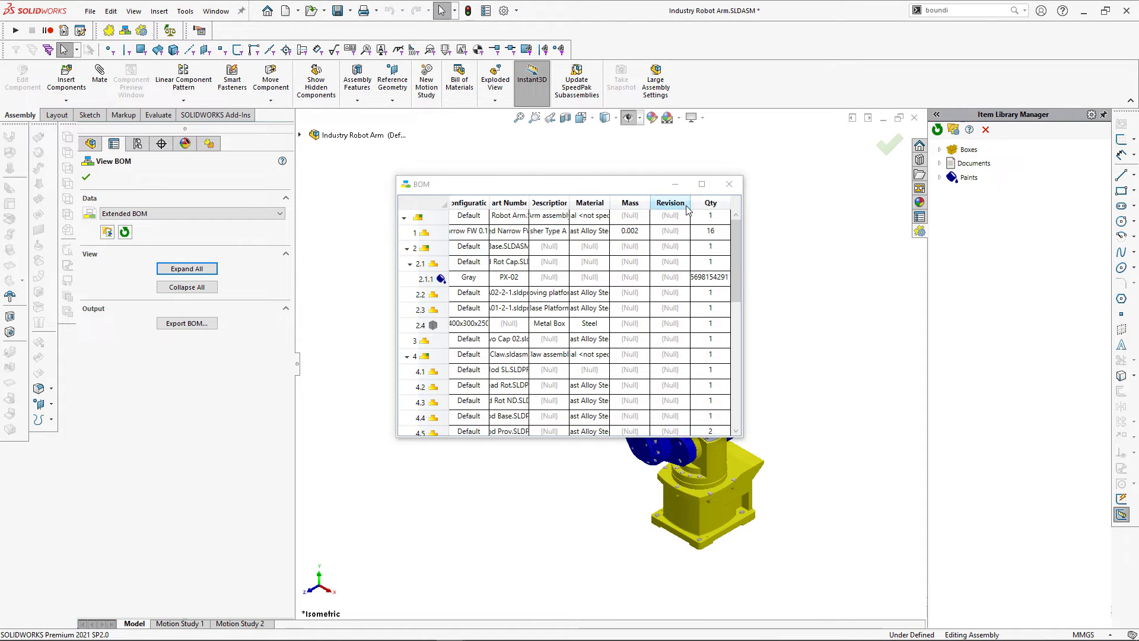
{"action": "left_click_drag", "start_coordinate": [744, 210], "coordinate": [972, 210]}
{"action": "scroll", "coordinate": [653, 308], "scroll_direction": "down", "scroll_amount": 7}
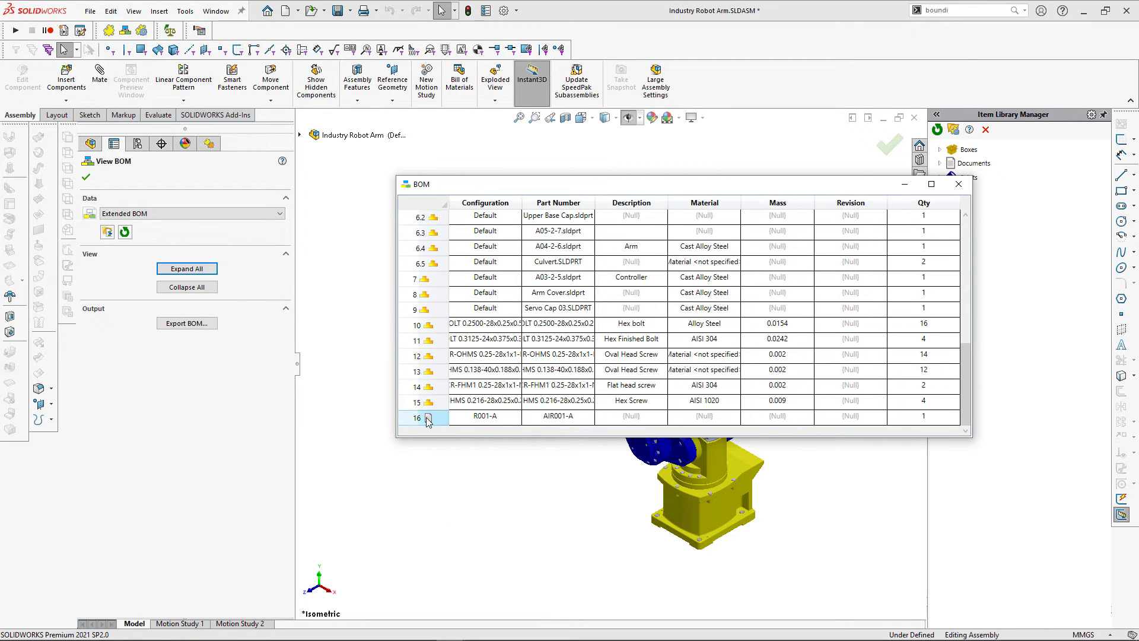
{"action": "mouse_move", "coordinate": [429, 419]}
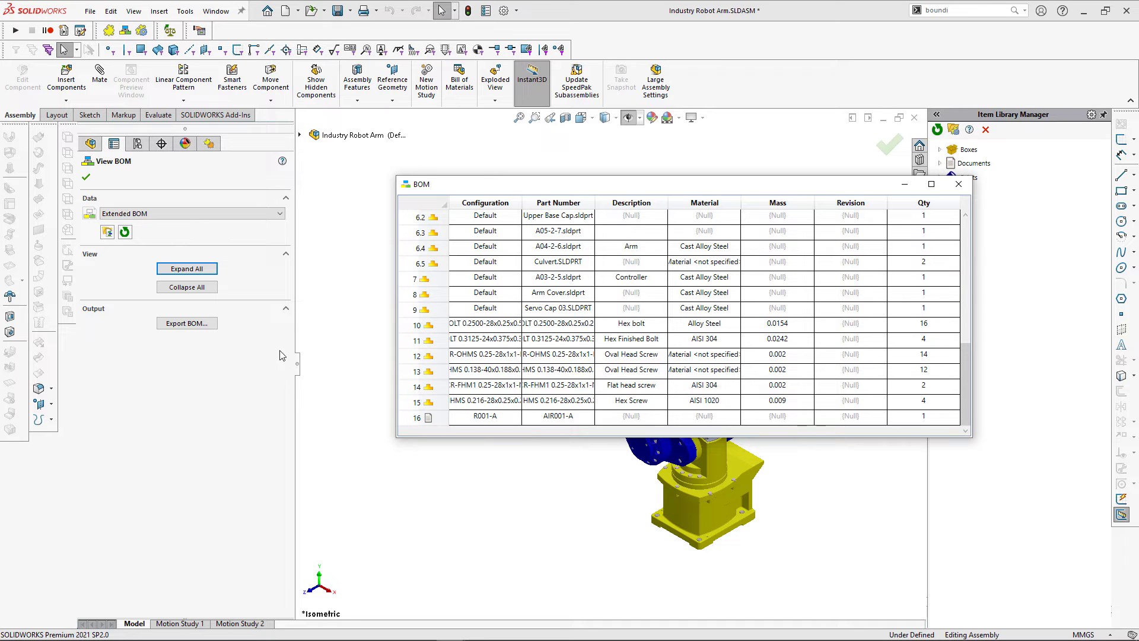
Try the BOM export with the XML file type, cancel it, and close the BOM.
{"action": "left_click", "coordinate": [179, 326]}
{"action": "left_click", "coordinate": [522, 431]}
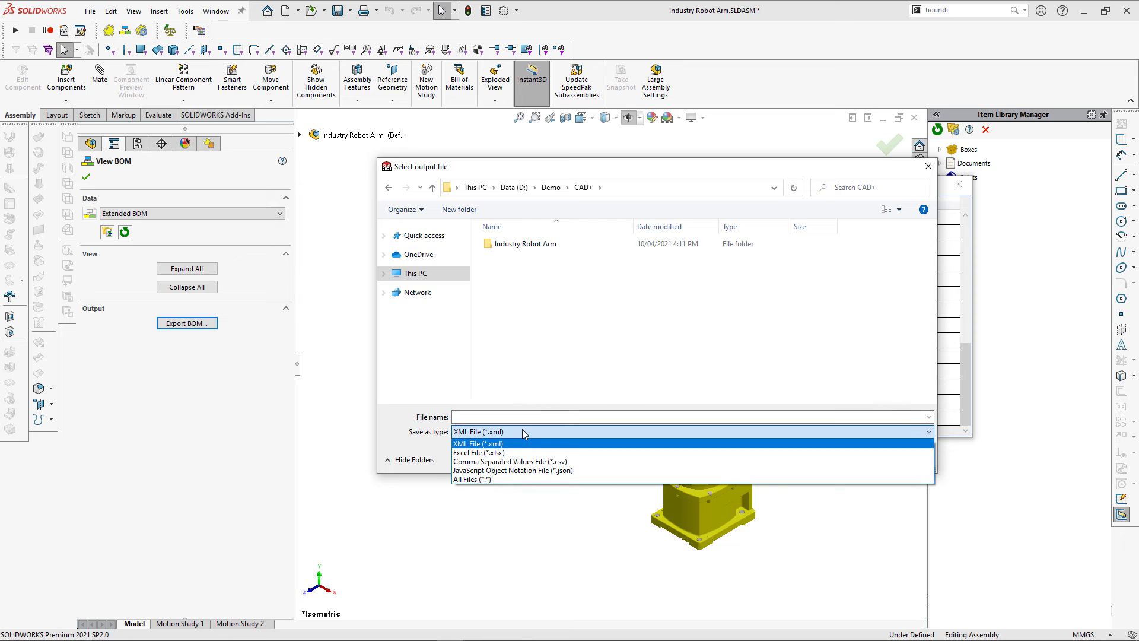
{"action": "left_click", "coordinate": [522, 431]}
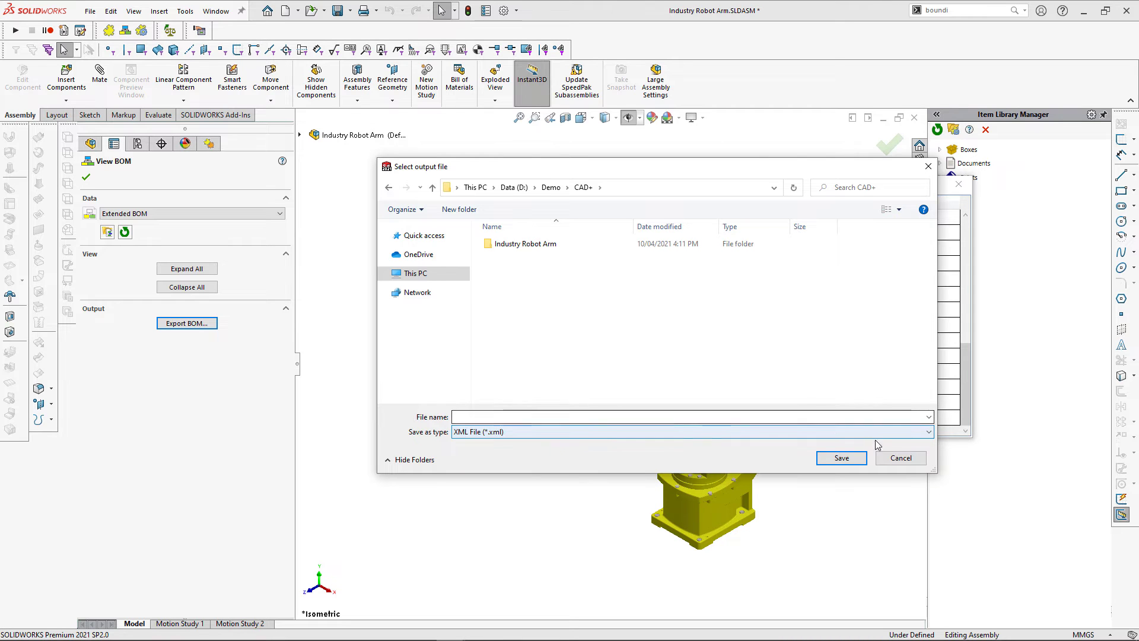
{"action": "left_click", "coordinate": [899, 459]}
{"action": "left_click", "coordinate": [960, 184]}
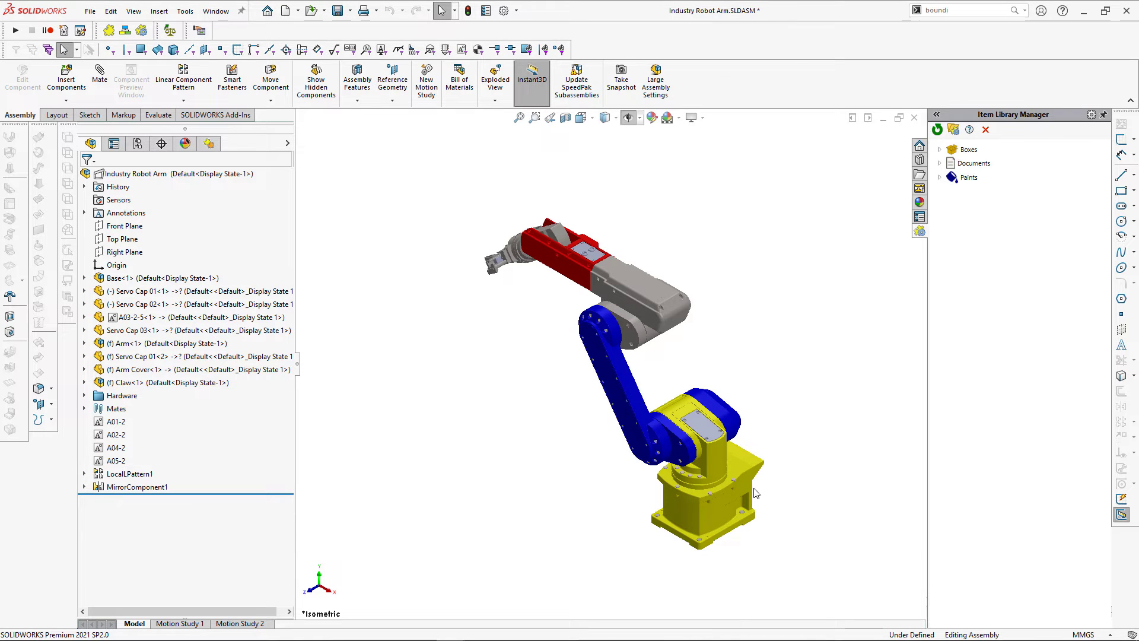
{"action": "scroll", "coordinate": [670, 433], "scroll_direction": "down", "scroll_amount": 10}
{"action": "middle_click_drag", "start_coordinate": [654, 414], "coordinate": [699, 338]}
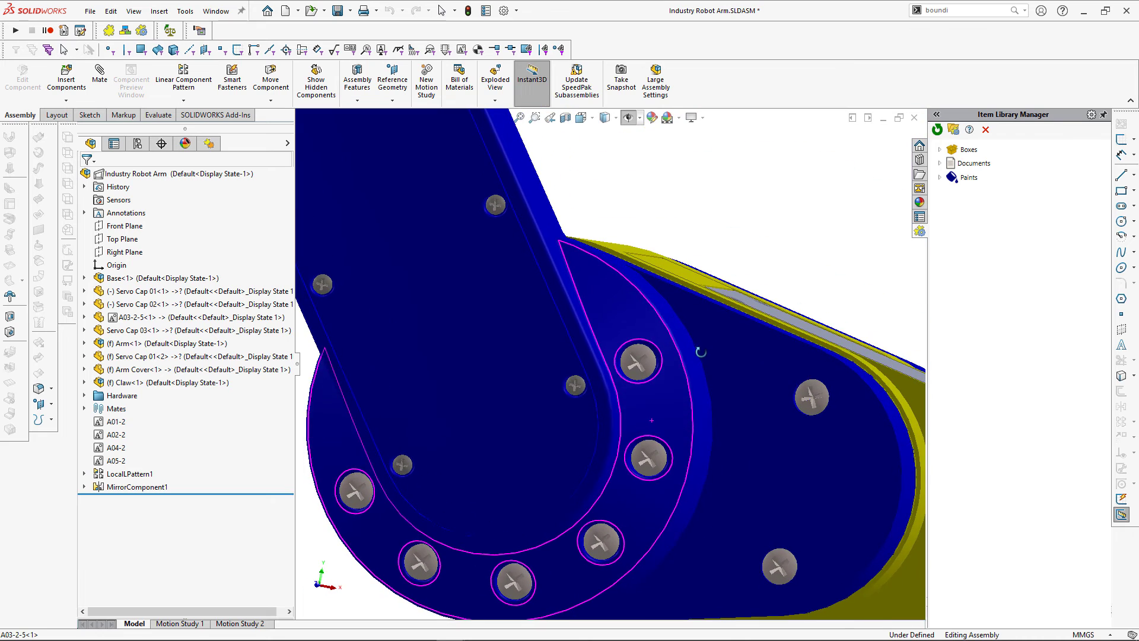
{"action": "left_click", "coordinate": [85, 396]}
{"action": "scroll", "coordinate": [249, 395], "scroll_direction": "down", "scroll_amount": 10}
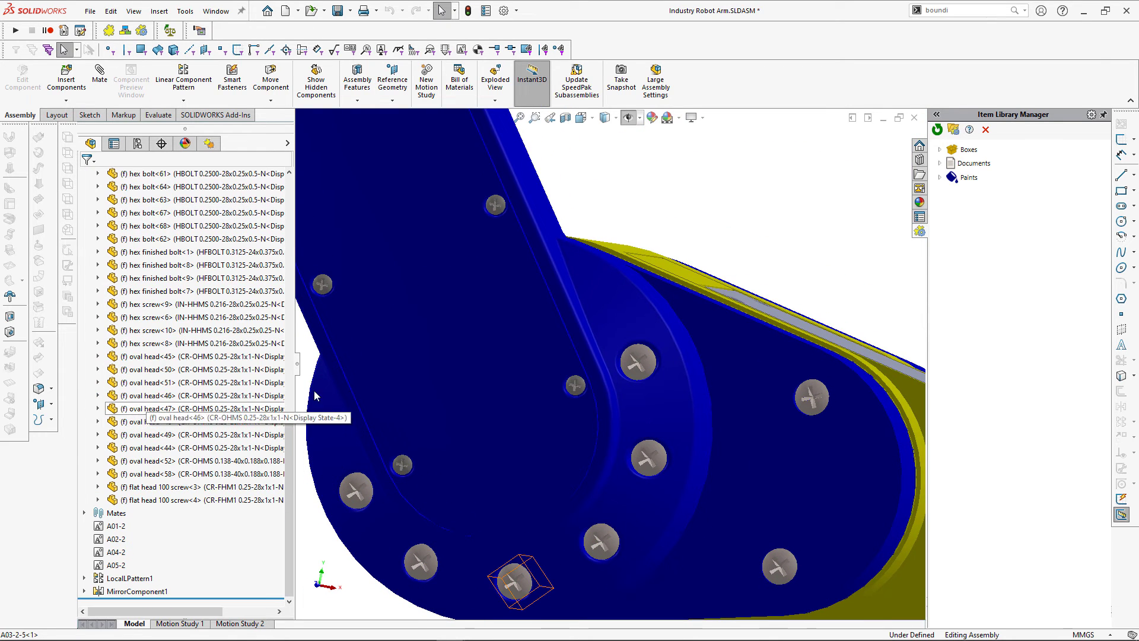
{"action": "scroll", "coordinate": [592, 451], "scroll_direction": "up", "scroll_amount": 10}
{"action": "middle_click_drag", "start_coordinate": [736, 481], "coordinate": [718, 504]}
{"action": "left_click", "coordinate": [159, 12]}
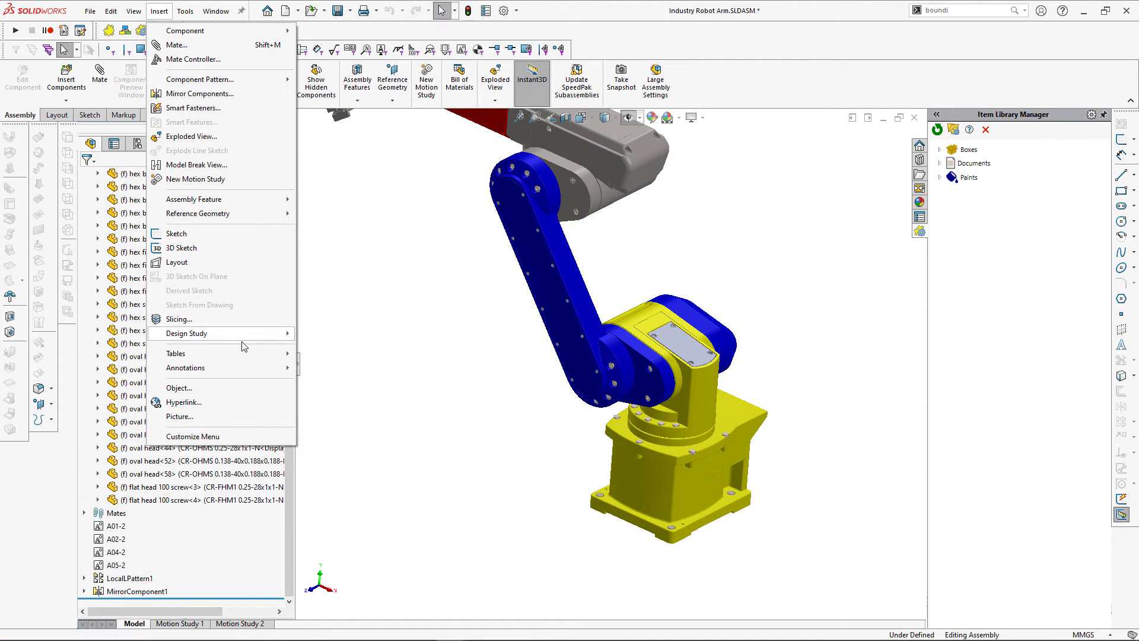
{"action": "mouse_move", "coordinate": [249, 354]}
{"action": "left_click", "coordinate": [322, 354]}
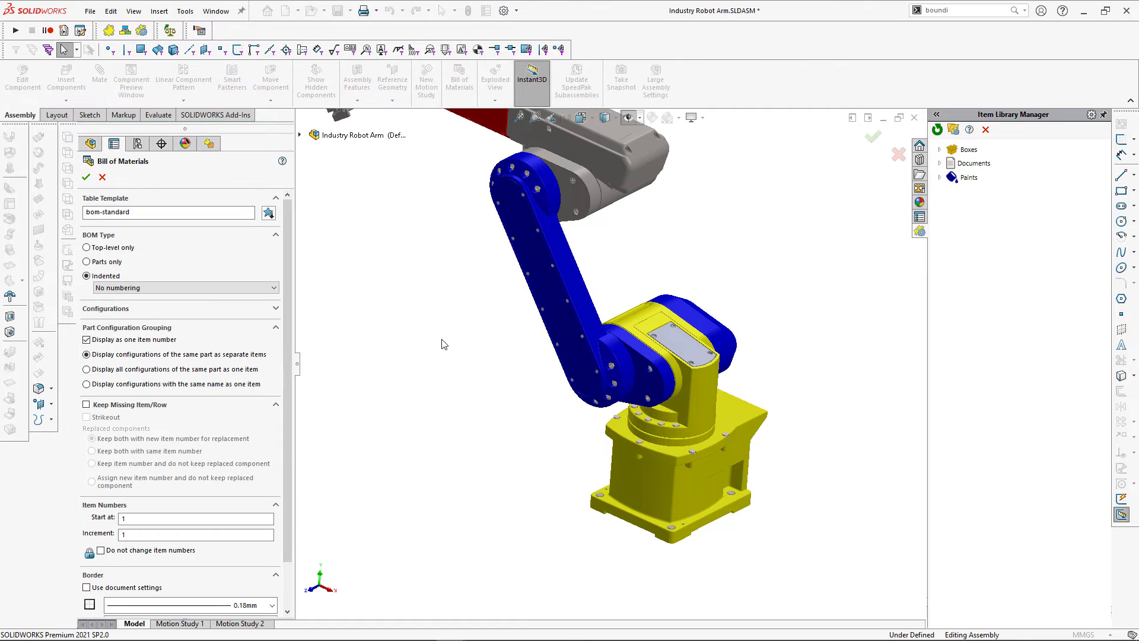
{"action": "left_click", "coordinate": [86, 178]}
{"action": "left_click", "coordinate": [567, 350]}
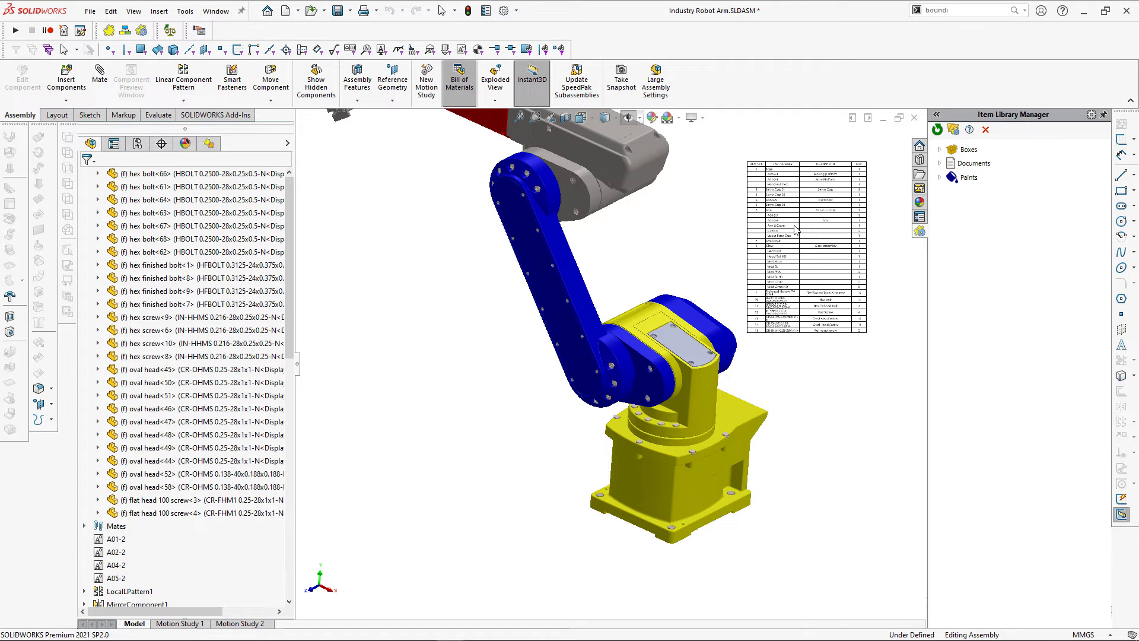
{"action": "left_click", "coordinate": [735, 143]}
{"action": "scroll", "coordinate": [822, 295], "scroll_direction": "down", "scroll_amount": 3}
{"action": "scroll", "coordinate": [823, 295], "scroll_direction": "down", "scroll_amount": 5}
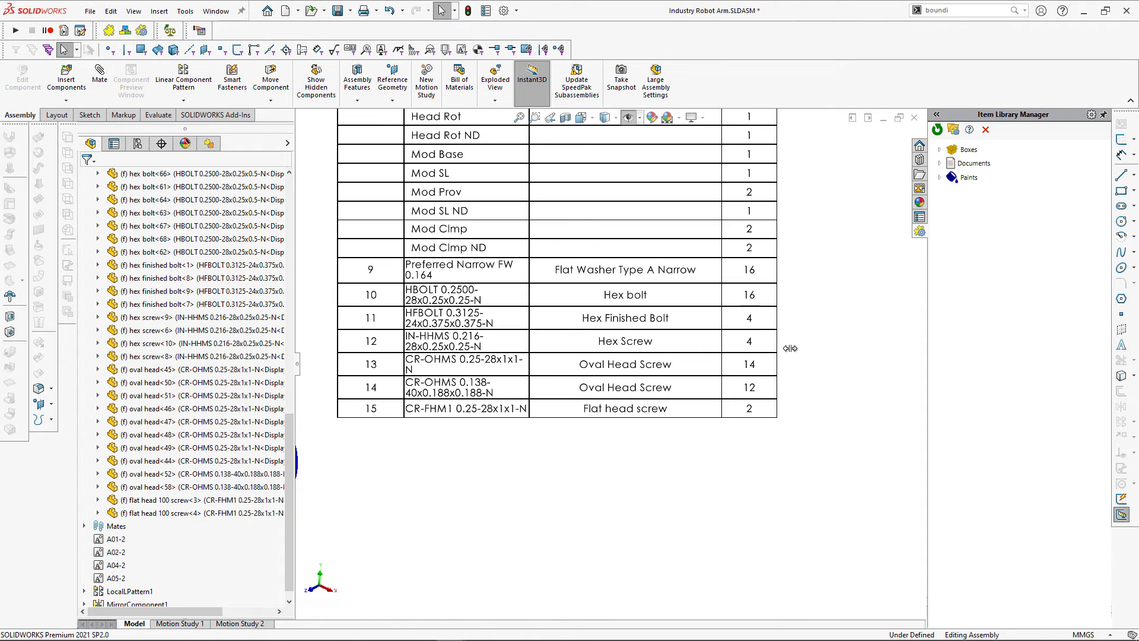
{"action": "scroll", "coordinate": [623, 365], "scroll_direction": "up", "scroll_amount": 2}
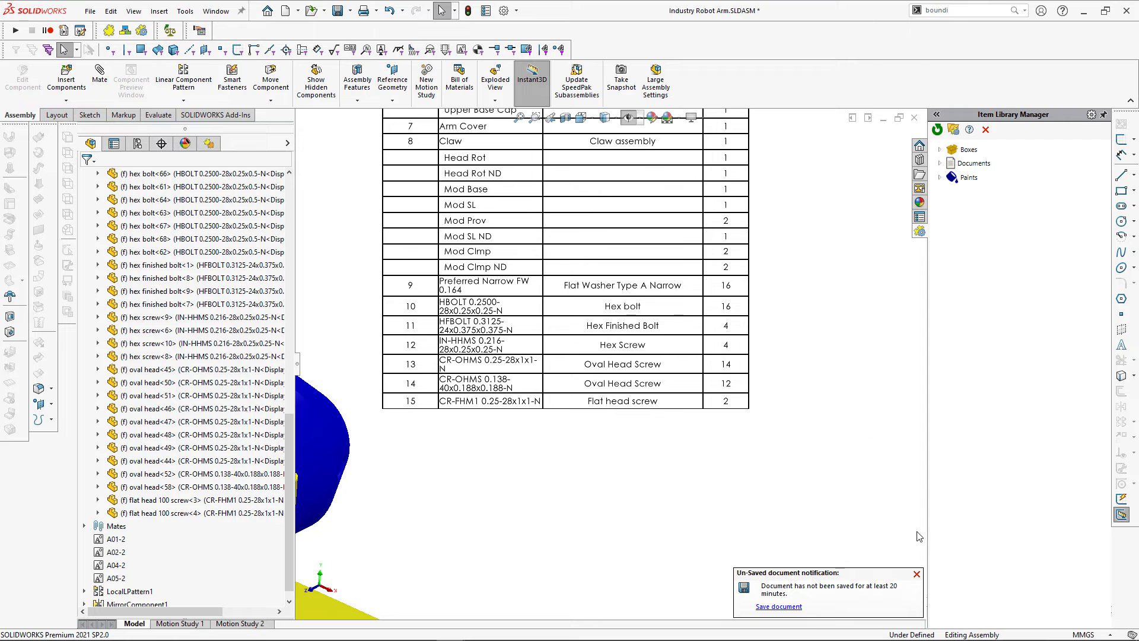
{"action": "left_click", "coordinate": [917, 575]}
{"action": "scroll", "coordinate": [756, 261], "scroll_direction": "up", "scroll_amount": 5}
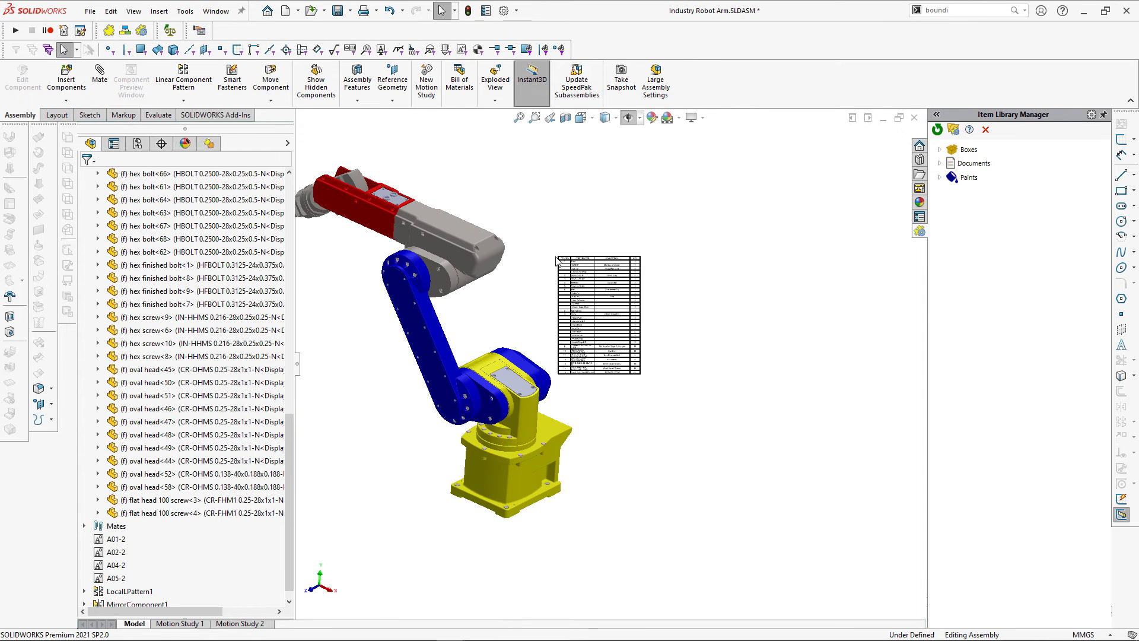
{"action": "left_click", "coordinate": [556, 253]}
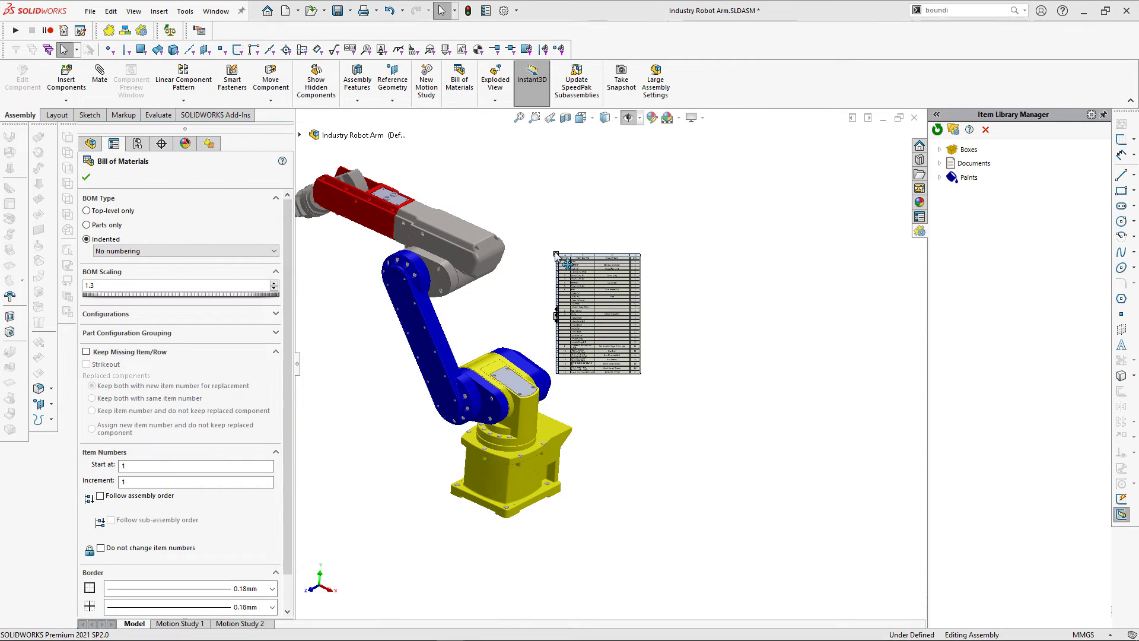
{"action": "key", "text": "Delete"}
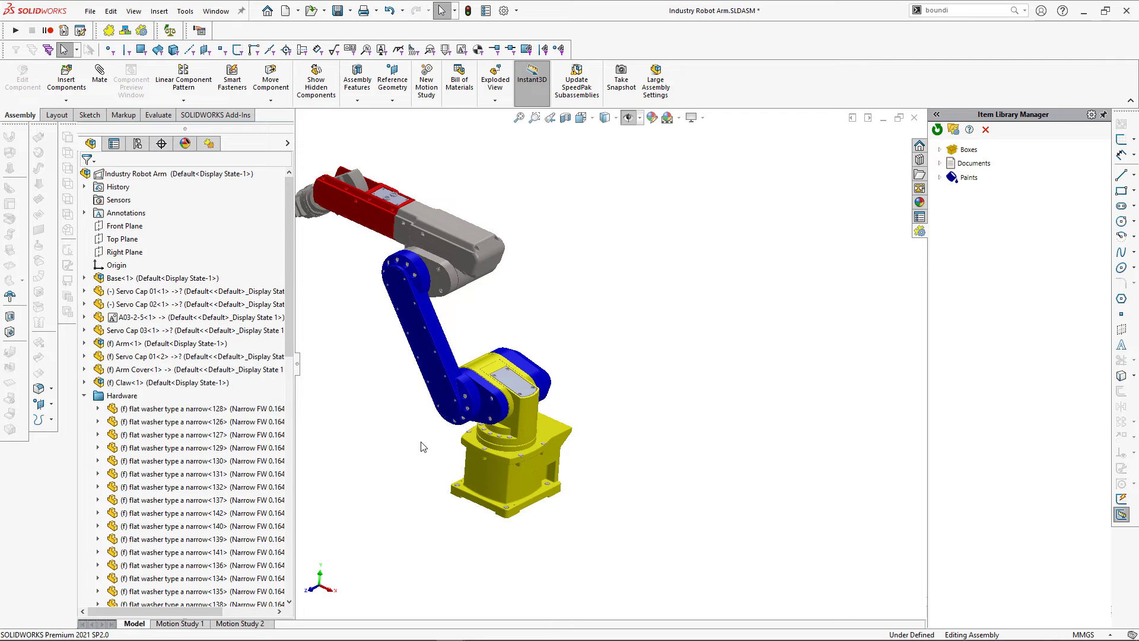
{"action": "scroll", "coordinate": [424, 443], "scroll_direction": "down", "scroll_amount": 5}
{"action": "scroll", "coordinate": [435, 390], "scroll_direction": "down", "scroll_amount": 3}
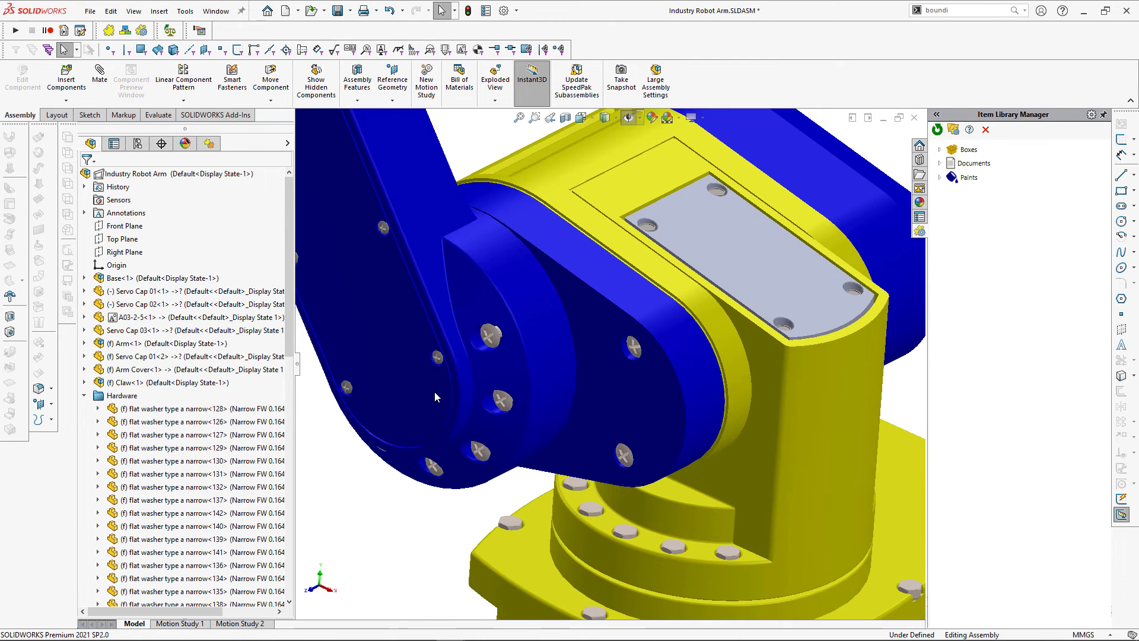
{"action": "scroll", "coordinate": [560, 412], "scroll_direction": "down", "scroll_amount": 2}
{"action": "middle_click_drag", "start_coordinate": [577, 379], "coordinate": [587, 368]}
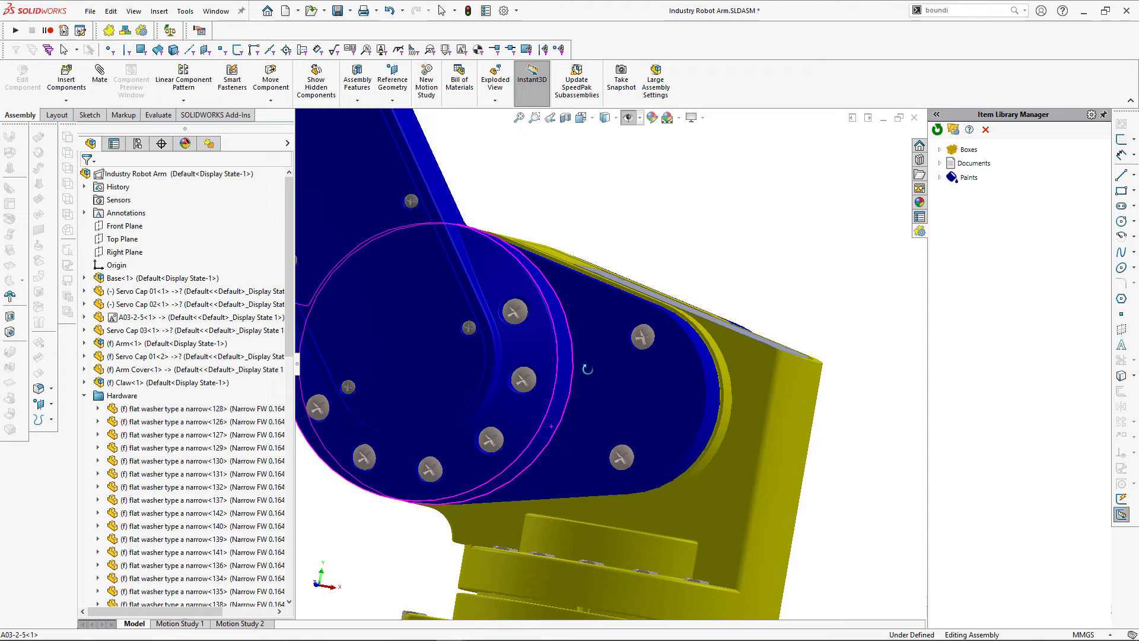
{"action": "left_click", "coordinate": [523, 380]}
{"action": "right_click", "coordinate": [523, 380]}
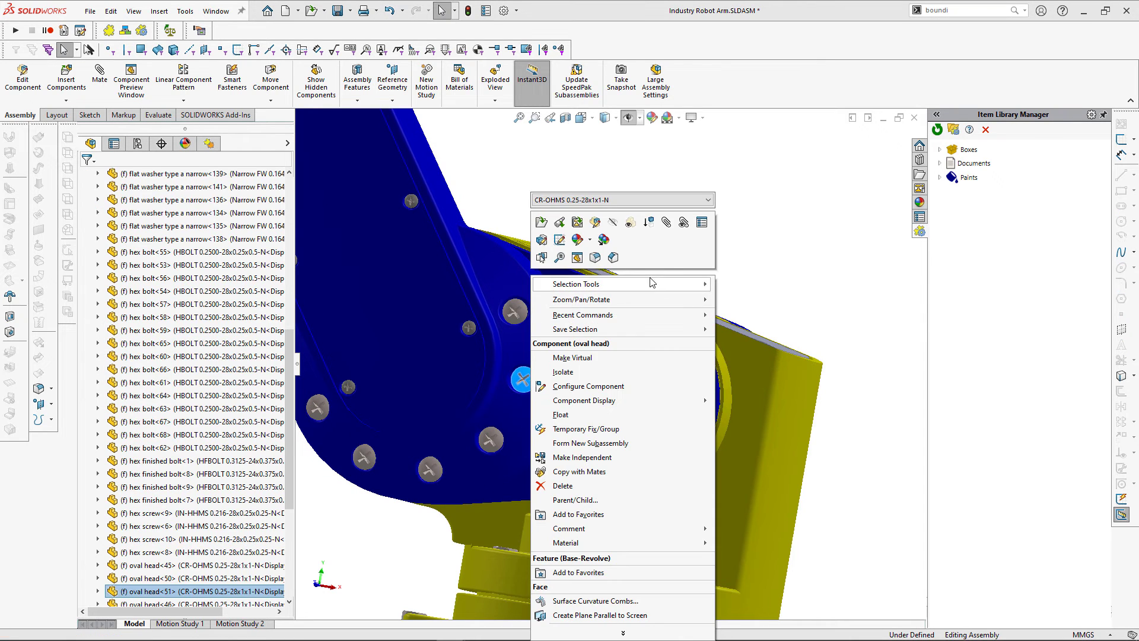
{"action": "right_click", "coordinate": [221, 592]}
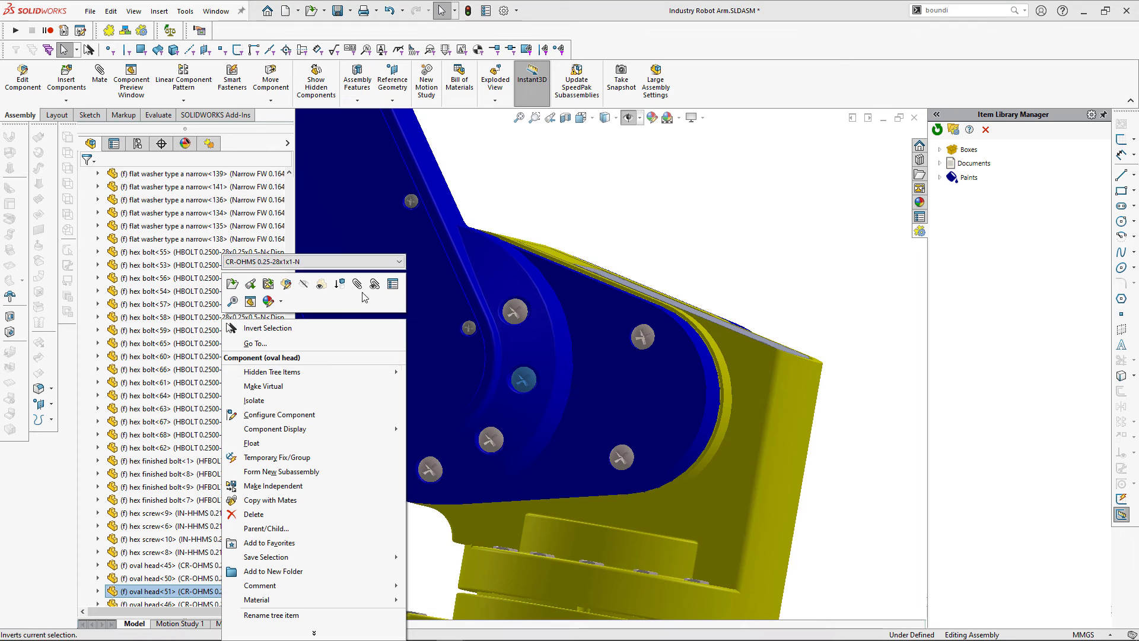
{"action": "left_click", "coordinate": [393, 284]}
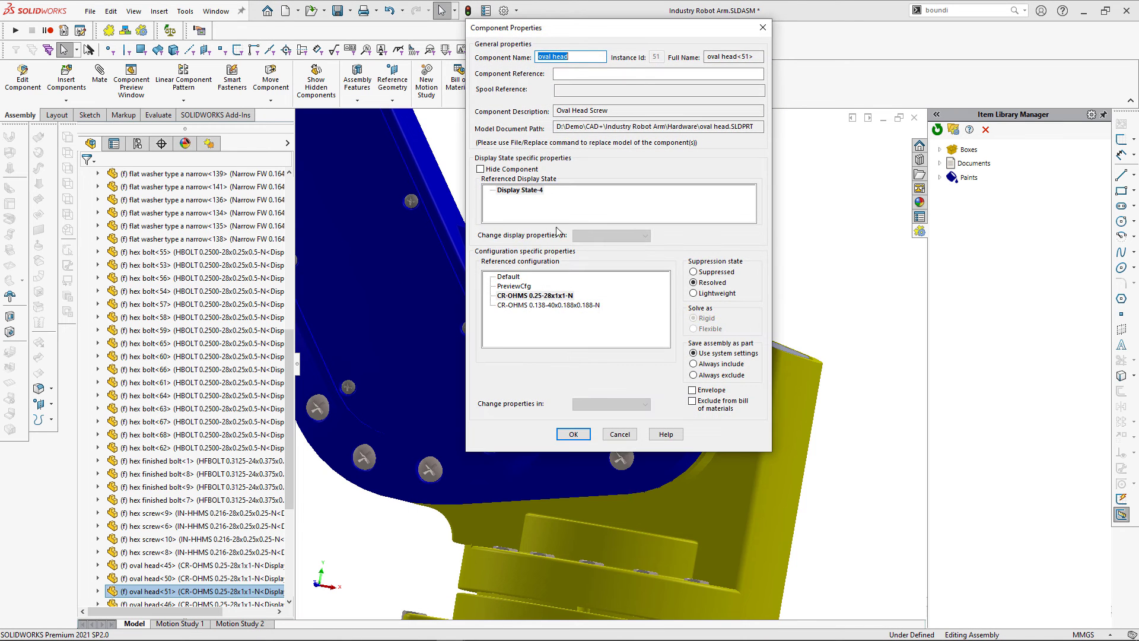
{"action": "left_click", "coordinate": [657, 129]}
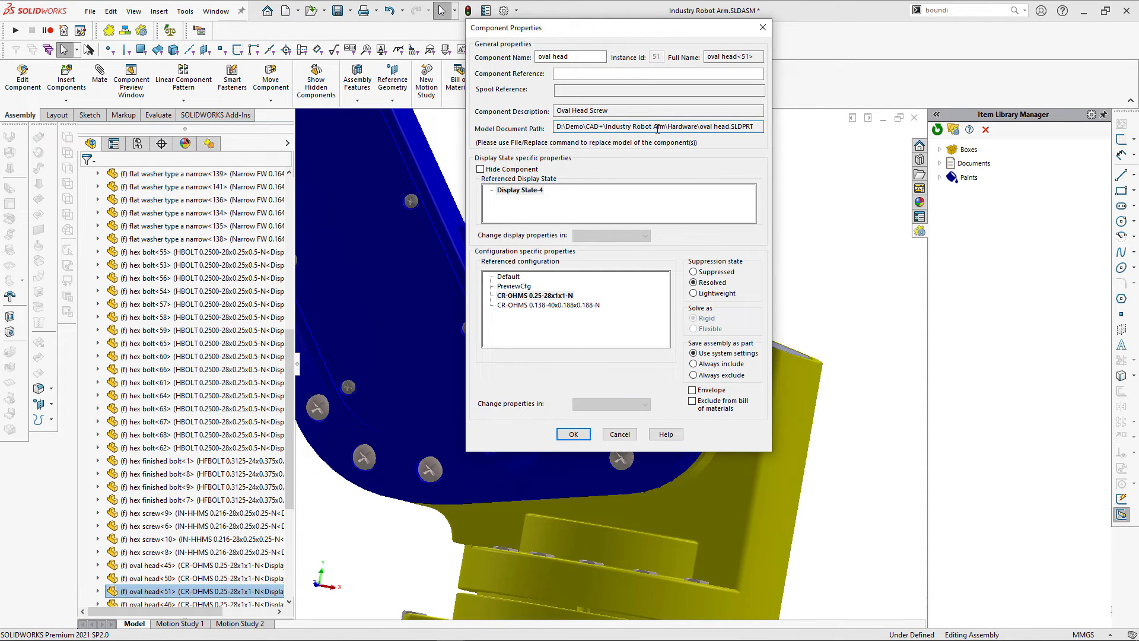
{"action": "left_click_drag", "start_coordinate": [753, 127], "coordinate": [494, 122]}
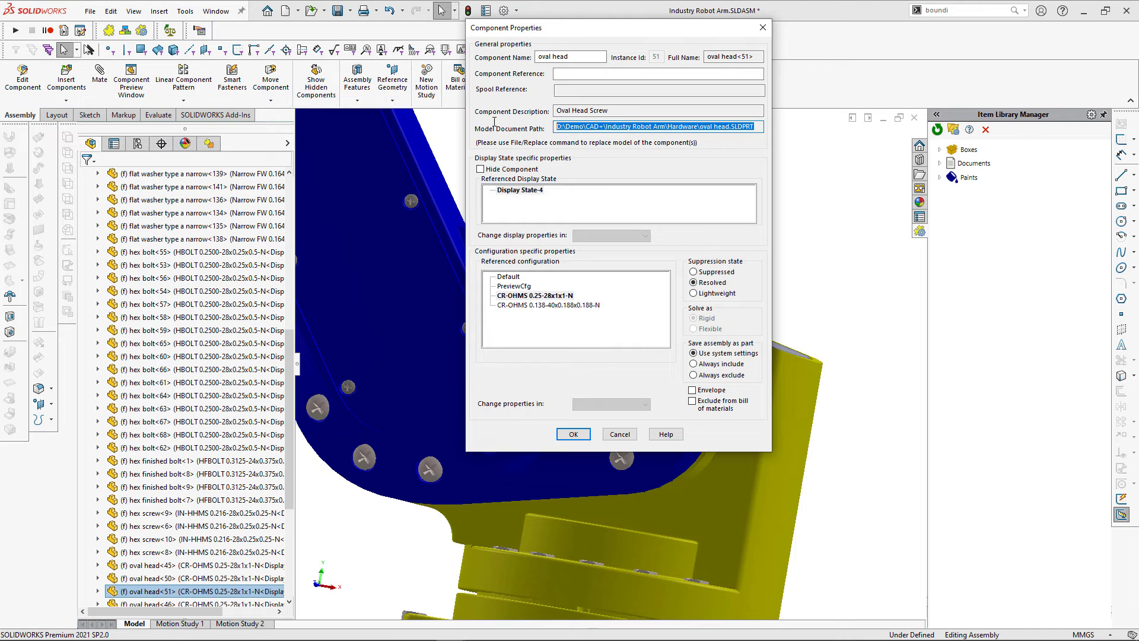
{"action": "left_click", "coordinate": [620, 435]}
{"action": "right_click", "coordinate": [532, 385]}
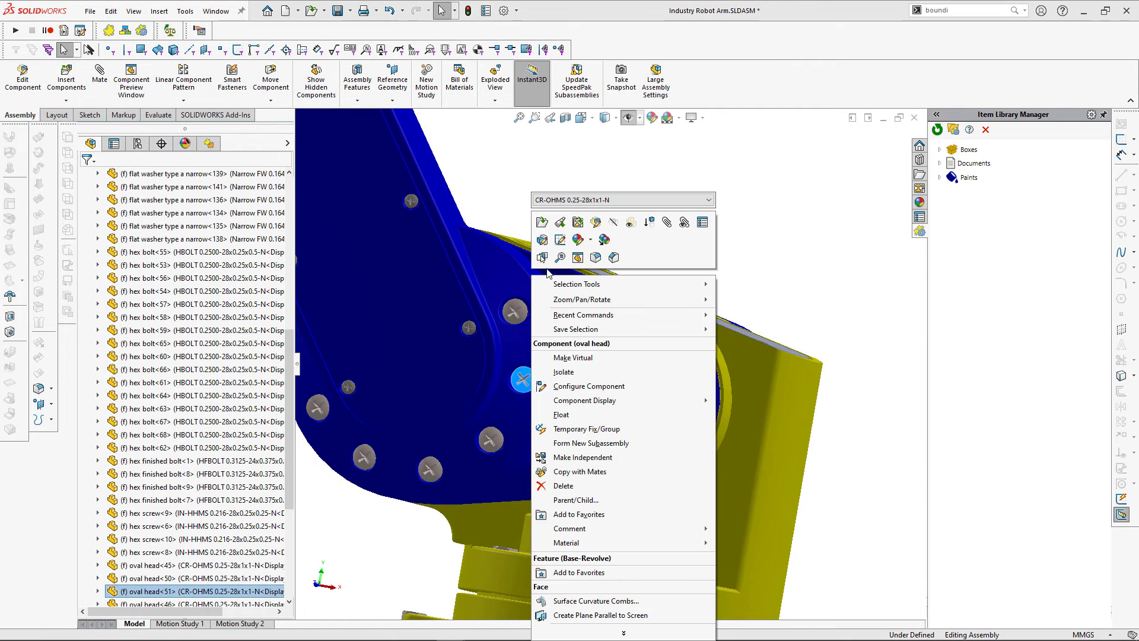
{"action": "left_click", "coordinate": [545, 225]}
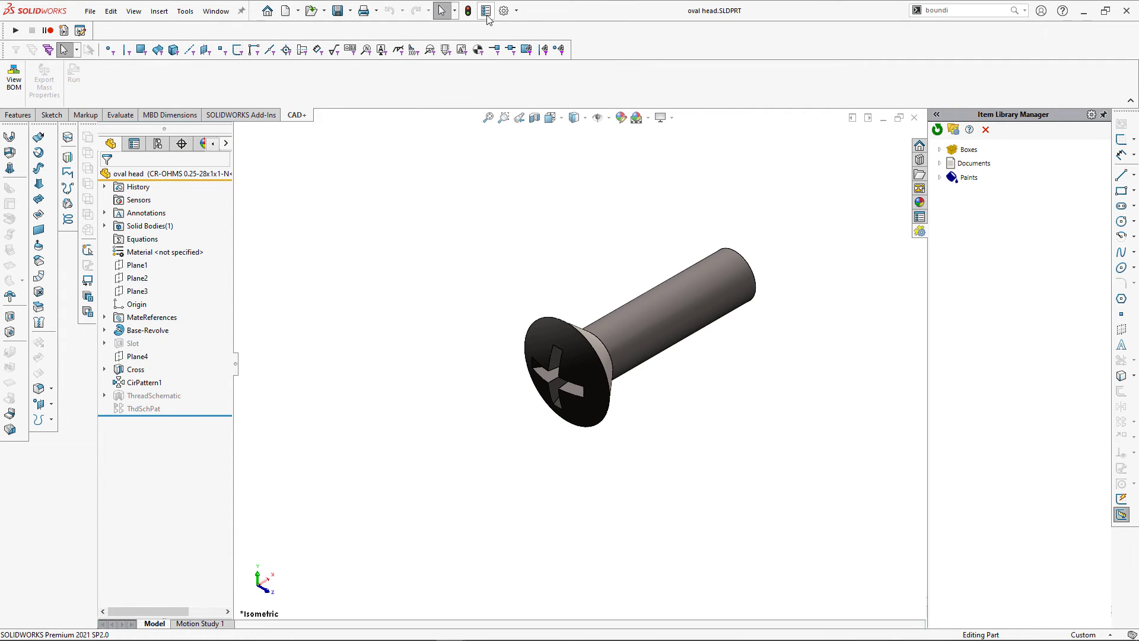
{"action": "left_click", "coordinate": [486, 11]}
{"action": "left_click", "coordinate": [405, 206]}
{"action": "left_click", "coordinate": [449, 206]}
{"action": "left_click", "coordinate": [532, 235]}
{"action": "left_click", "coordinate": [629, 284]}
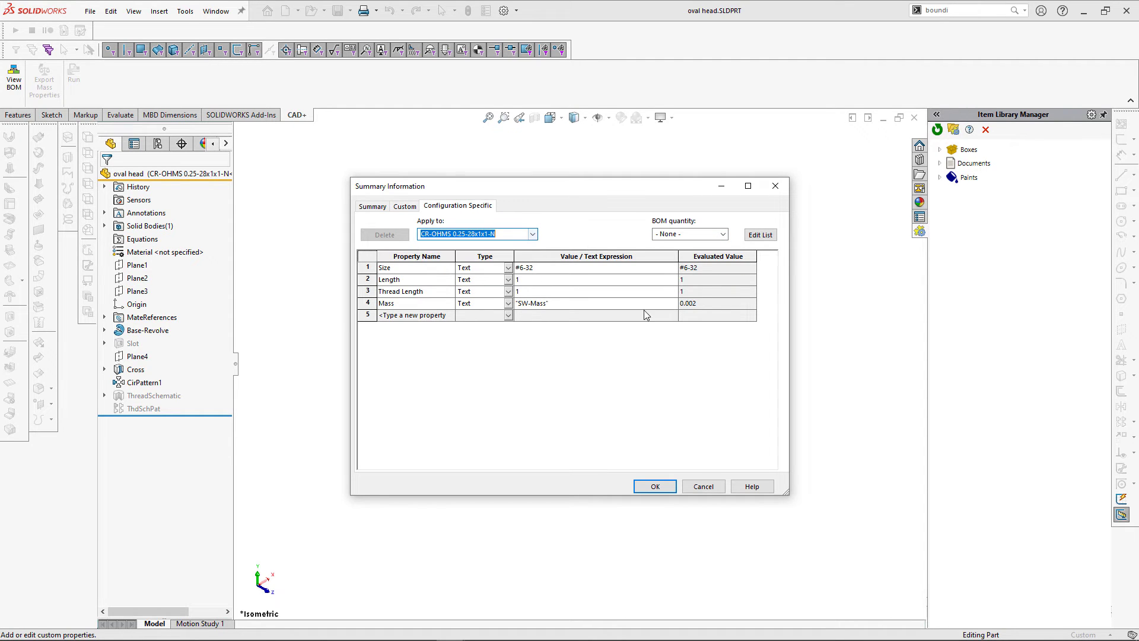
{"action": "left_click", "coordinate": [704, 486]}
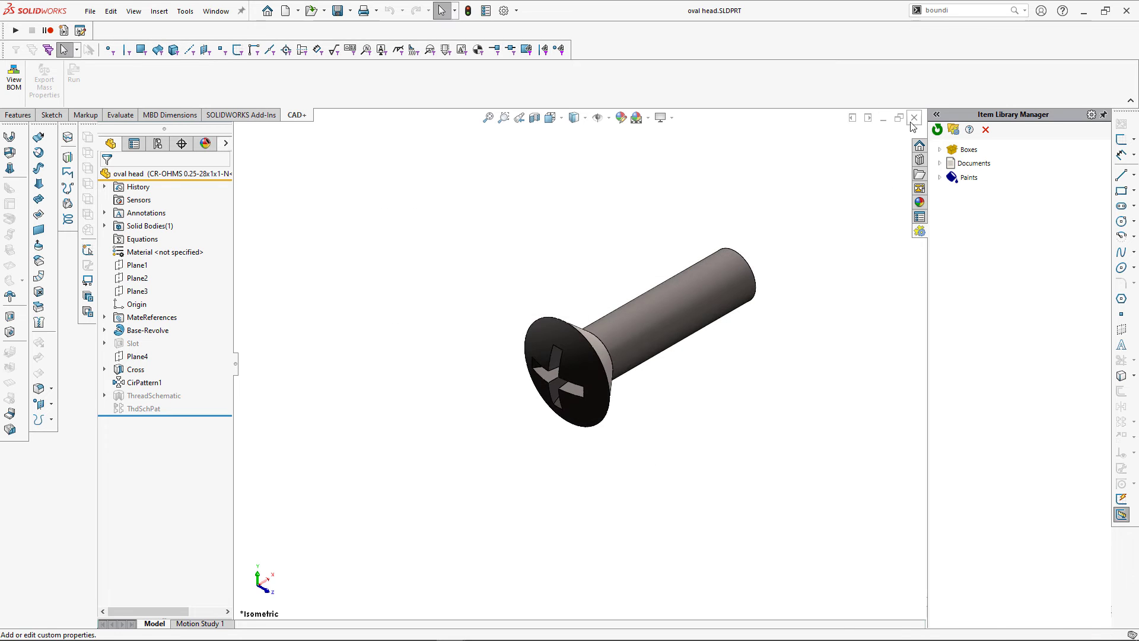
{"action": "left_click", "coordinate": [914, 118]}
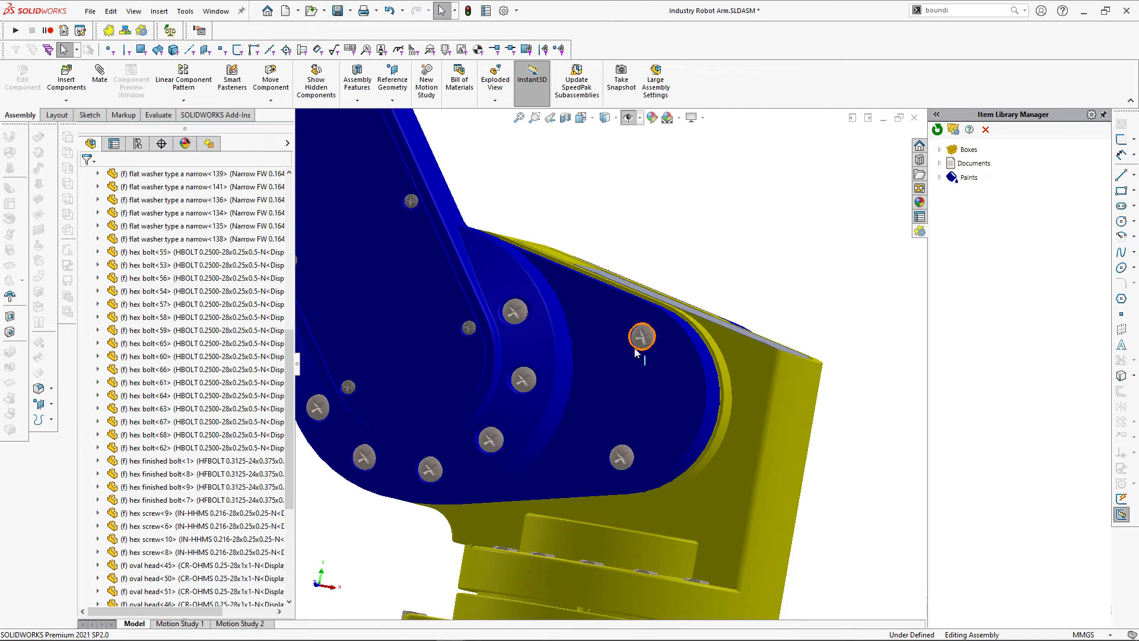
{"action": "scroll", "coordinate": [632, 352], "scroll_direction": "up", "scroll_amount": 5}
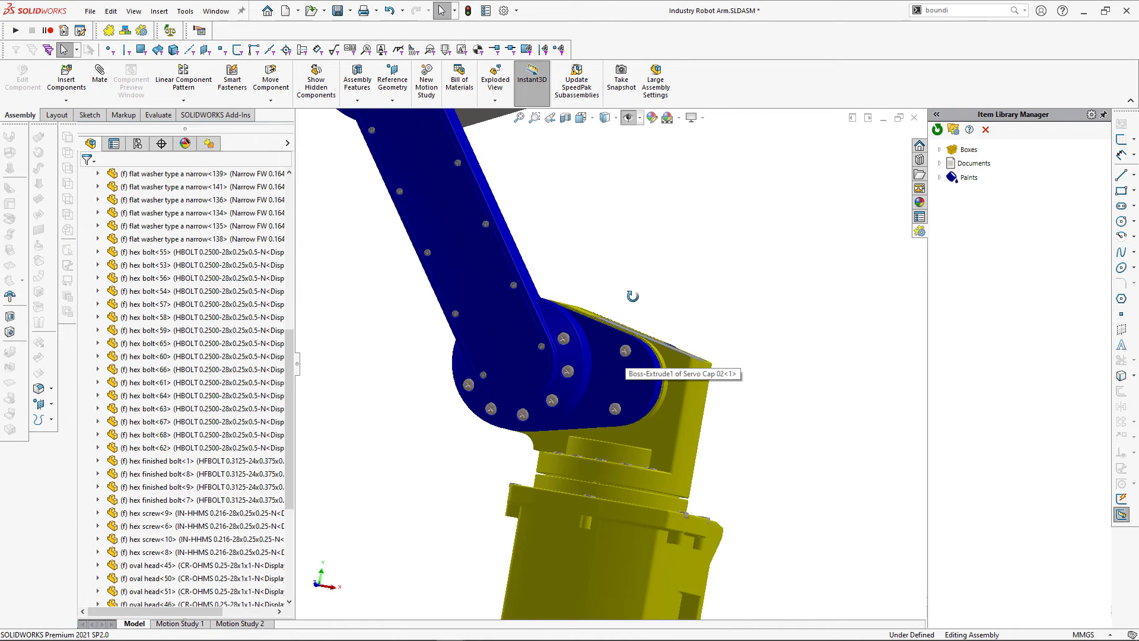
{"action": "middle_click_drag", "start_coordinate": [633, 295], "coordinate": [634, 306]}
Create and enter a new Hardware folder inside ItemsLibrary.
{"action": "left_click", "coordinate": [918, 175]}
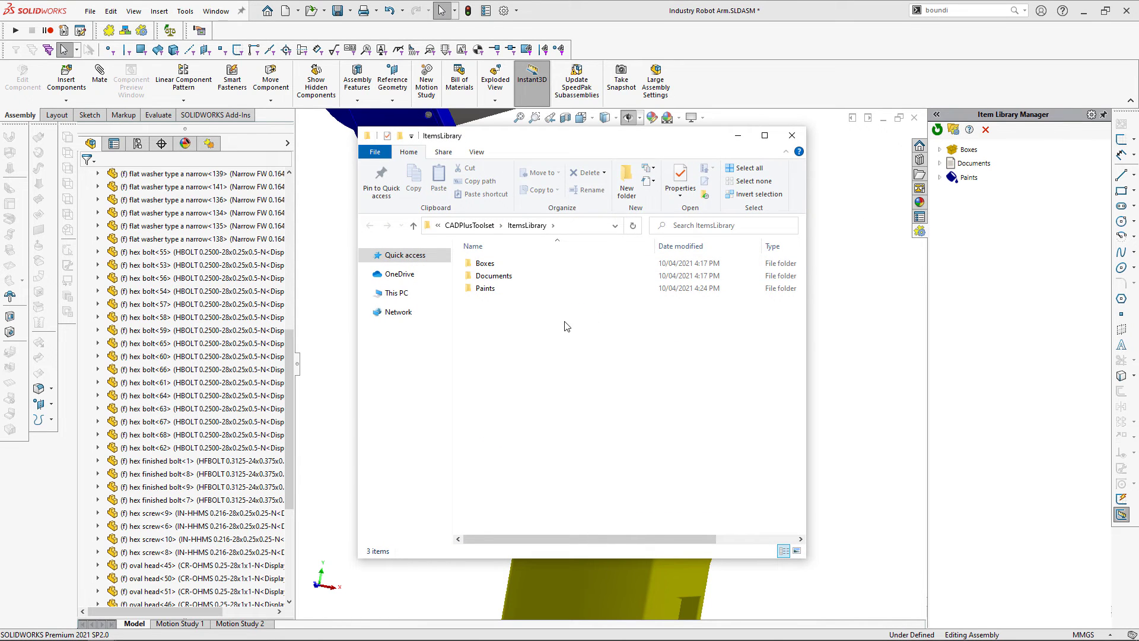
{"action": "right_click", "coordinate": [564, 326]}
{"action": "mouse_move", "coordinate": [677, 570]}
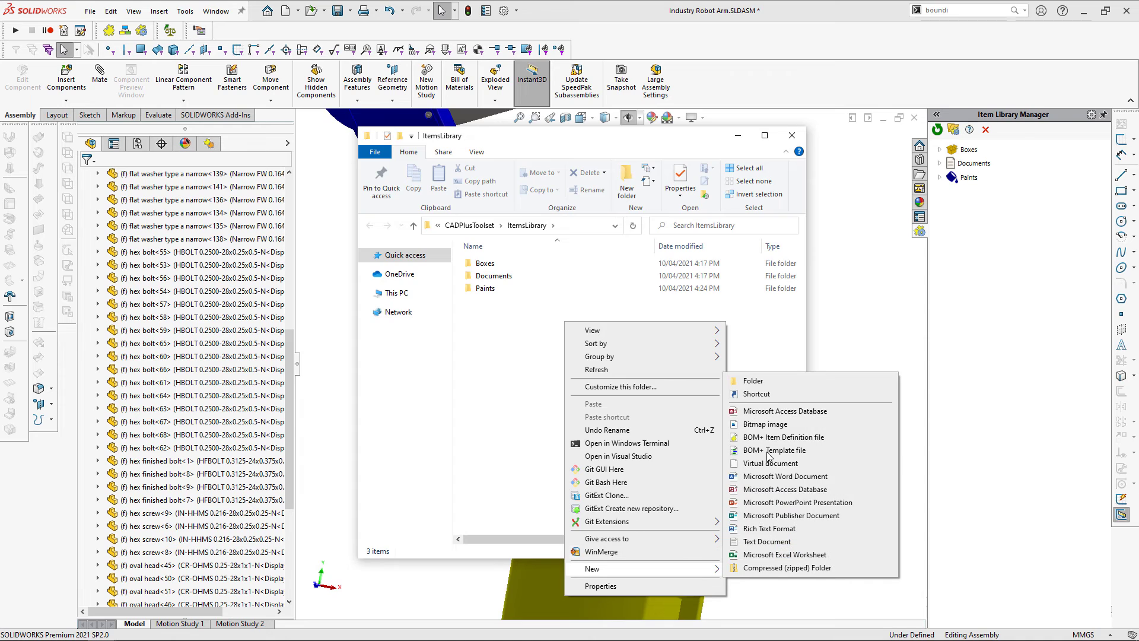
{"action": "left_click", "coordinate": [753, 380]}
{"action": "type", "text": "Hardware"}
{"action": "key", "text": "Return"}
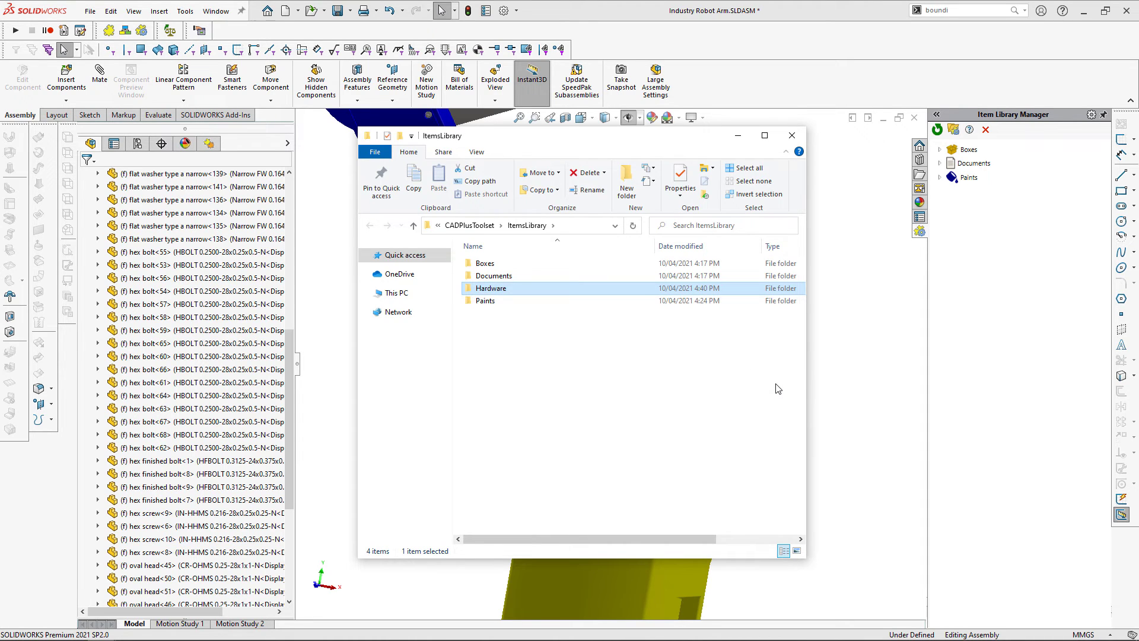
{"action": "key", "text": "Return"}
Create and enter a Screws folder inside Hardware.
{"action": "right_click", "coordinate": [612, 329]}
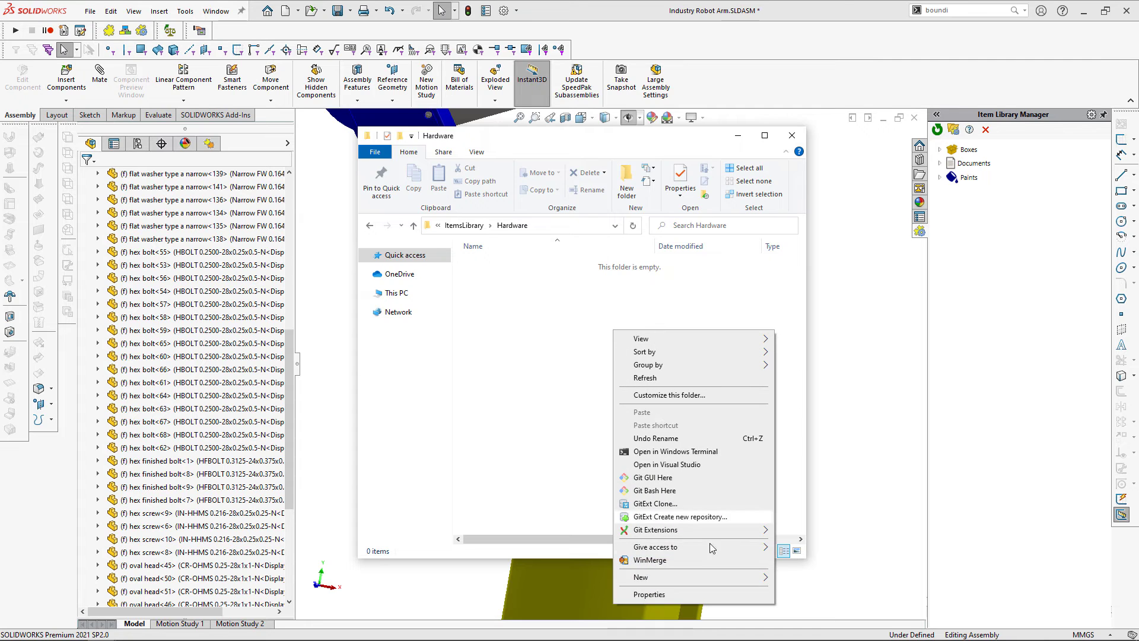
{"action": "mouse_move", "coordinate": [712, 576]}
{"action": "left_click", "coordinate": [810, 391]}
{"action": "type", "text": "Screws"}
{"action": "key", "text": "Return"}
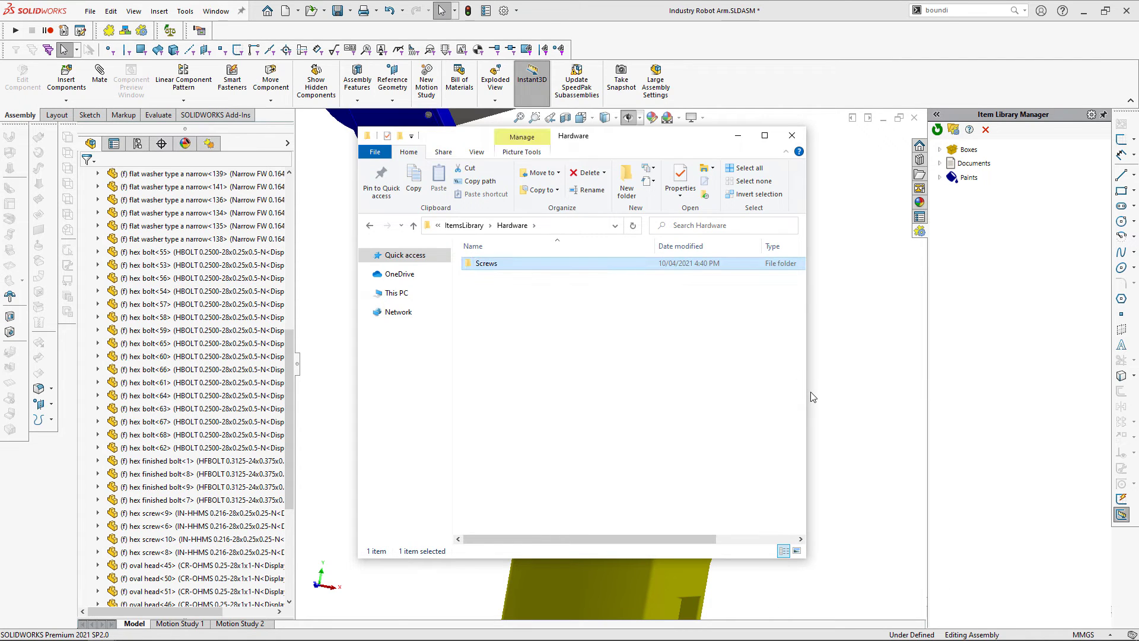
{"action": "key", "text": "Return"}
Create a new BOM+ item definition file named 'oval head' in Screws.
{"action": "right_click", "coordinate": [541, 313]}
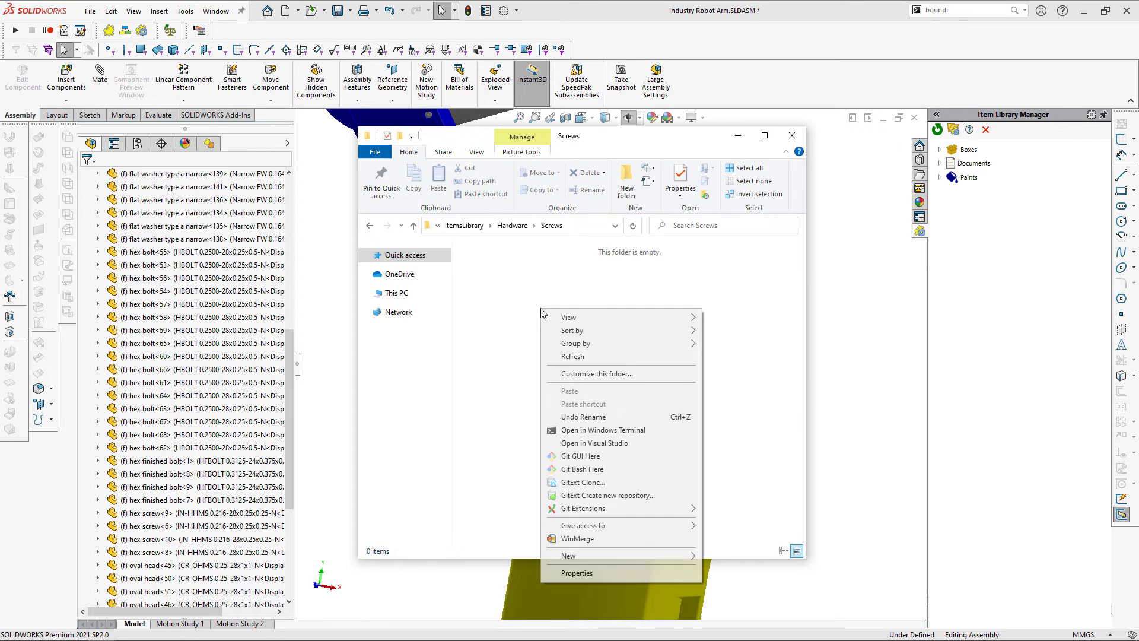
{"action": "mouse_move", "coordinate": [647, 555]}
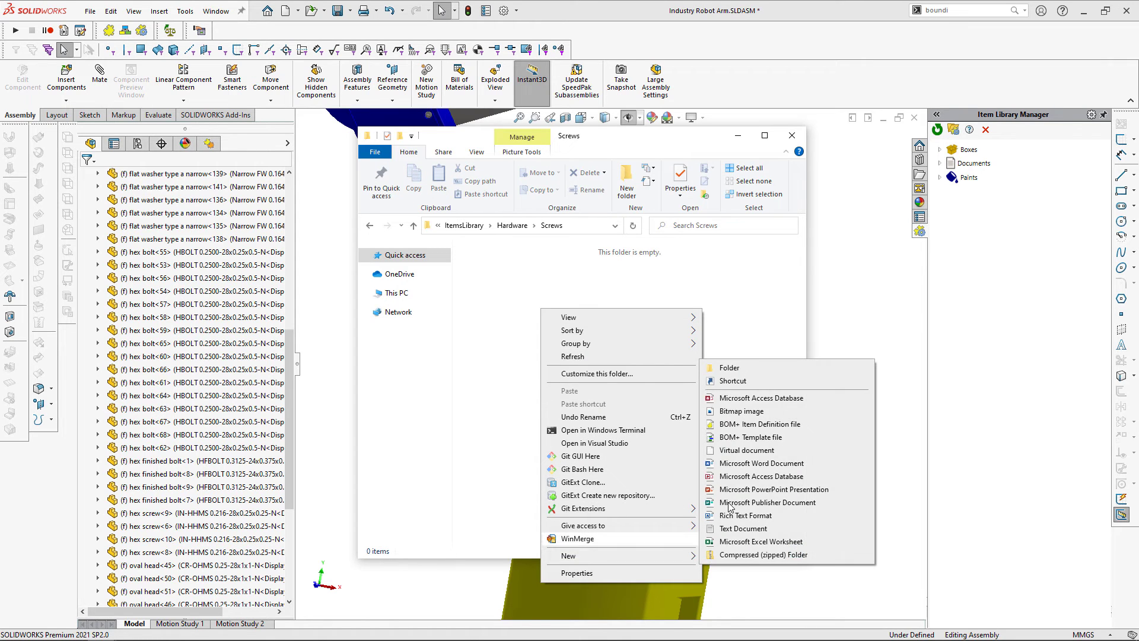
{"action": "left_click", "coordinate": [761, 423]}
{"action": "type", "text": "oval head.bpid"}
{"action": "key", "text": "Return"}
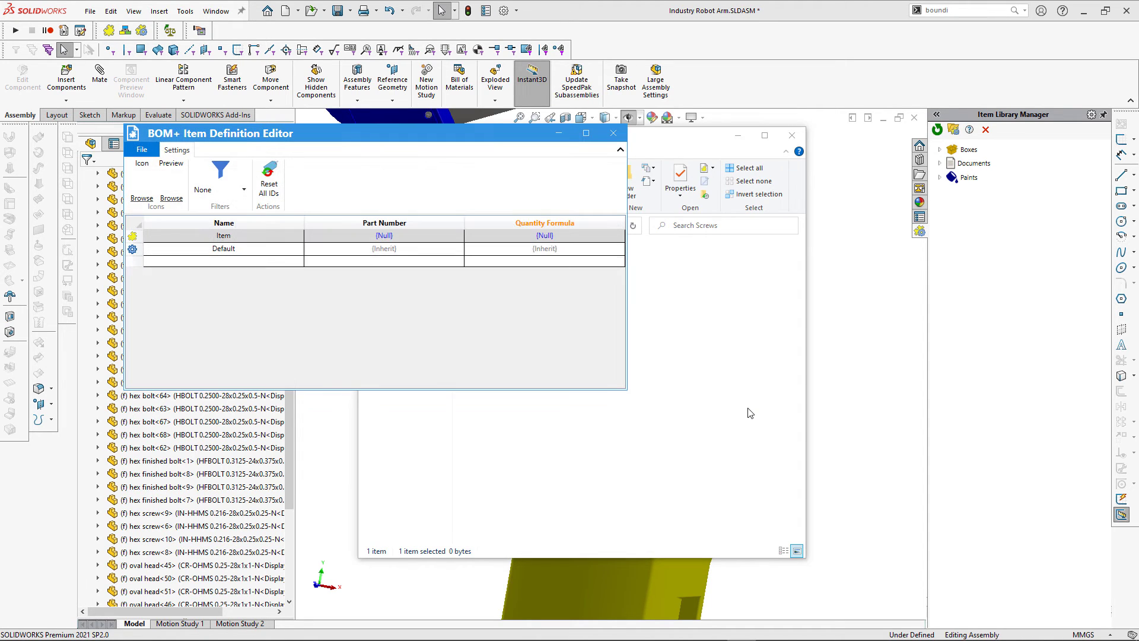
Import the oval head part's data from its pasted file path and remove the item icon.
{"action": "left_click", "coordinate": [144, 151]}
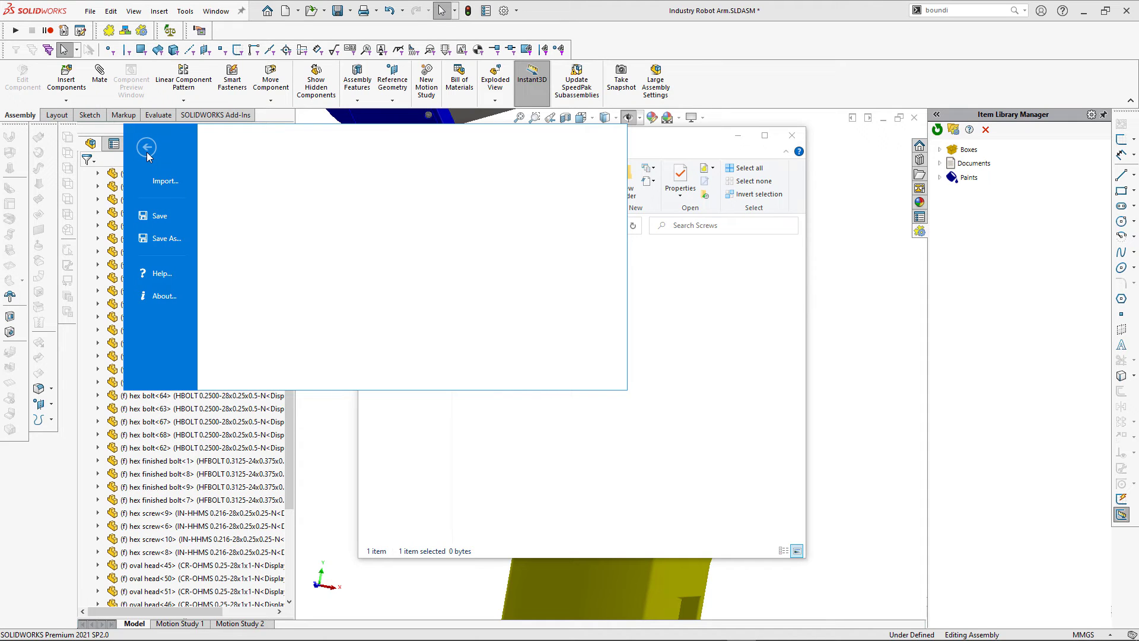
{"action": "left_click", "coordinate": [160, 181]}
{"action": "key", "text": "ctrl+v"}
{"action": "left_click", "coordinate": [591, 424]}
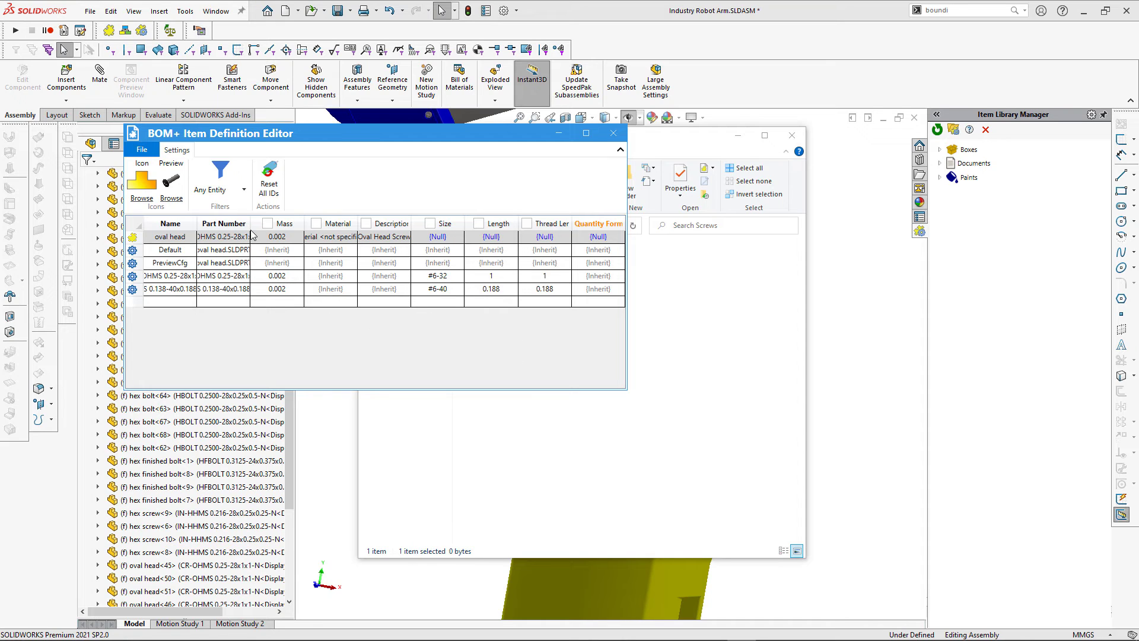
{"action": "right_click", "coordinate": [146, 187]}
{"action": "left_click", "coordinate": [157, 190]}
Set the selection filter to Circular Face and delete the Default and PreviewCfg configurations.
{"action": "left_click", "coordinate": [244, 191]}
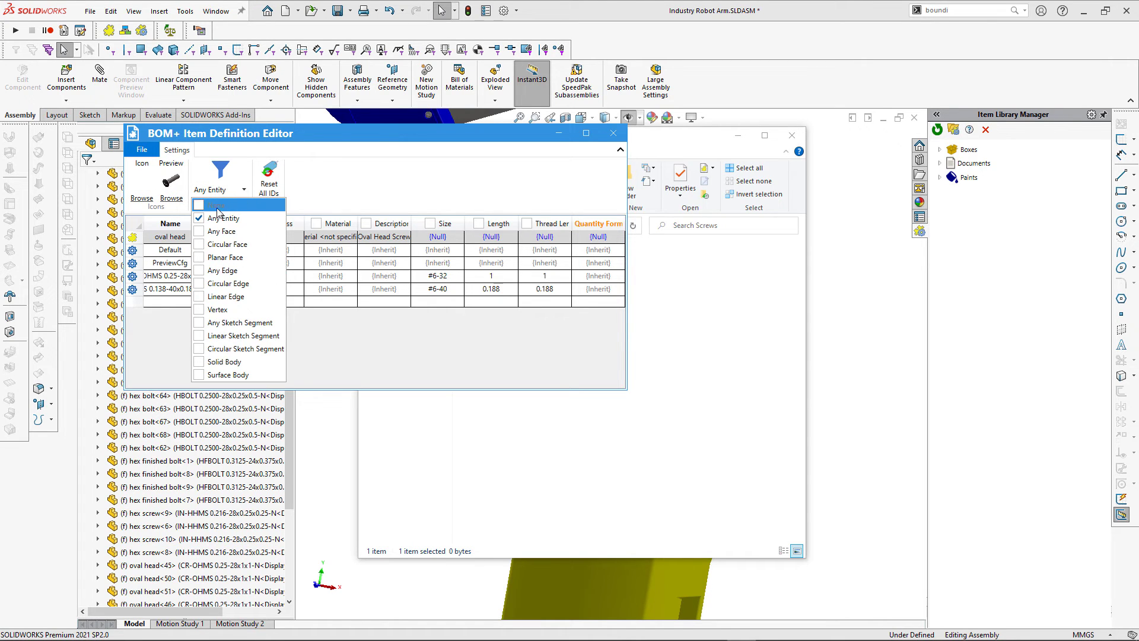
{"action": "left_click", "coordinate": [203, 208]}
{"action": "left_click", "coordinate": [361, 348]}
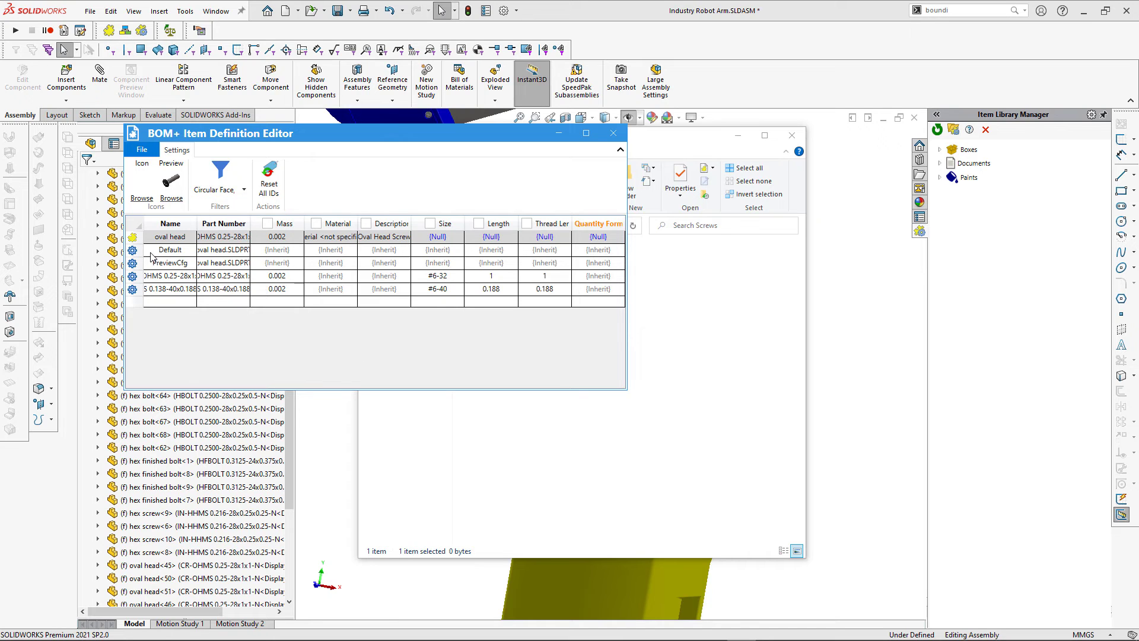
{"action": "left_click_drag", "start_coordinate": [152, 257], "coordinate": [154, 270]}
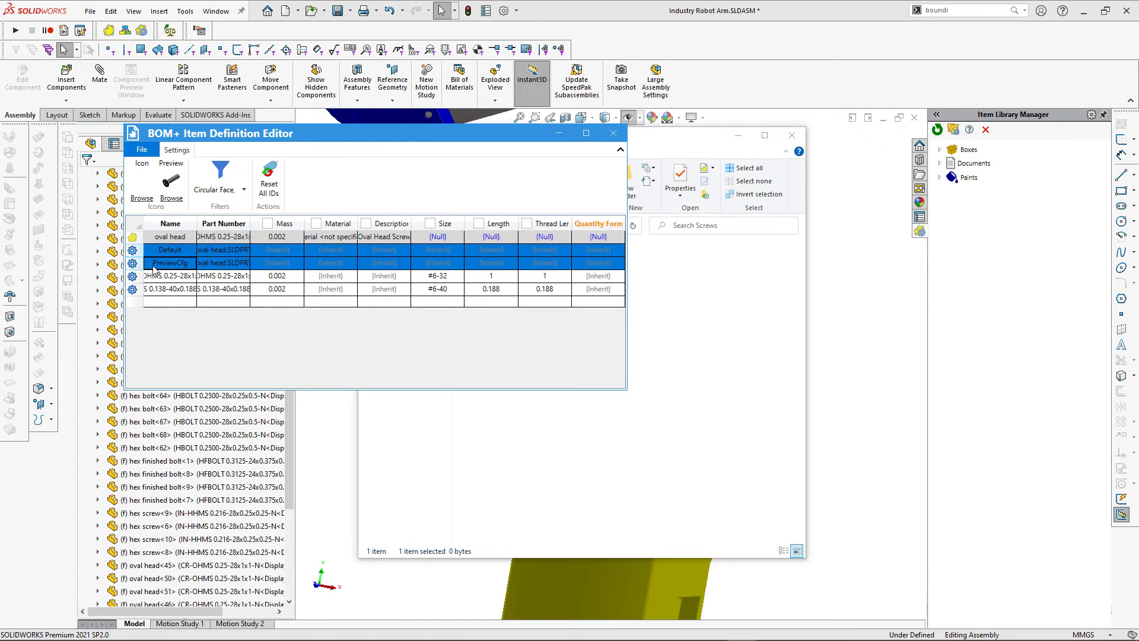
{"action": "key", "text": "Delete"}
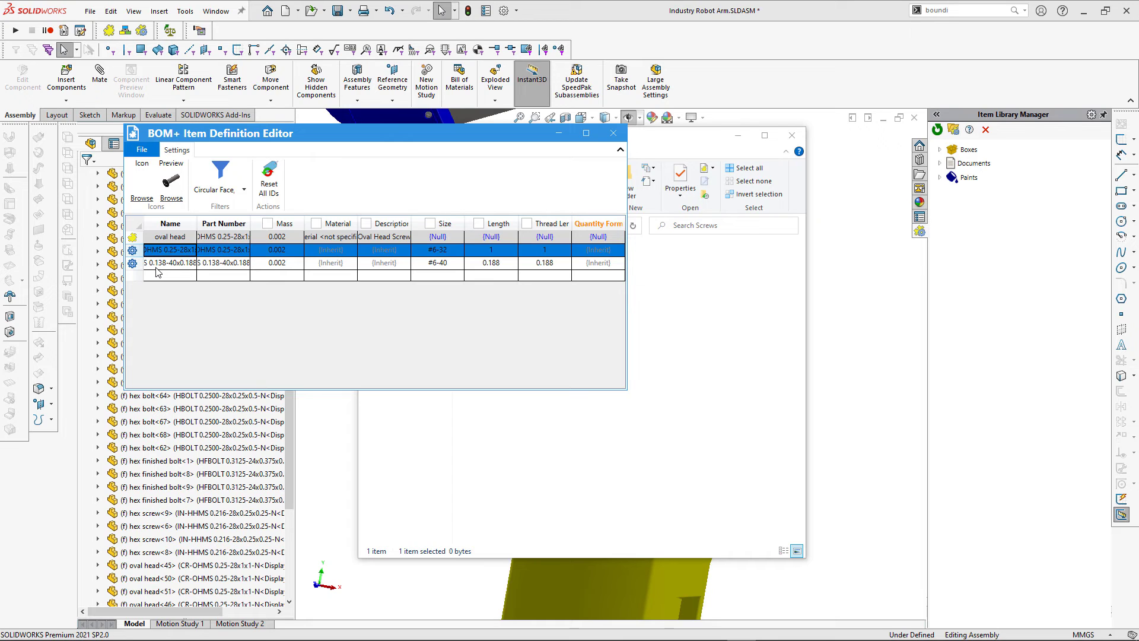
Save and close the oval head definition, then copy icon.png from Hardware into Screws.
{"action": "left_click", "coordinate": [141, 149]}
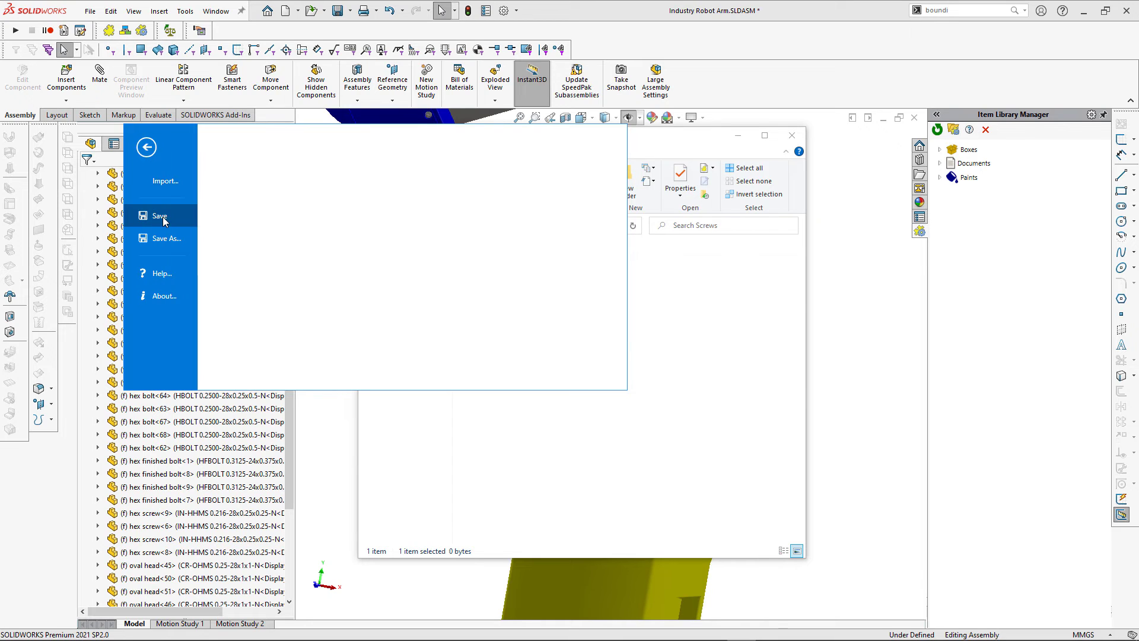
{"action": "left_click", "coordinate": [162, 217]}
{"action": "left_click", "coordinate": [614, 134]}
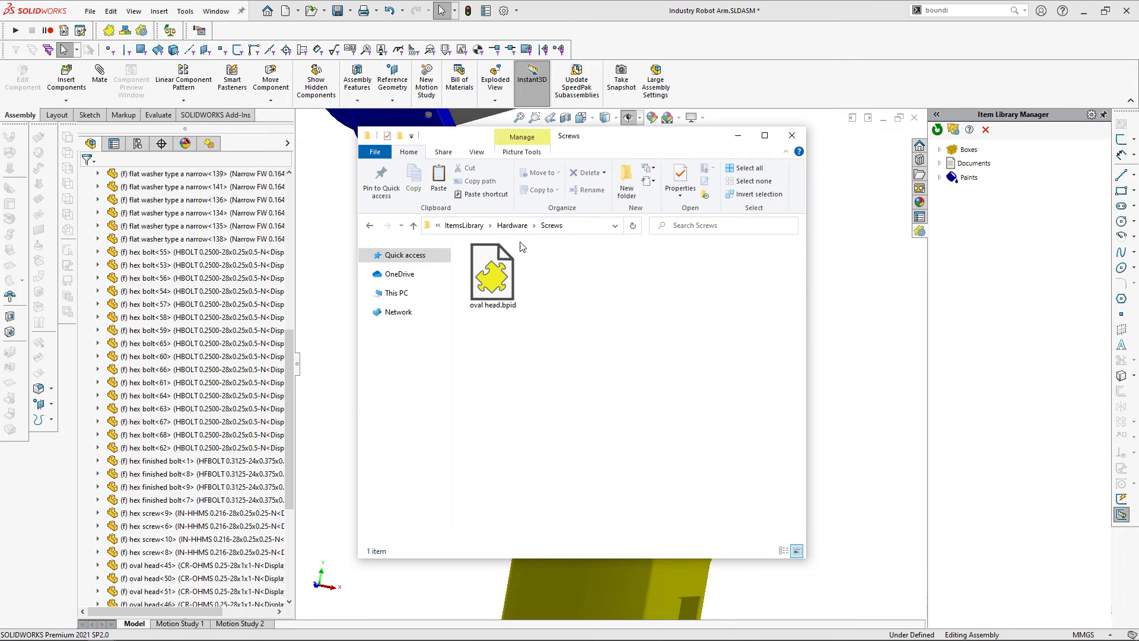
{"action": "left_click", "coordinate": [513, 226]}
{"action": "key", "text": "Down"}
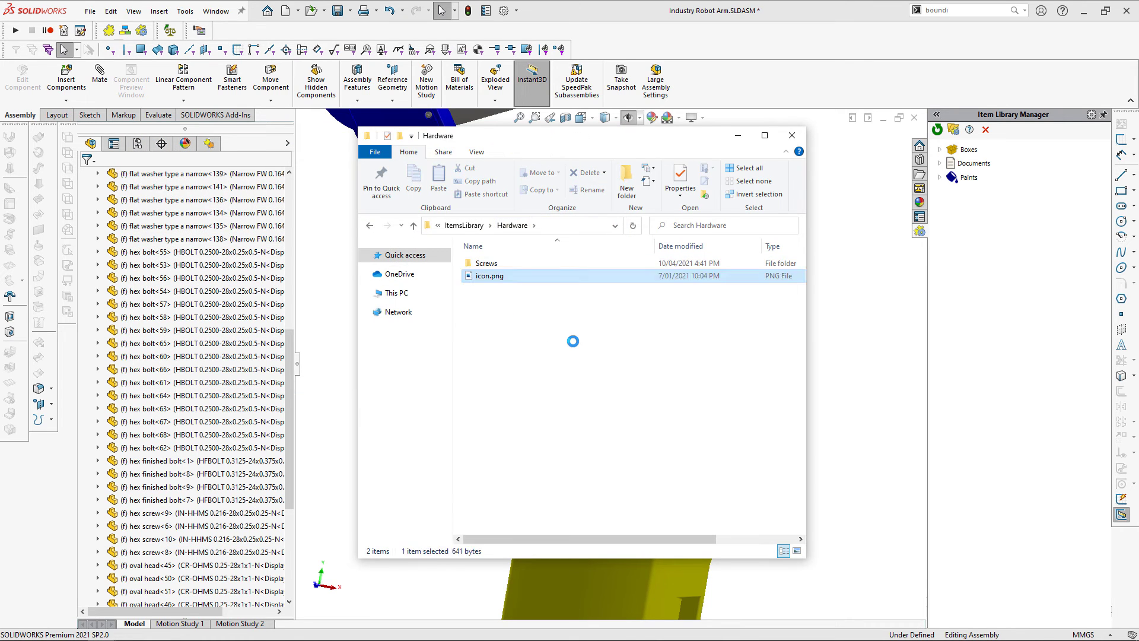
{"action": "key", "text": "Left"}
{"action": "key", "text": "Return"}
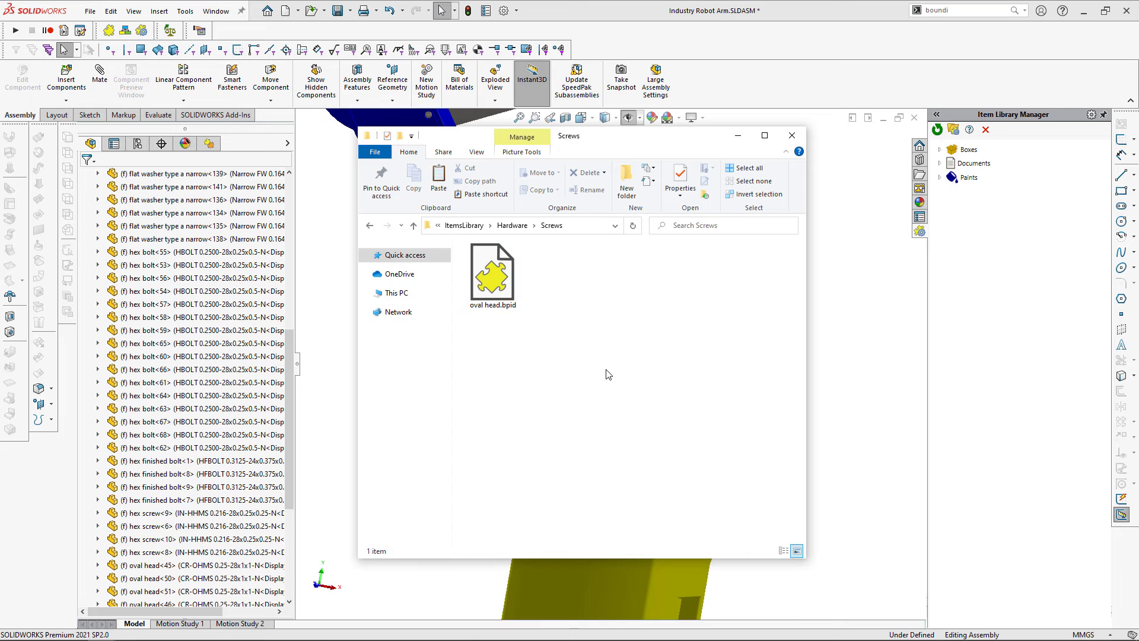
{"action": "key", "text": "ctrl+v"}
{"action": "left_click", "coordinate": [608, 374]}
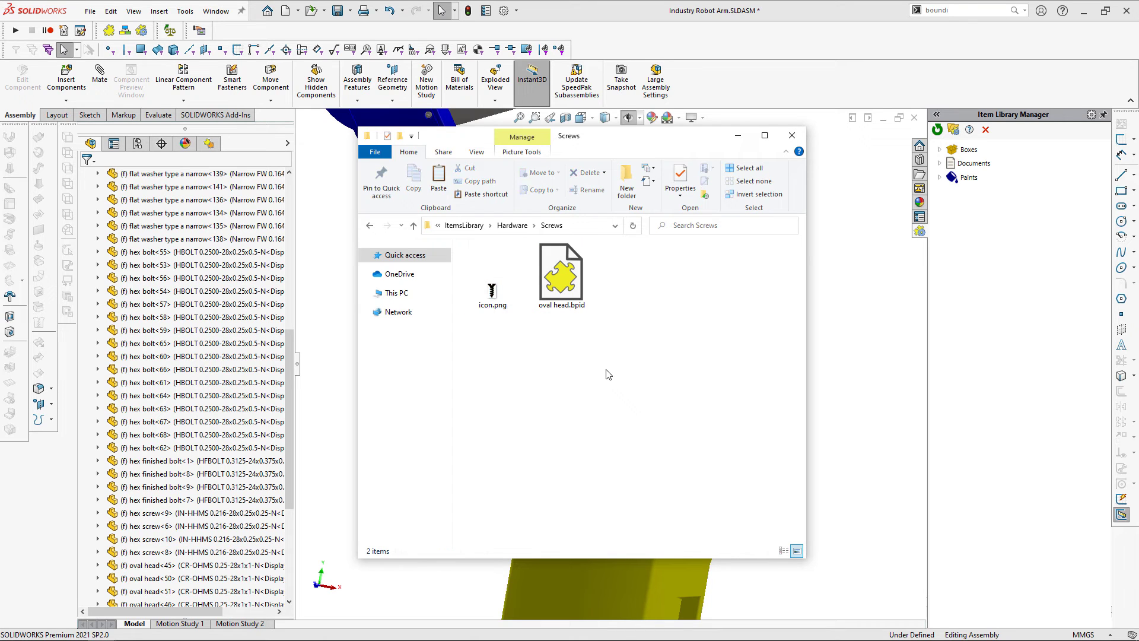
Update the Item Library Manager and expand Hardware > Screws to show oval head.
{"action": "left_click", "coordinate": [960, 277]}
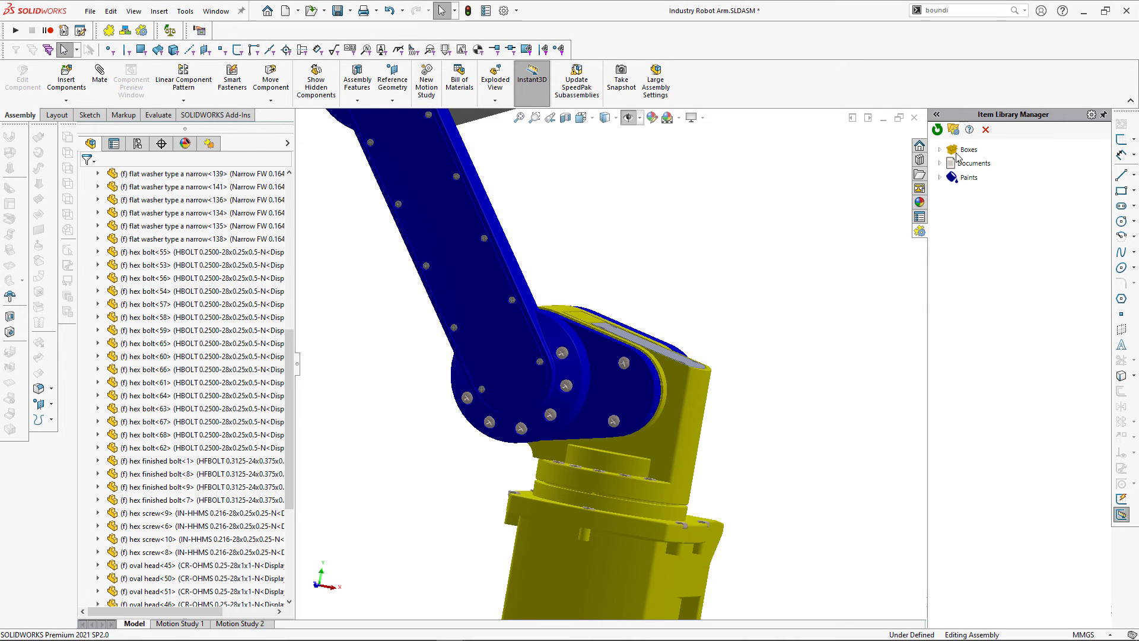
{"action": "left_click", "coordinate": [939, 131]}
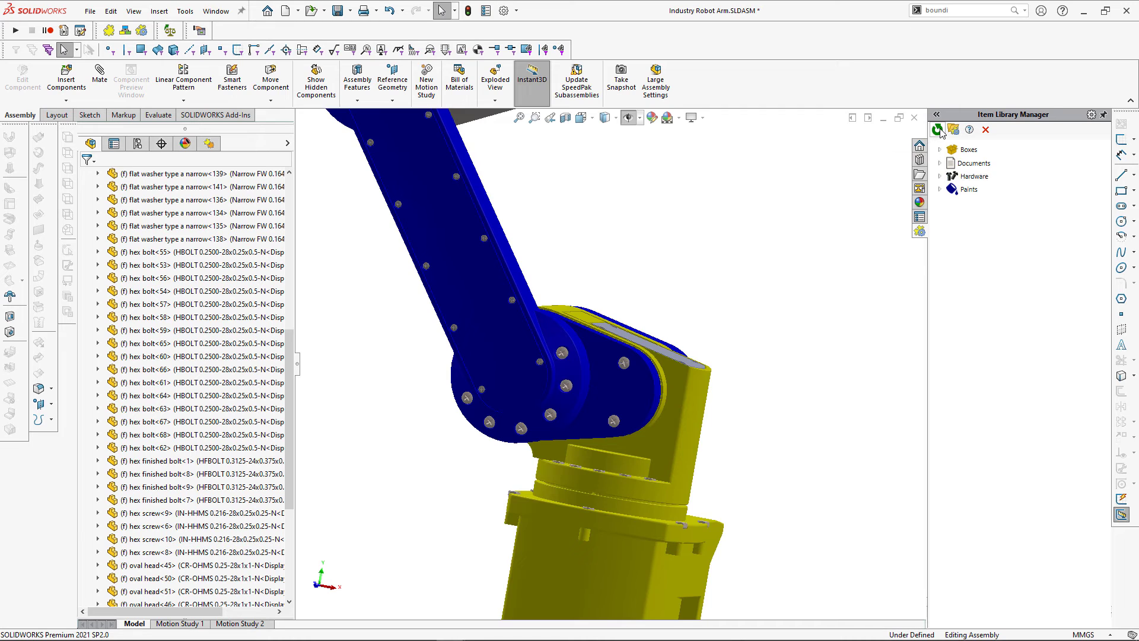
{"action": "left_click", "coordinate": [940, 177]}
{"action": "left_click", "coordinate": [950, 190]}
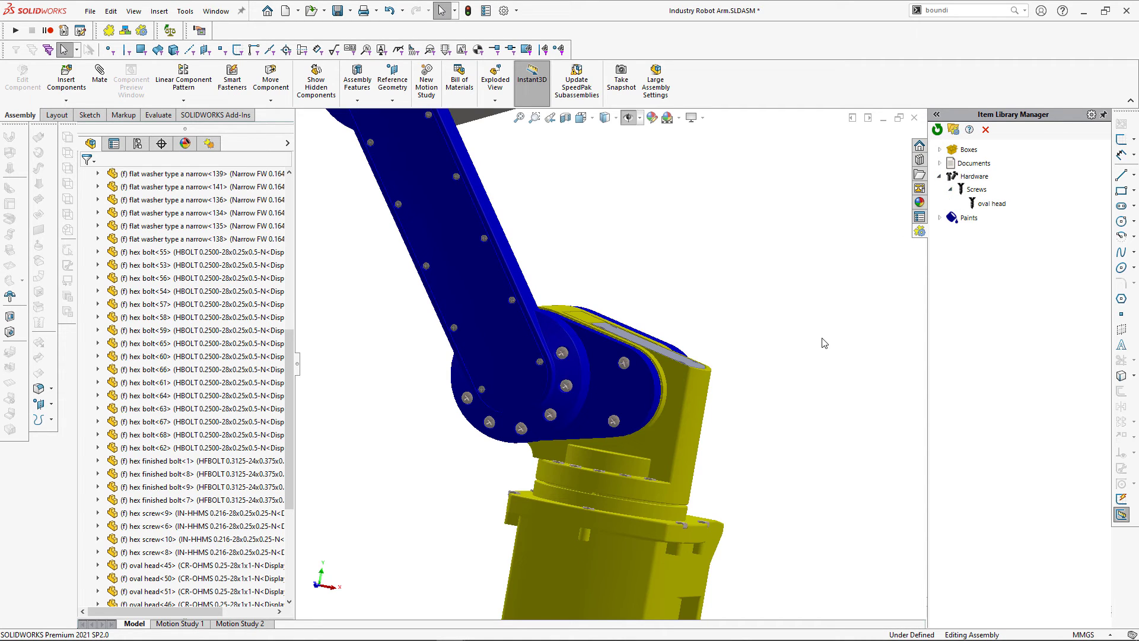
Suppress the assembly's Hardware folder of screws.
{"action": "scroll", "coordinate": [278, 379], "scroll_direction": "up", "scroll_amount": 8}
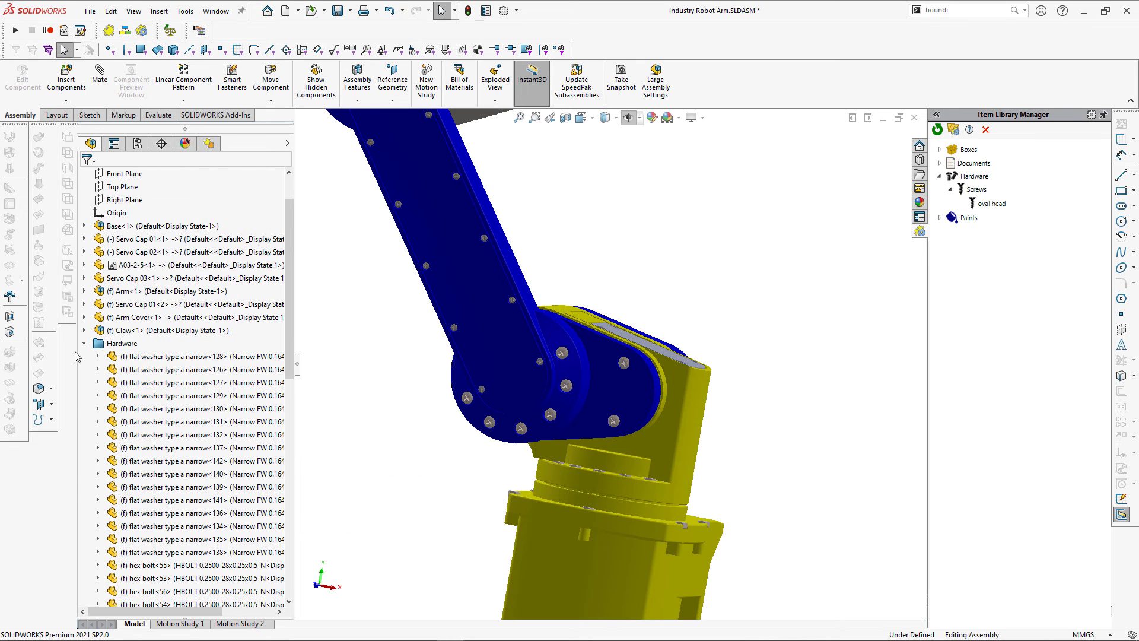
{"action": "left_click", "coordinate": [83, 343]}
{"action": "right_click", "coordinate": [115, 396]}
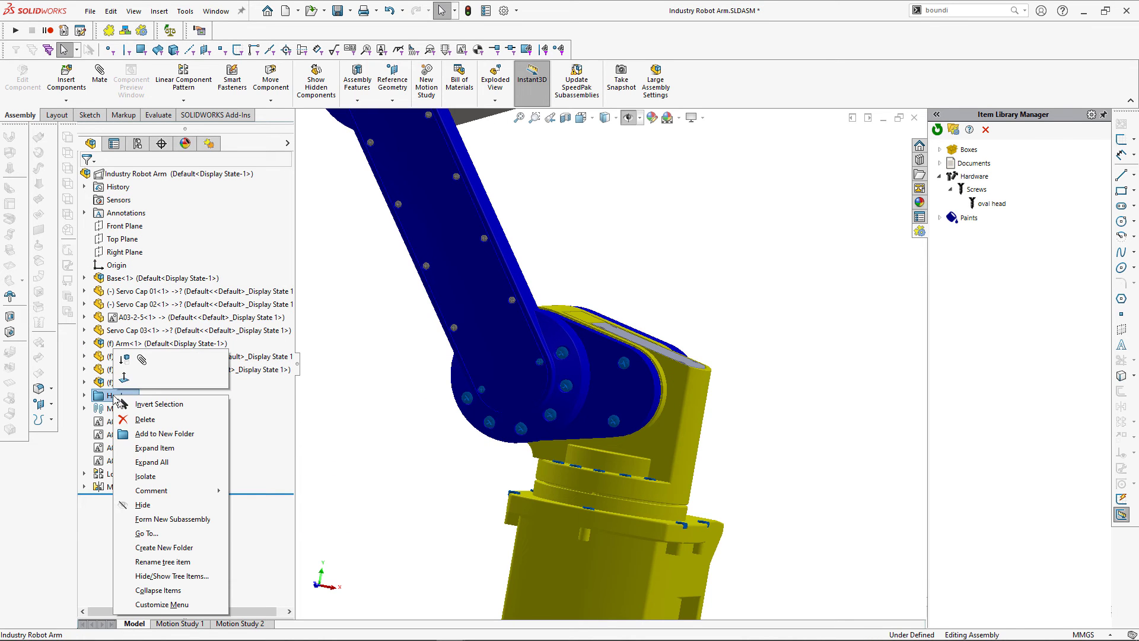
{"action": "left_click", "coordinate": [129, 363]}
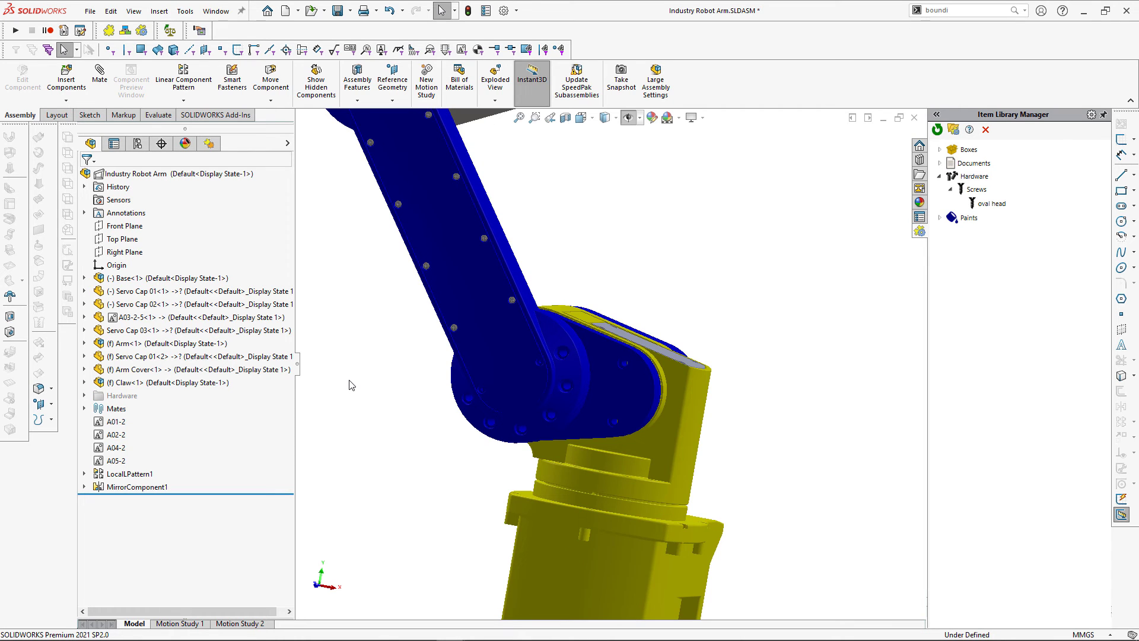
Suppress LocalPattern1 and MirrorComponent1, then view the empty holes at the elbow joint.
{"action": "left_click", "coordinate": [129, 473]}
{"action": "left_click", "coordinate": [141, 487], "text": "ctrl"}
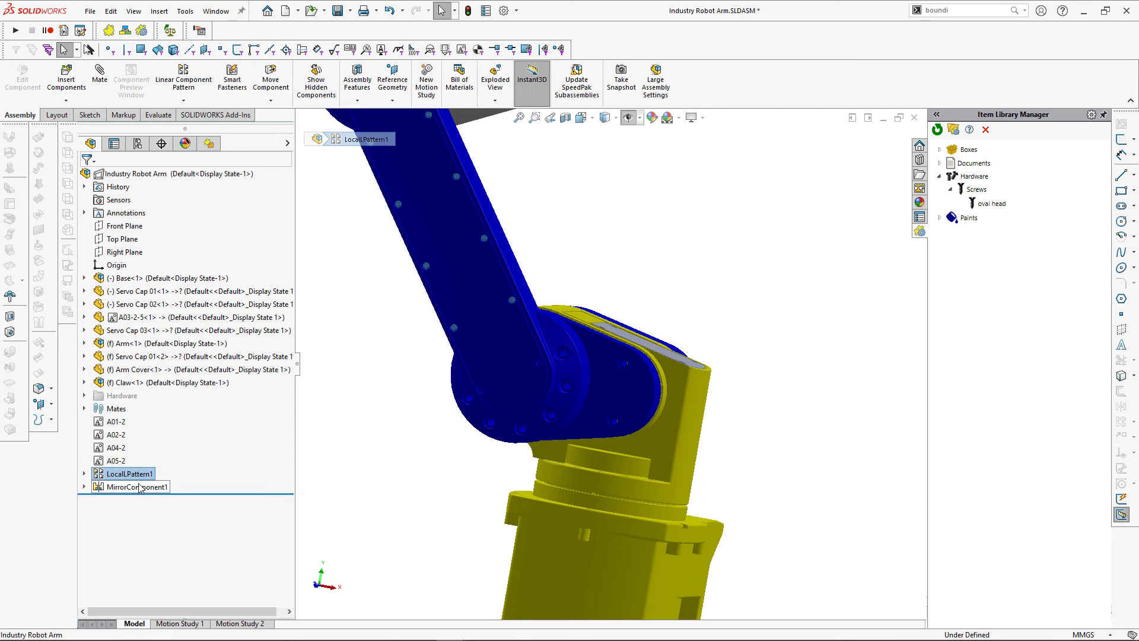
{"action": "left_click", "coordinate": [168, 448]}
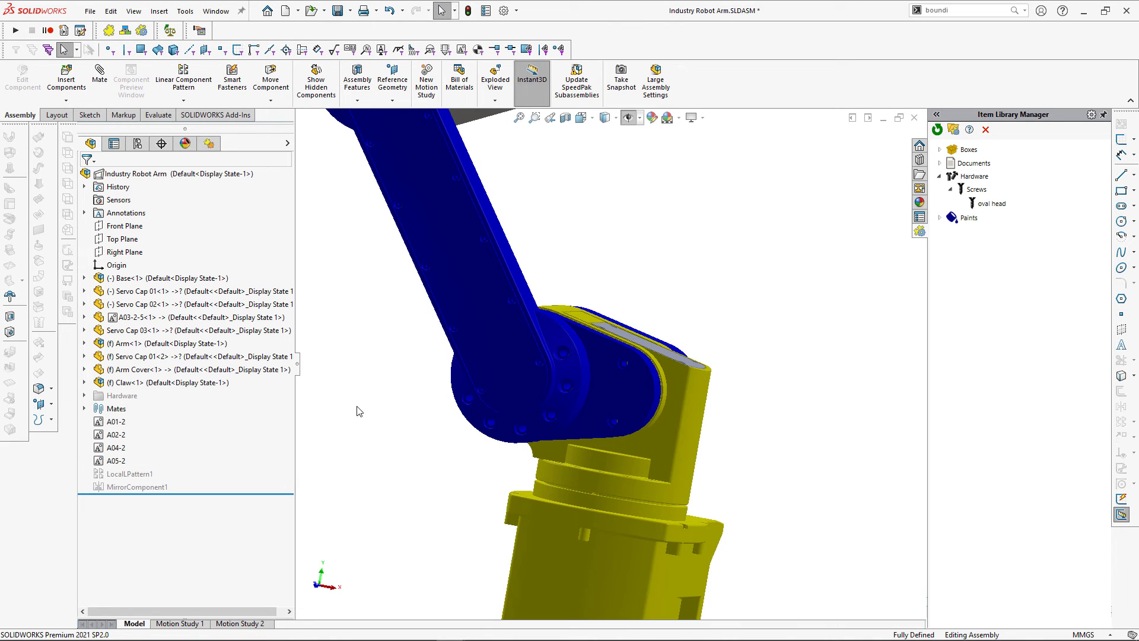
{"action": "middle_click_drag", "start_coordinate": [357, 408], "coordinate": [407, 392], "text": "ctrl"}
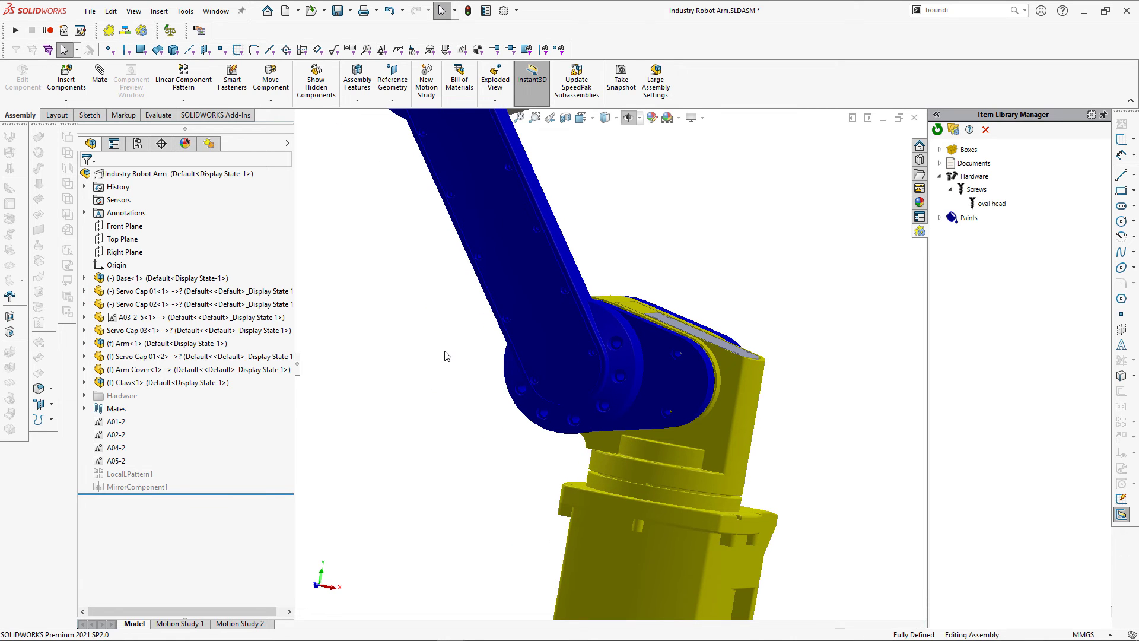
{"action": "middle_click_drag", "start_coordinate": [682, 298], "coordinate": [691, 332]}
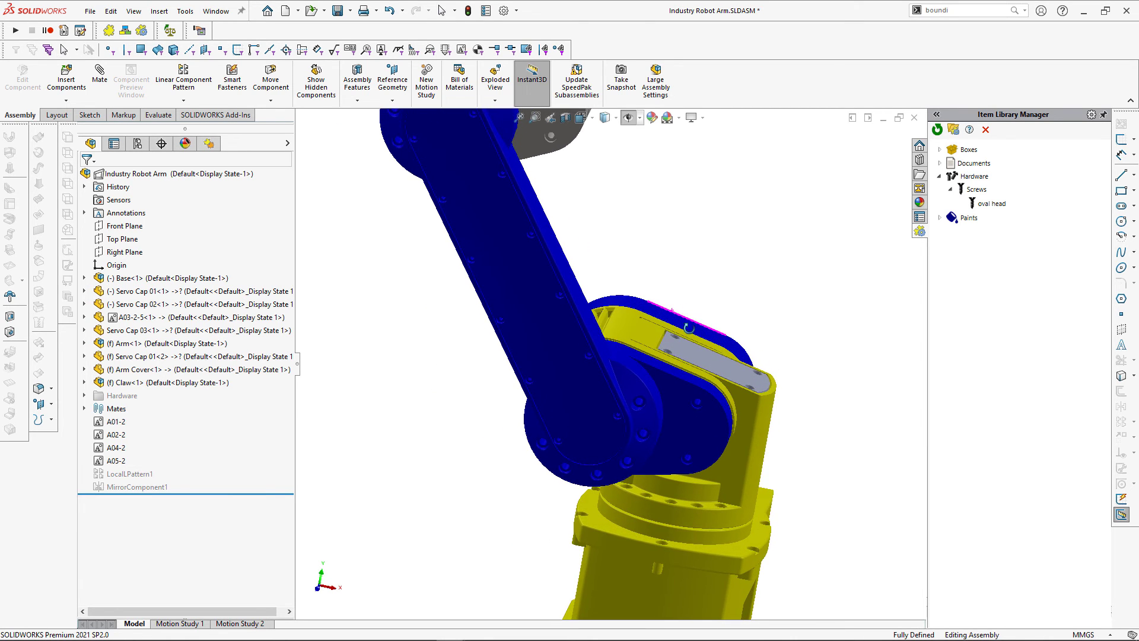
Set up inserting the Hardware > Screws oval head item, configuration CR-OHMS 0.25-28x1x1-N, at multiple locations.
{"action": "left_click", "coordinate": [109, 32]}
{"action": "left_click", "coordinate": [94, 239]}
{"action": "left_click", "coordinate": [100, 252]}
{"action": "left_click", "coordinate": [143, 266]}
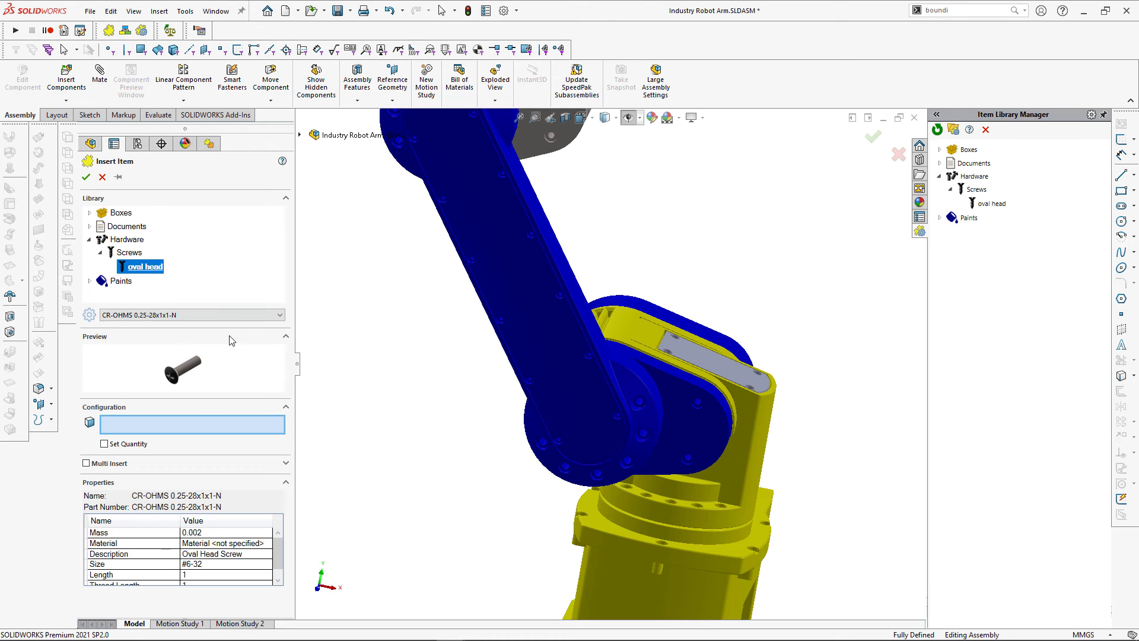
{"action": "left_click", "coordinate": [118, 176]}
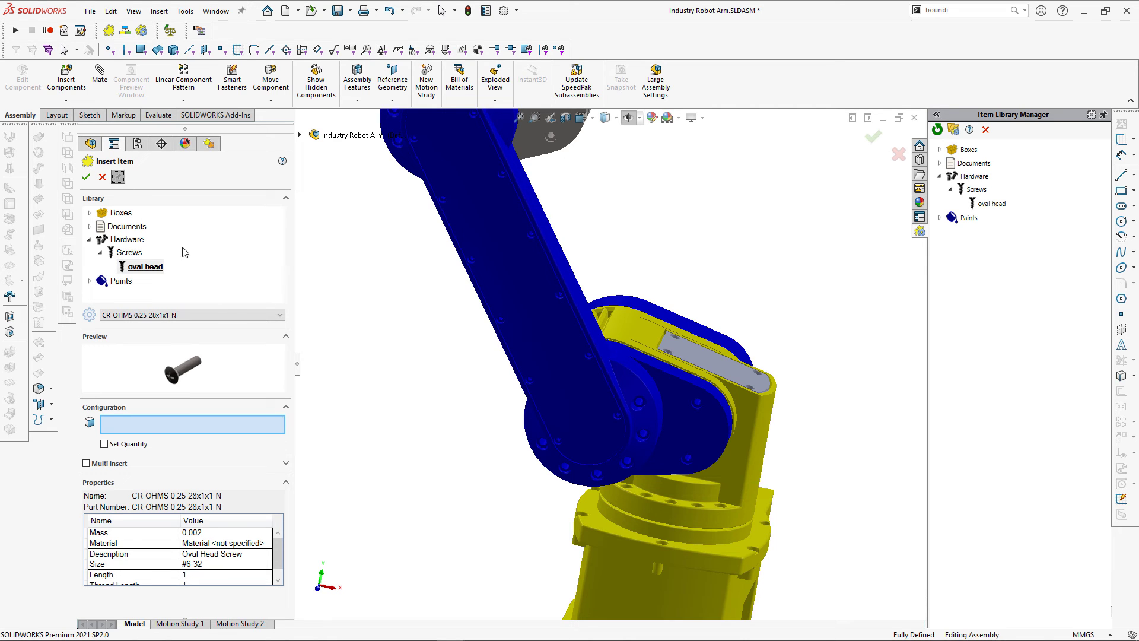
{"action": "left_click", "coordinate": [236, 317]}
{"action": "left_click", "coordinate": [236, 317]}
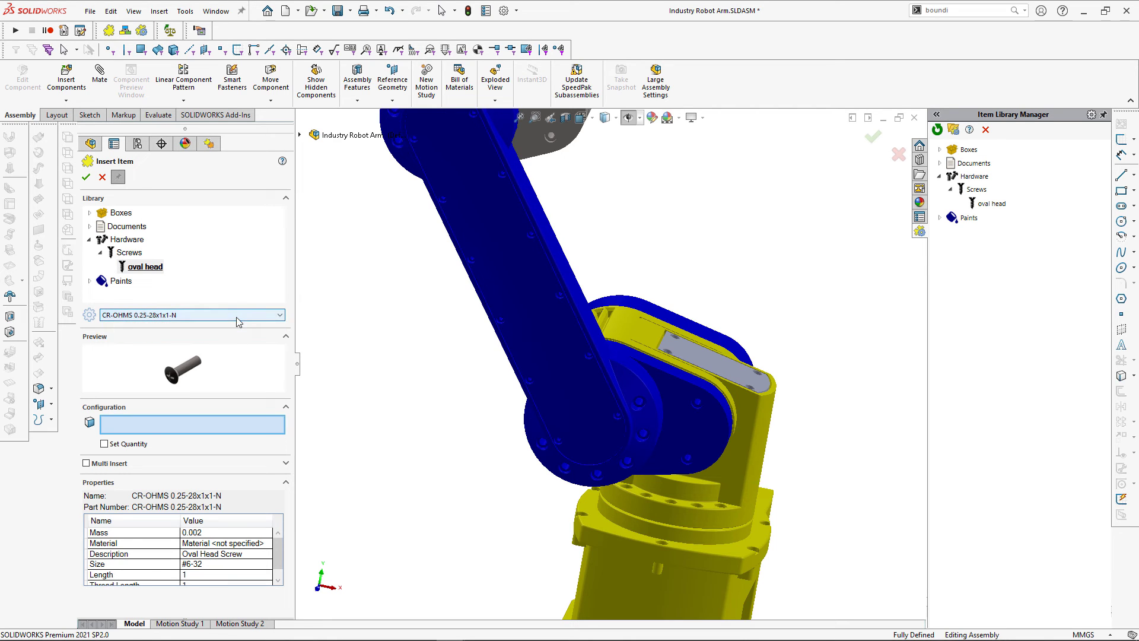
{"action": "left_click", "coordinate": [86, 463]}
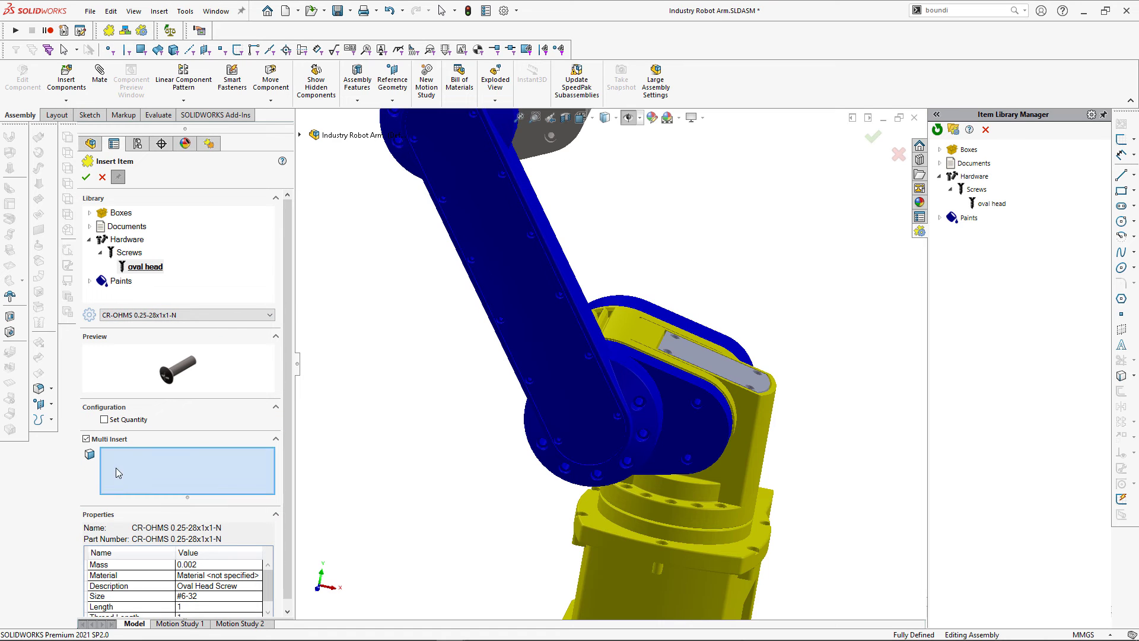
Insert oval head screws into the 14 hole faces around the elbow joint and disc.
{"action": "scroll", "coordinate": [638, 486], "scroll_direction": "down", "scroll_amount": 5}
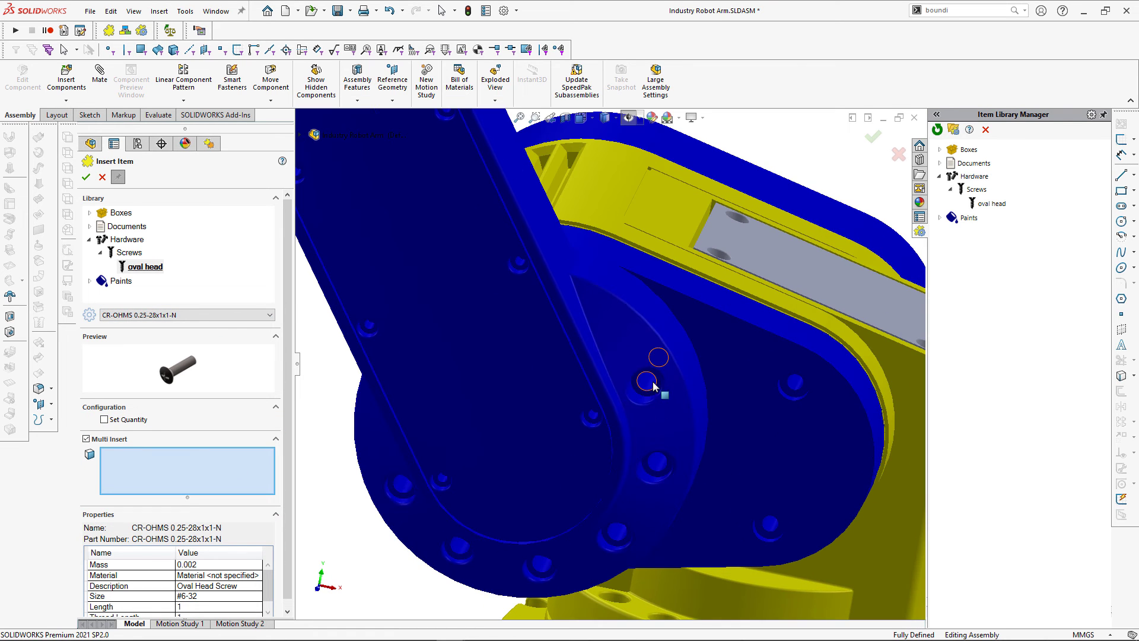
{"action": "left_click", "coordinate": [646, 381]}
{"action": "left_click", "coordinate": [657, 461]}
{"action": "left_click", "coordinate": [617, 531]}
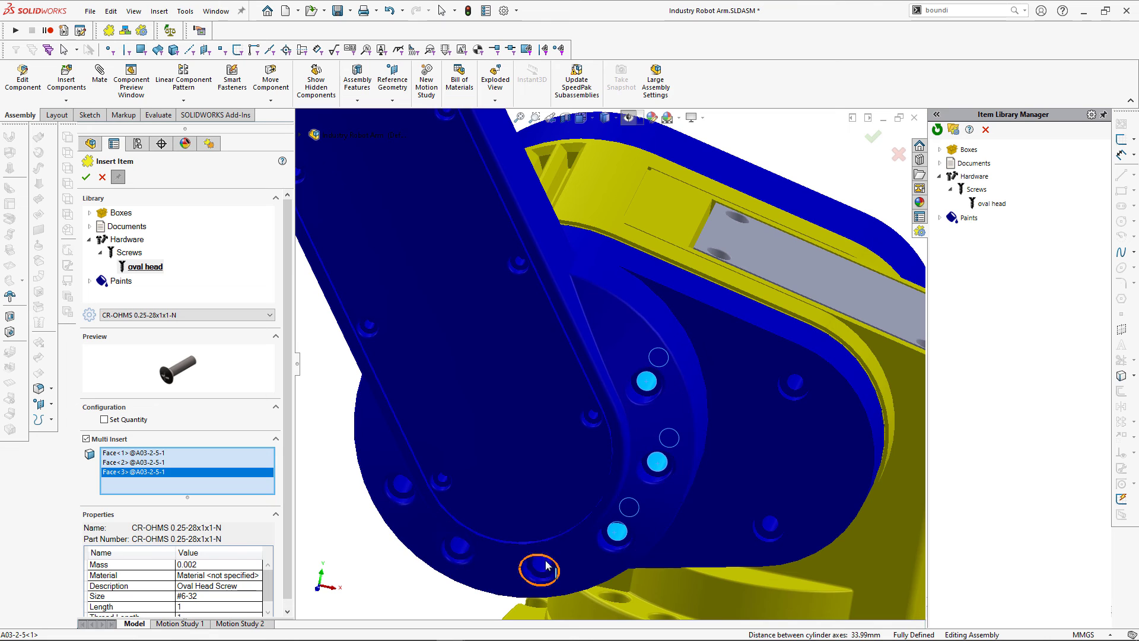
{"action": "left_click", "coordinate": [541, 562]}
{"action": "left_click", "coordinate": [461, 545]}
{"action": "left_click", "coordinate": [794, 384]}
{"action": "left_click", "coordinate": [769, 523]}
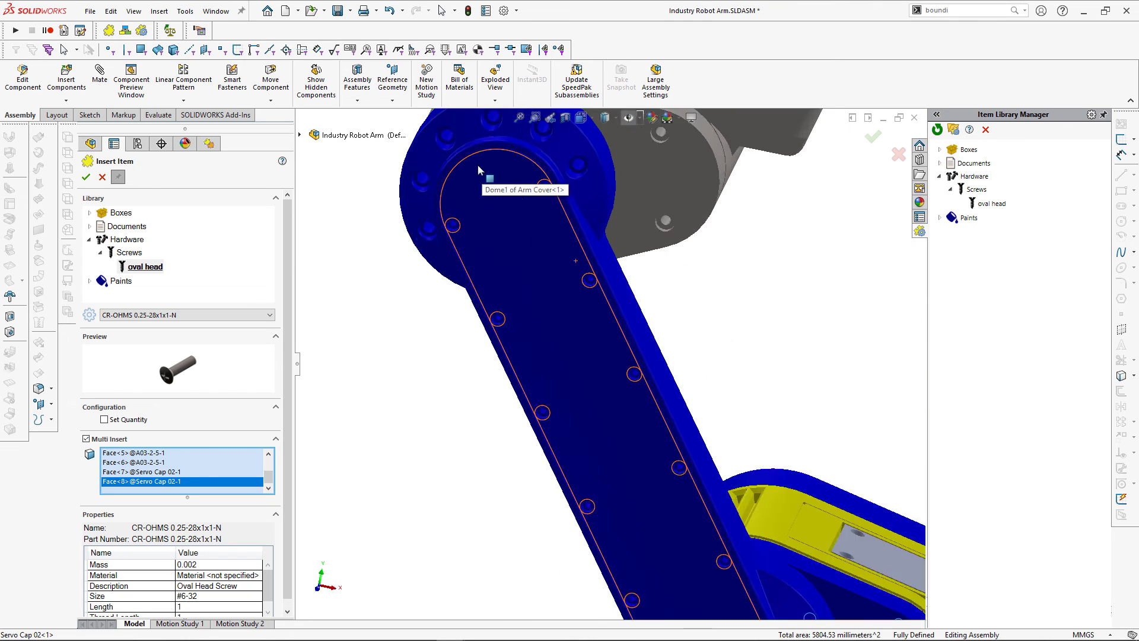
{"action": "left_click", "coordinate": [427, 227]}
{"action": "left_click", "coordinate": [421, 179]}
{"action": "left_click", "coordinate": [447, 135]}
{"action": "middle_click_drag", "start_coordinate": [475, 147], "coordinate": [589, 172]}
{"action": "left_click", "coordinate": [540, 150]}
{"action": "left_click", "coordinate": [600, 164]}
{"action": "left_click", "coordinate": [642, 210]}
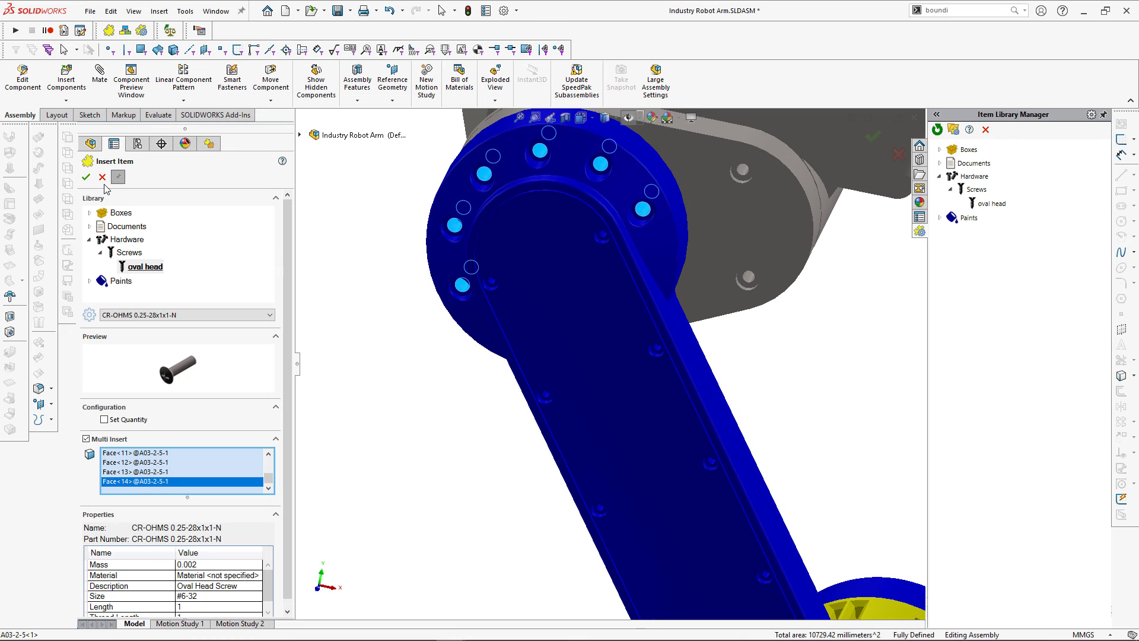
{"action": "left_click", "coordinate": [86, 176]}
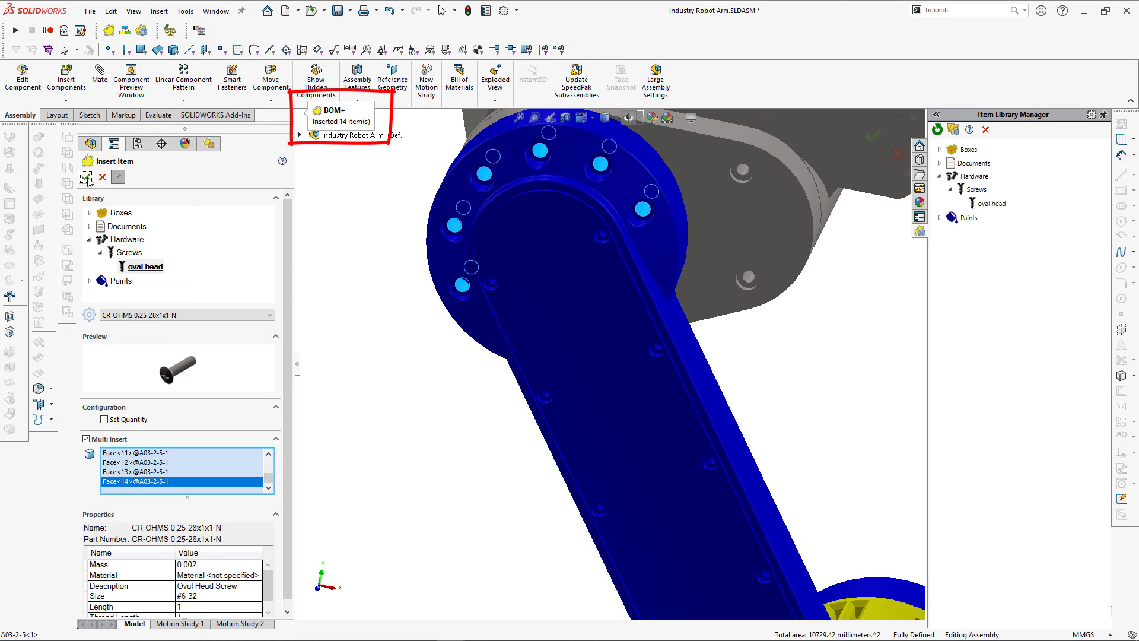
{"action": "left_click", "coordinate": [175, 316]}
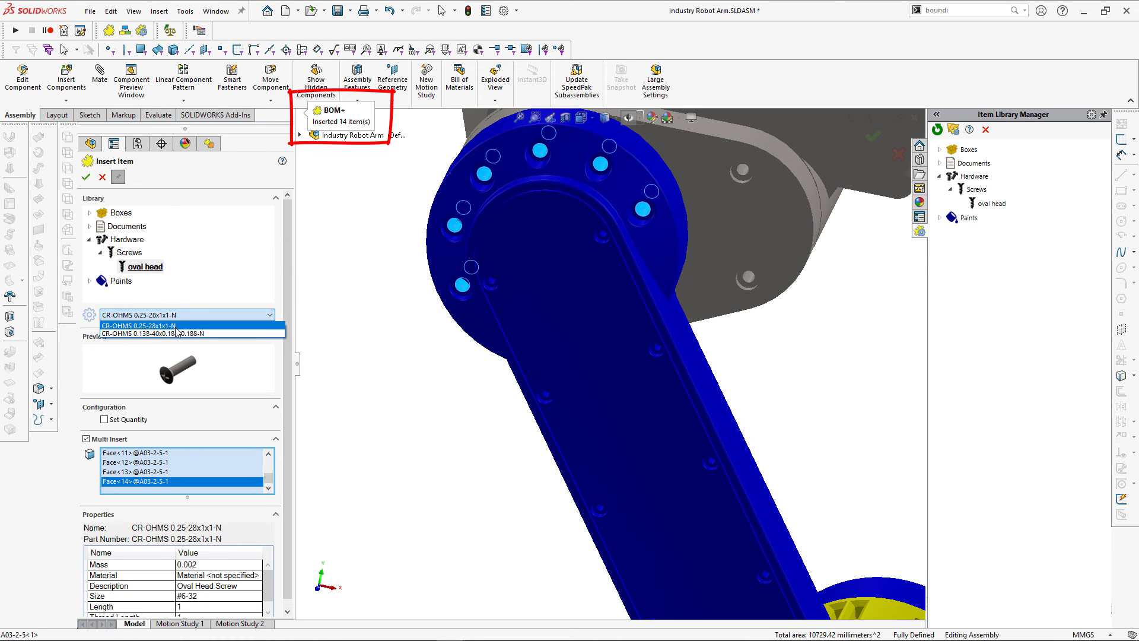
Choose the CR-OHMS 0.138-40x0.188x0.188-N configuration and clear the previously picked hole faces.
{"action": "left_click", "coordinate": [176, 332]}
{"action": "right_click", "coordinate": [168, 471]}
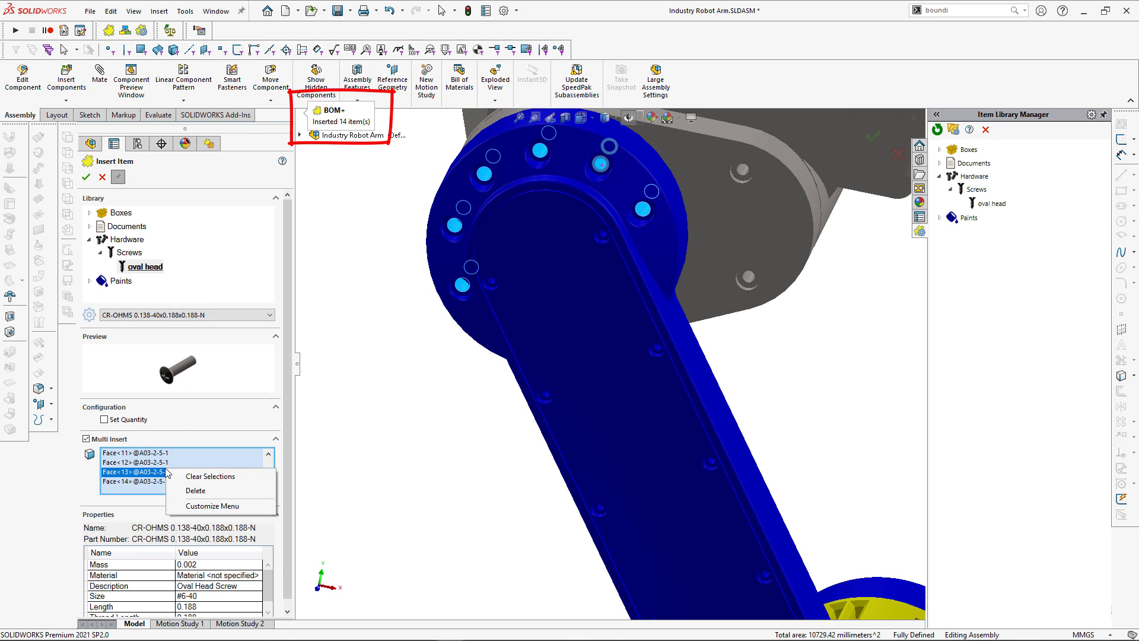
{"action": "left_click", "coordinate": [202, 477]}
{"action": "scroll", "coordinate": [495, 285], "scroll_direction": "down", "scroll_amount": 5}
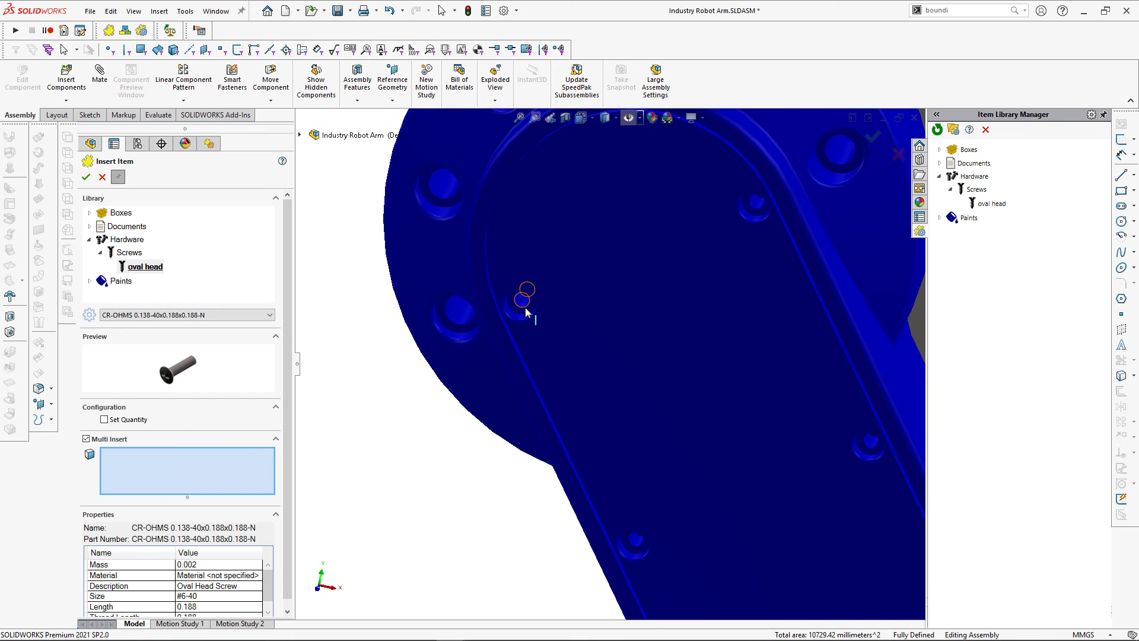
Pick hole faces around the arm cover for the oval head screws.
{"action": "left_click", "coordinate": [522, 300]}
{"action": "left_click", "coordinate": [753, 203]}
{"action": "left_click", "coordinate": [636, 541]}
{"action": "left_click", "coordinate": [870, 440]}
{"action": "middle_click_drag", "start_coordinate": [869, 440], "coordinate": [457, 436]}
{"action": "left_click", "coordinate": [456, 436]}
{"action": "left_click", "coordinate": [620, 362]}
{"action": "left_click", "coordinate": [700, 532]}
{"action": "left_click", "coordinate": [535, 601]}
Pick the remaining arm cover holes, confirm the 12 screws, and close Insert Item.
{"action": "middle_click_drag", "start_coordinate": [535, 601], "coordinate": [763, 326]}
{"action": "left_click", "coordinate": [762, 325]}
{"action": "left_click", "coordinate": [663, 596]}
{"action": "left_click", "coordinate": [860, 517]}
{"action": "middle_click_drag", "start_coordinate": [859, 517], "coordinate": [797, 540]}
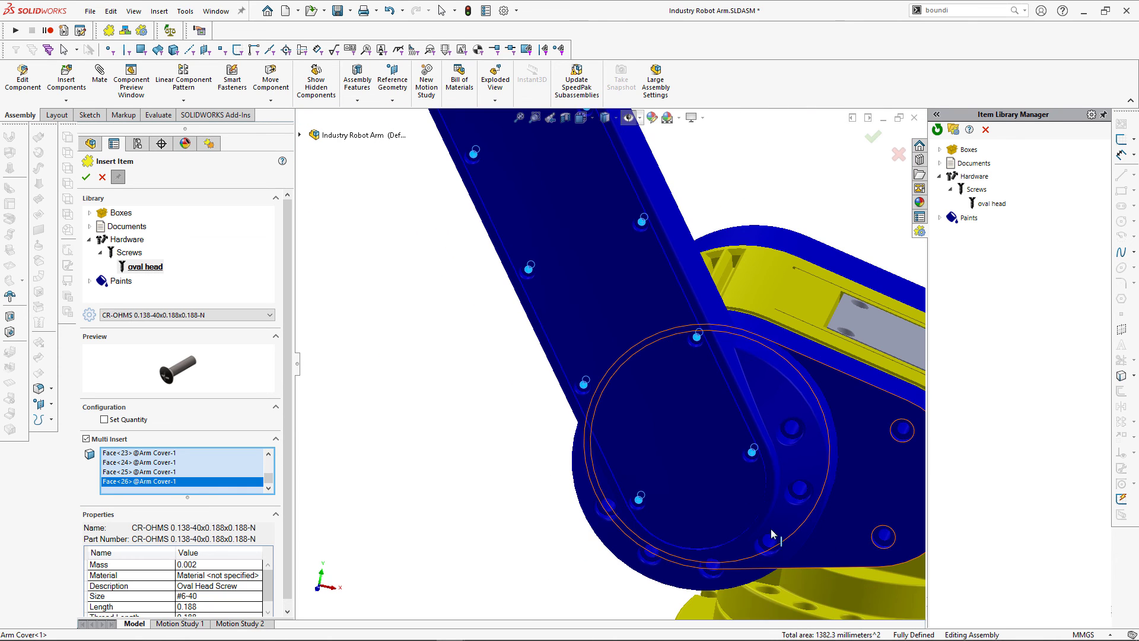
{"action": "left_click", "coordinate": [86, 178]}
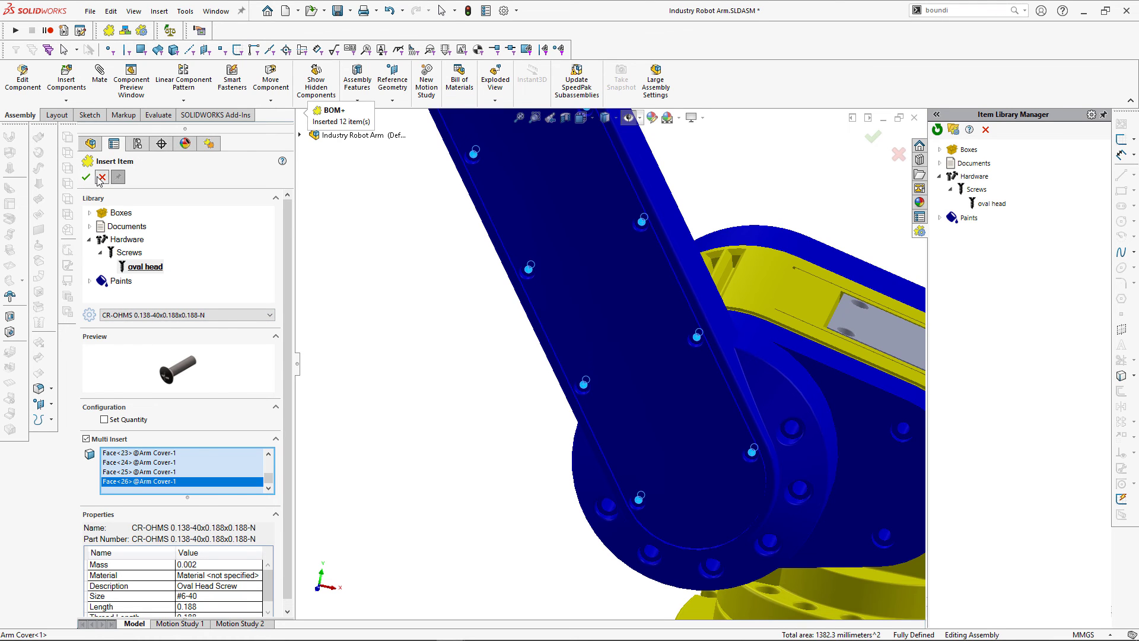
{"action": "left_click", "coordinate": [101, 177]}
Show the BOM+ item list, expand the first oval head group and locate Instances 1–3.
{"action": "left_click", "coordinate": [207, 144]}
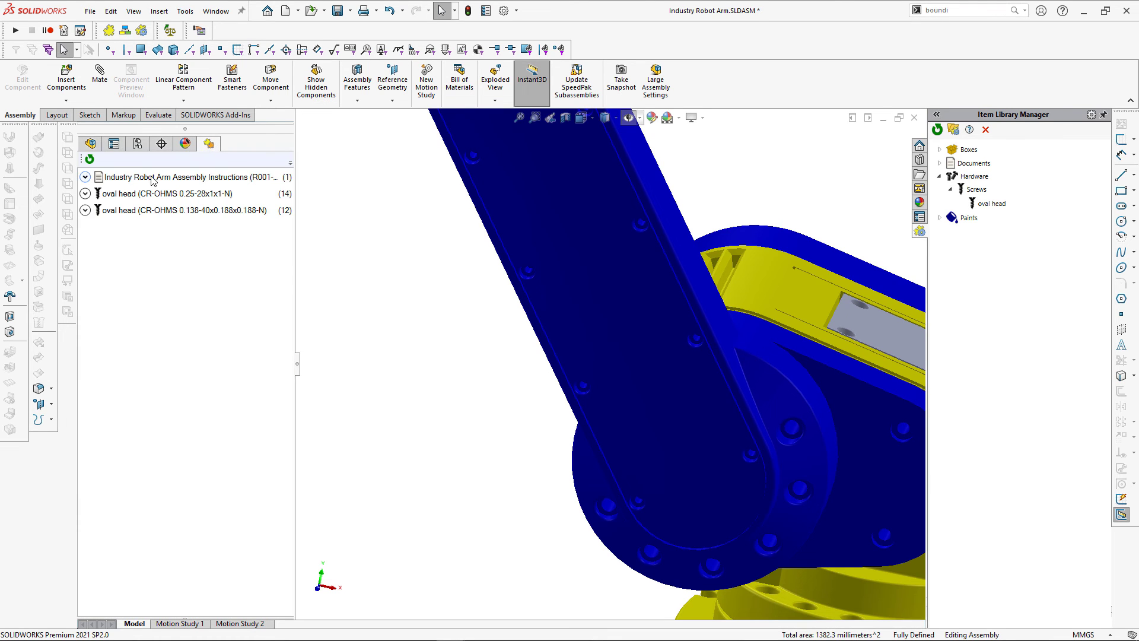
{"action": "left_click", "coordinate": [85, 193]}
{"action": "left_click", "coordinate": [121, 210]}
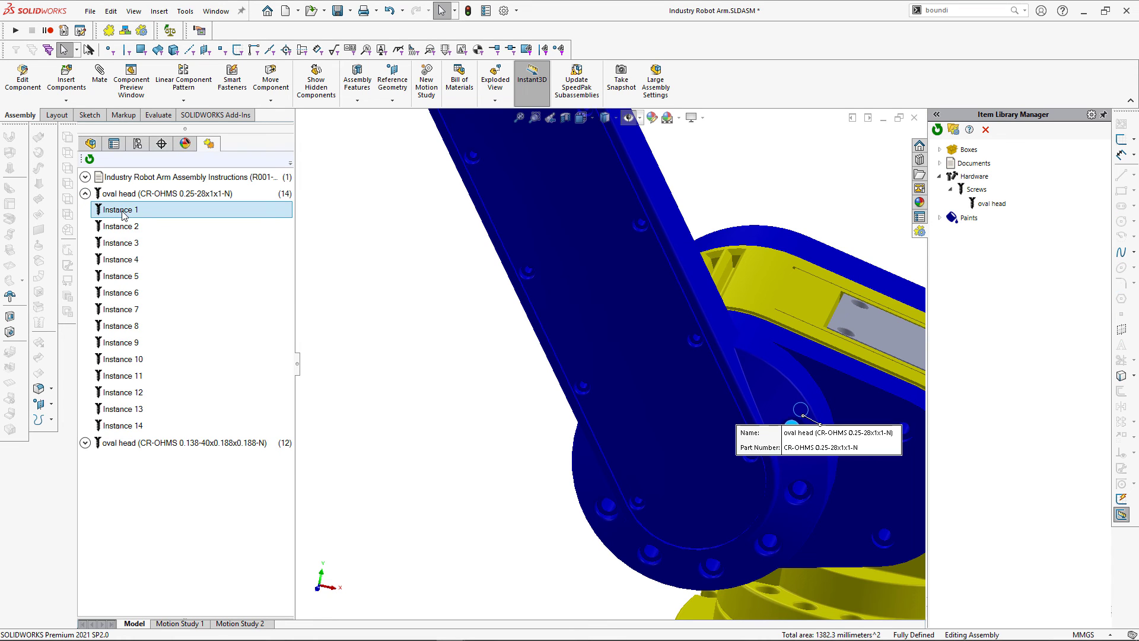
{"action": "left_click", "coordinate": [122, 227]}
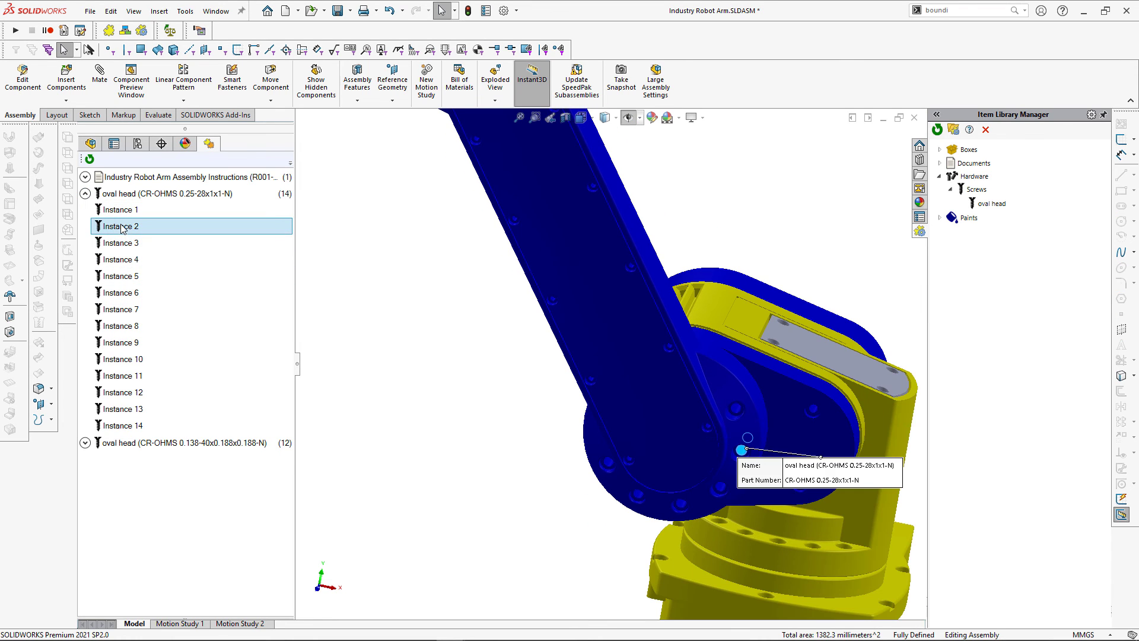
{"action": "left_click", "coordinate": [124, 244]}
Select all 14 oval head screw instances, then collapse the group.
{"action": "left_click", "coordinate": [121, 210]}
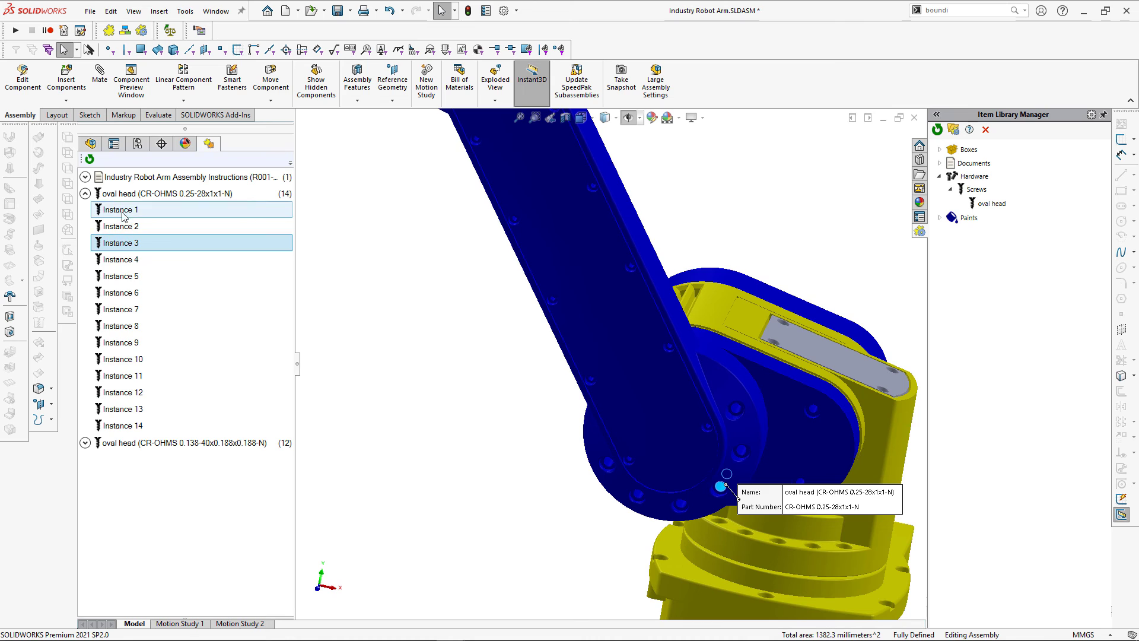
{"action": "left_click", "coordinate": [126, 427], "text": "shift"}
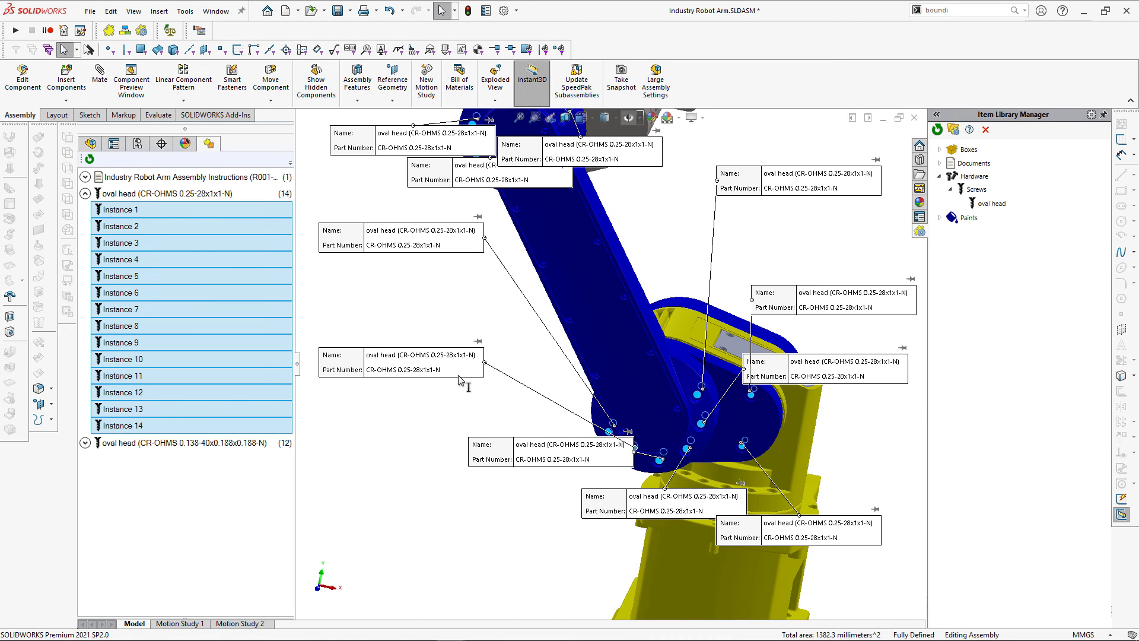
{"action": "left_click", "coordinate": [363, 302]}
{"action": "left_click", "coordinate": [86, 195]}
{"action": "left_click", "coordinate": [86, 194]}
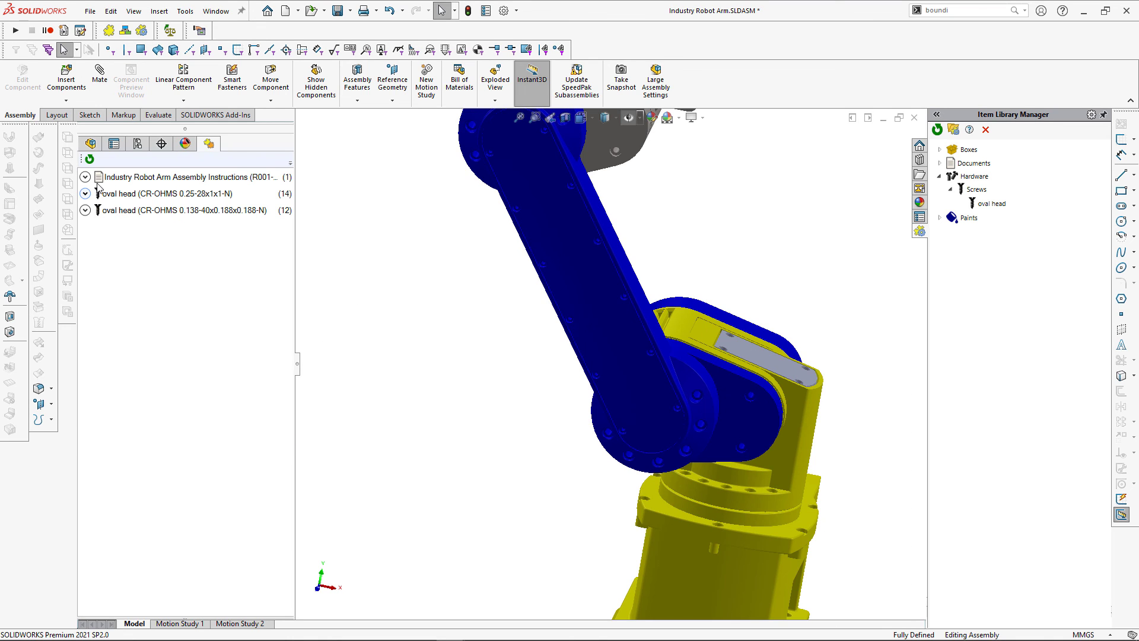
{"action": "left_click", "coordinate": [125, 33]}
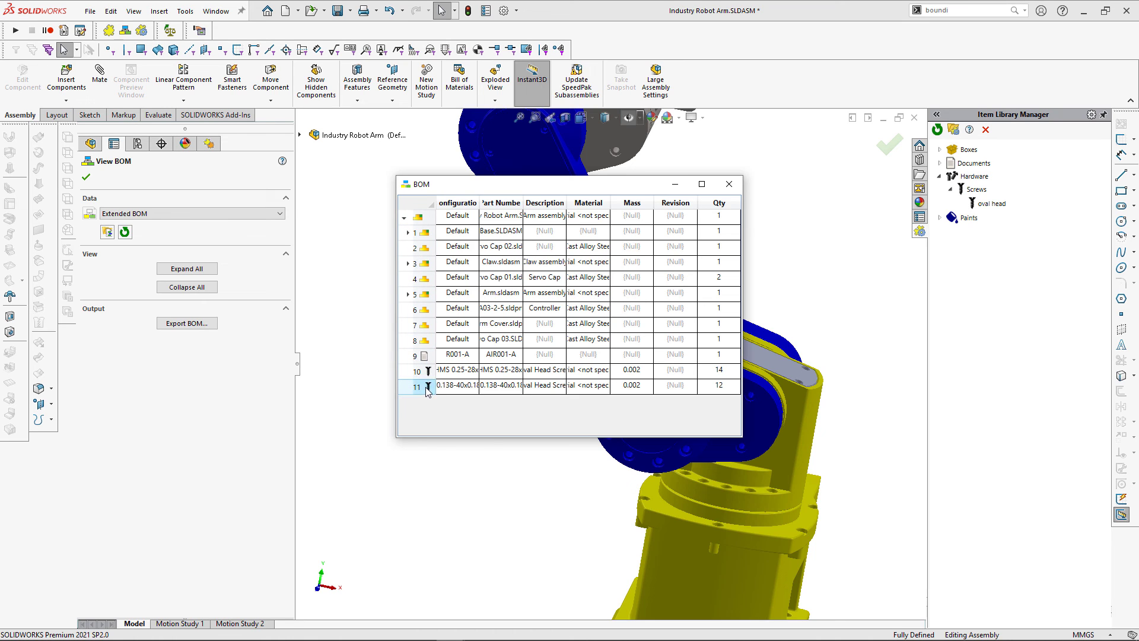
Close the BOM window, refresh the Item Library, and expand Hardware, Bolts and Washers.
{"action": "mouse_move", "coordinate": [429, 387]}
{"action": "left_click", "coordinate": [729, 184]}
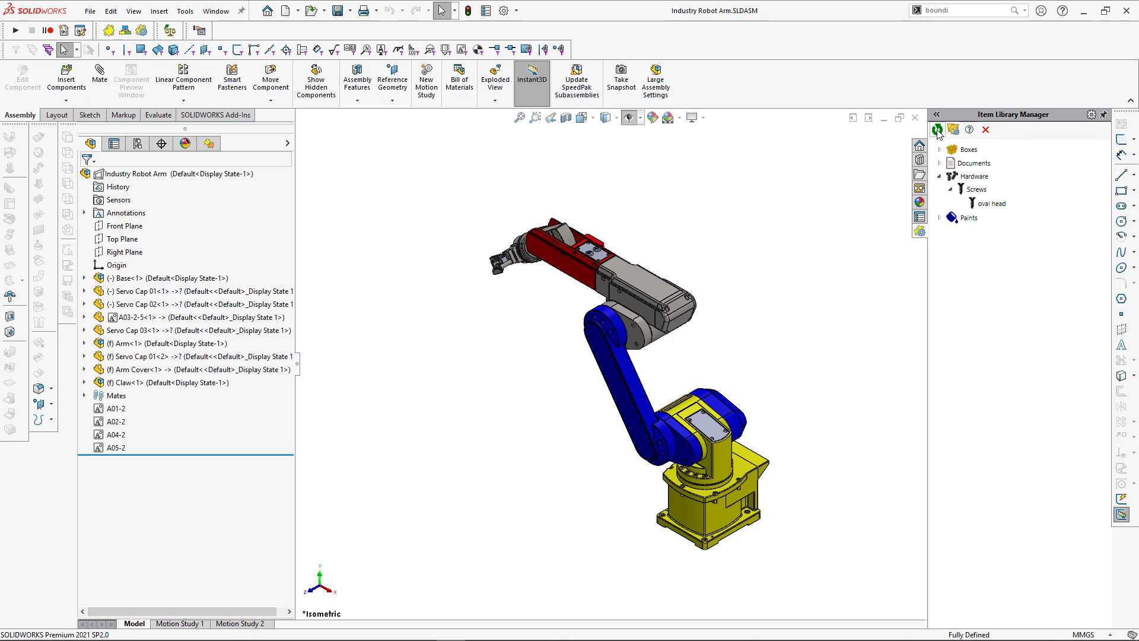
{"action": "left_click", "coordinate": [938, 130]}
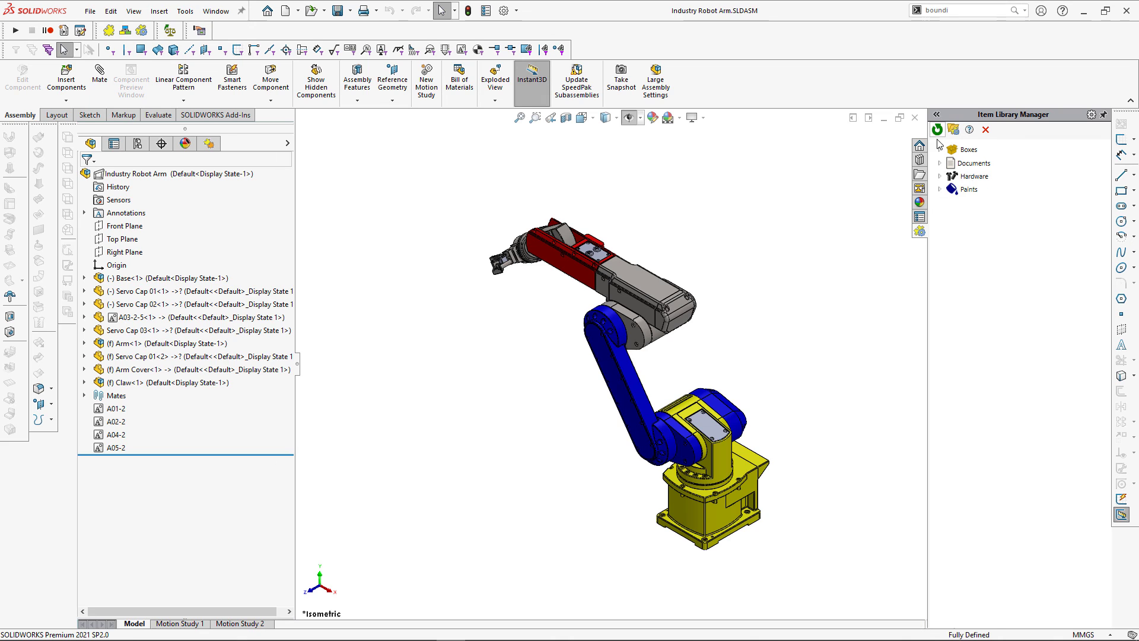
{"action": "left_click", "coordinate": [939, 176]}
{"action": "left_click", "coordinate": [949, 190]}
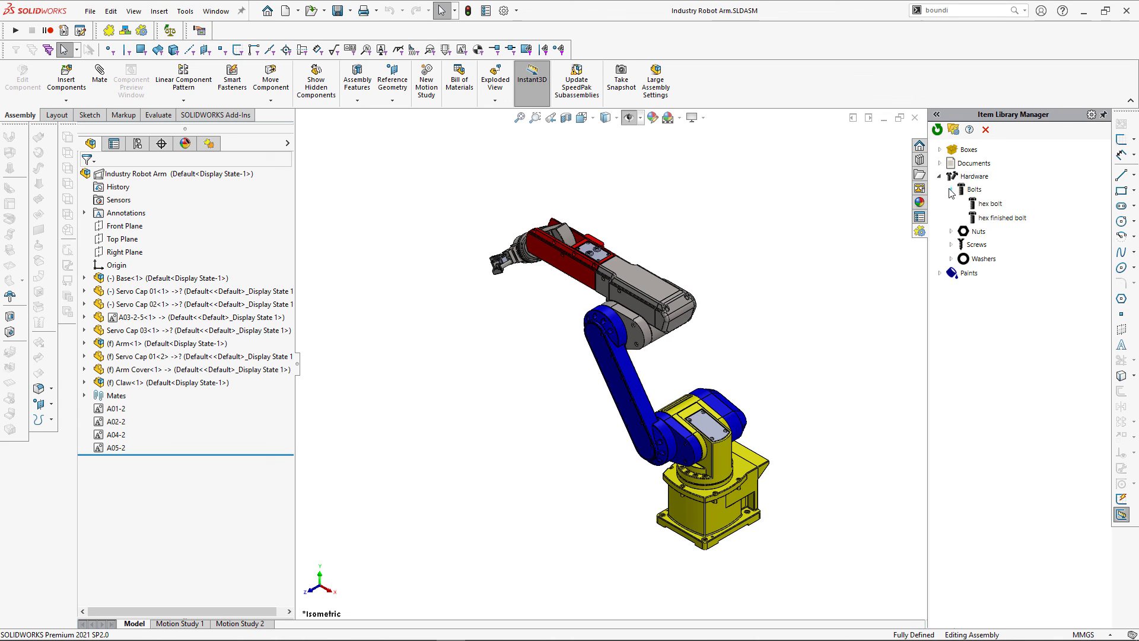
{"action": "left_click", "coordinate": [951, 261]}
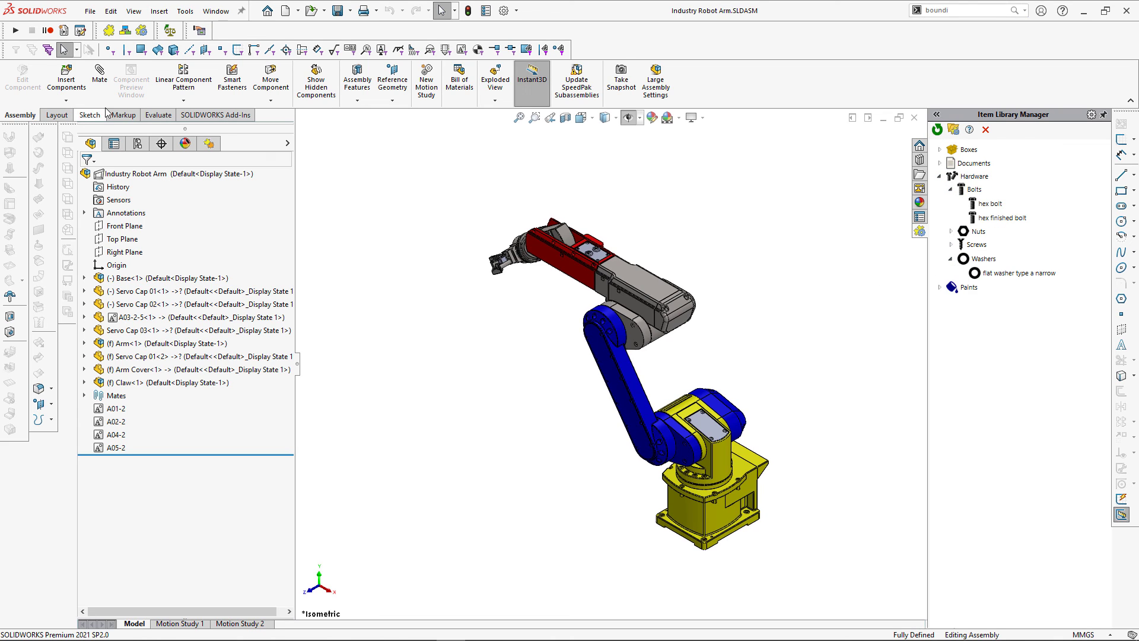
Open the bill of materials and expand all assembly rows.
{"action": "left_click", "coordinate": [125, 31]}
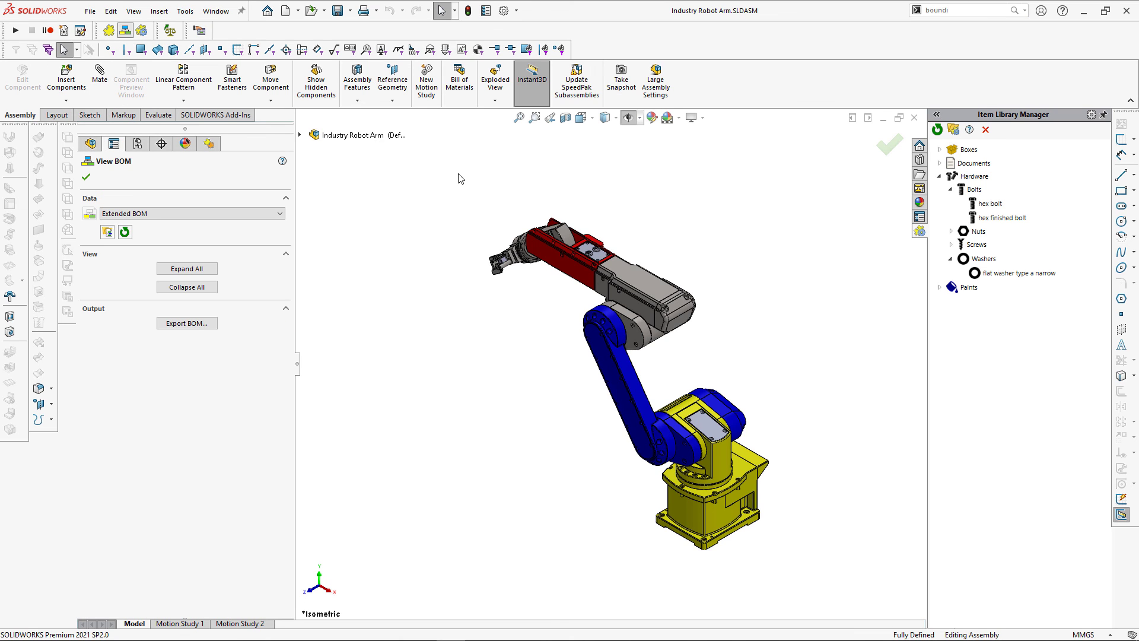
{"action": "left_click", "coordinate": [203, 271]}
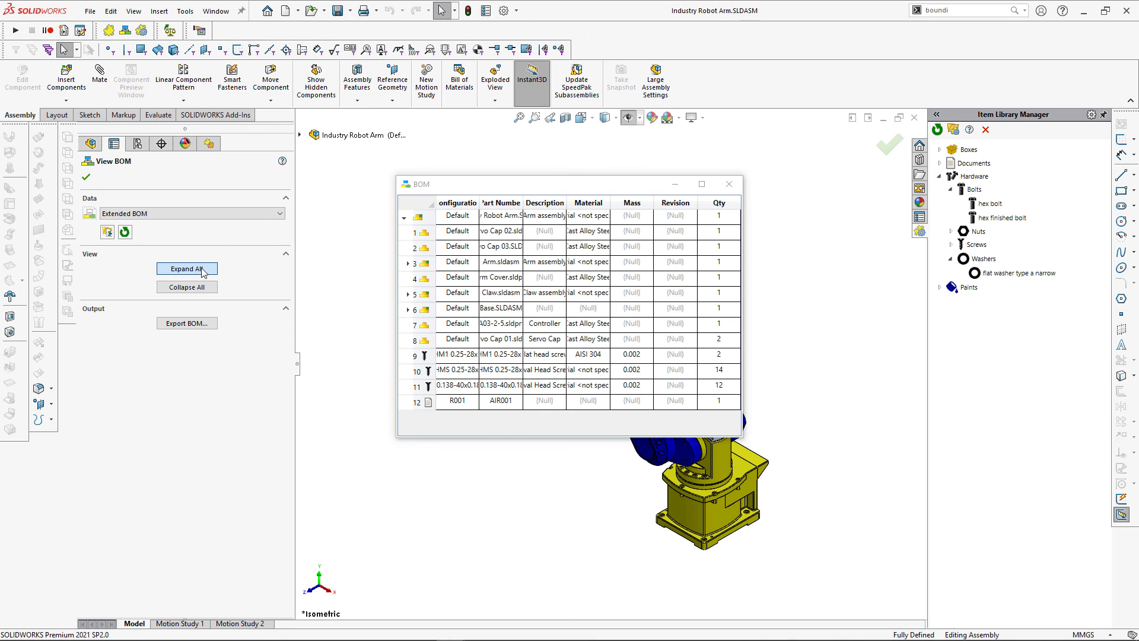
{"action": "scroll", "coordinate": [593, 279], "scroll_direction": "down", "scroll_amount": 6}
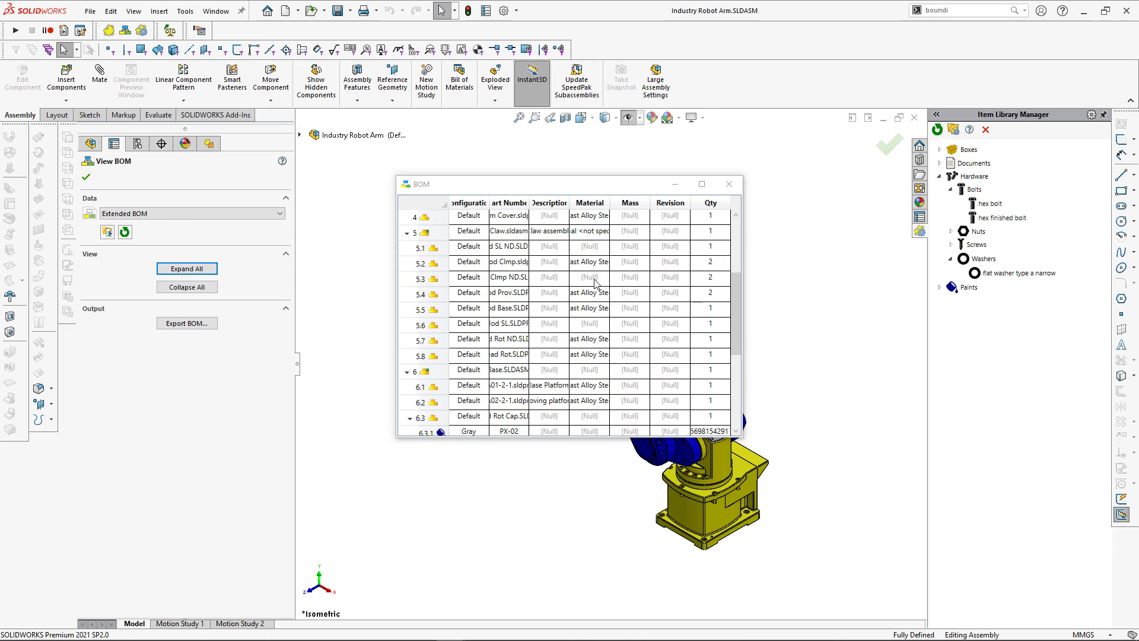
{"action": "scroll", "coordinate": [596, 283], "scroll_direction": "down", "scroll_amount": 1}
{"action": "scroll", "coordinate": [596, 284], "scroll_direction": "down", "scroll_amount": 2}
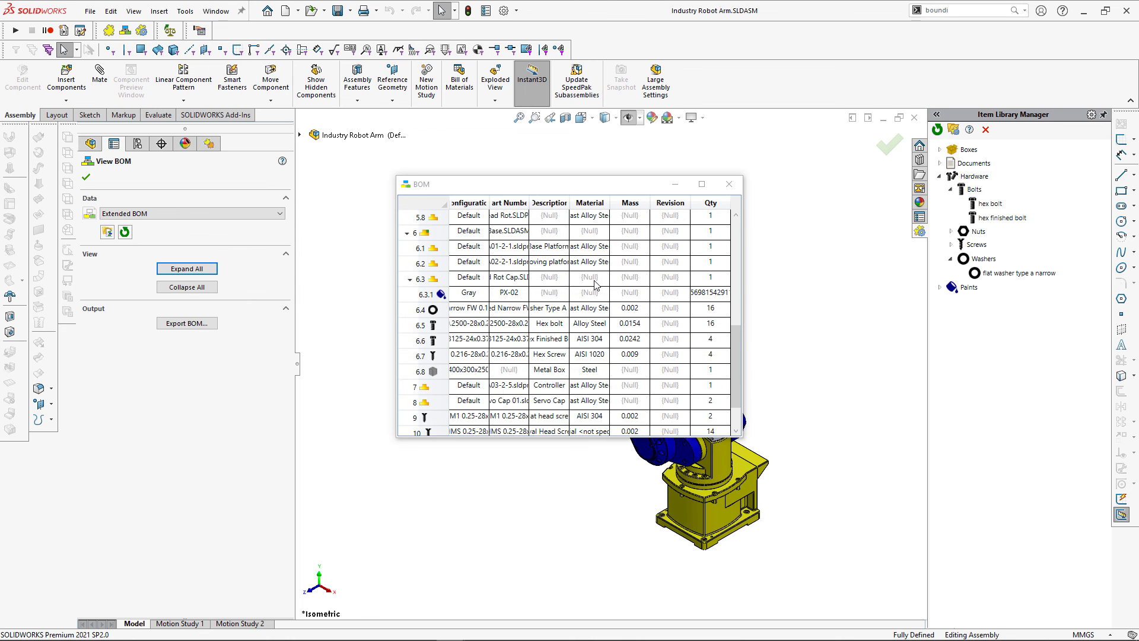
Switch the BOM data to Items Only and widen the window and Part Number column.
{"action": "left_click", "coordinate": [280, 214]}
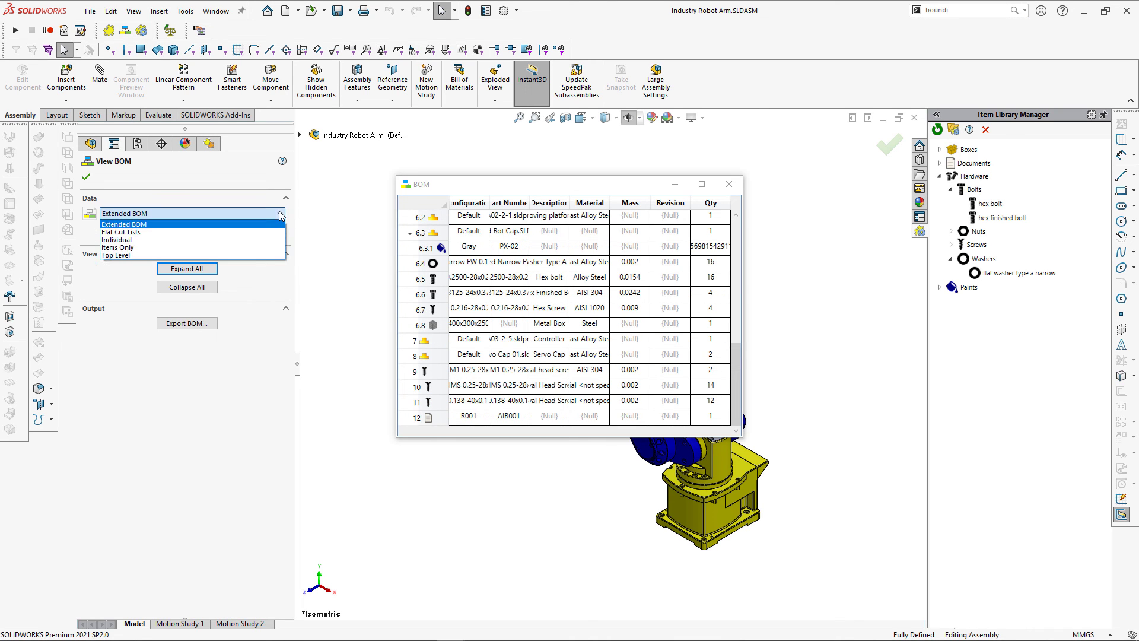
{"action": "left_click", "coordinate": [254, 248]}
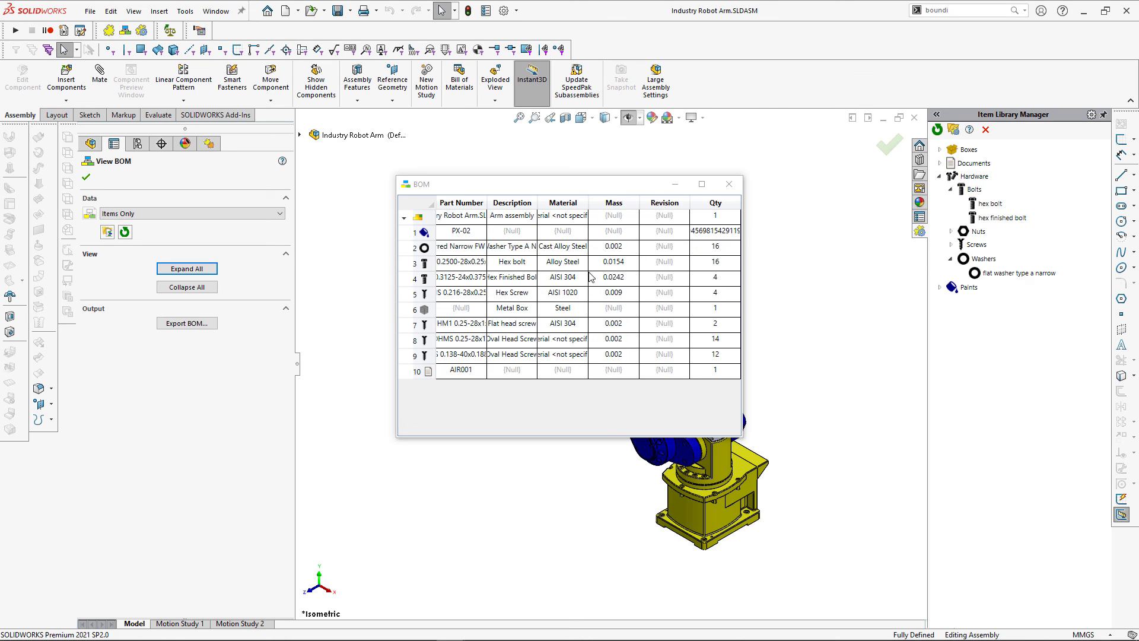
{"action": "left_click_drag", "start_coordinate": [742, 438], "coordinate": [1081, 422]}
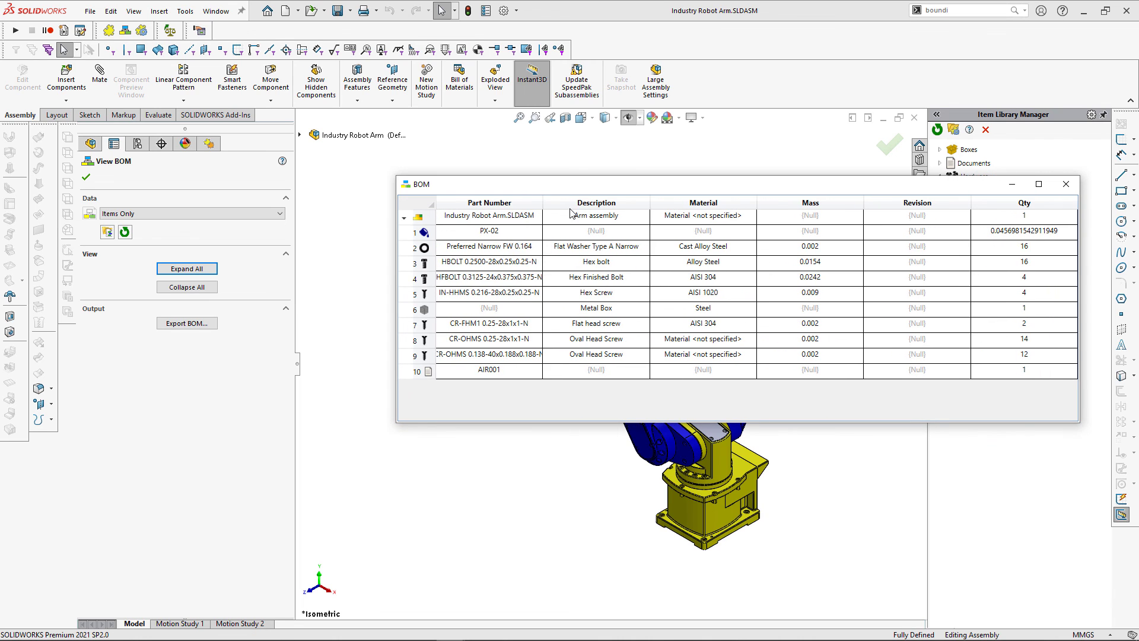
{"action": "double_click", "coordinate": [544, 202]}
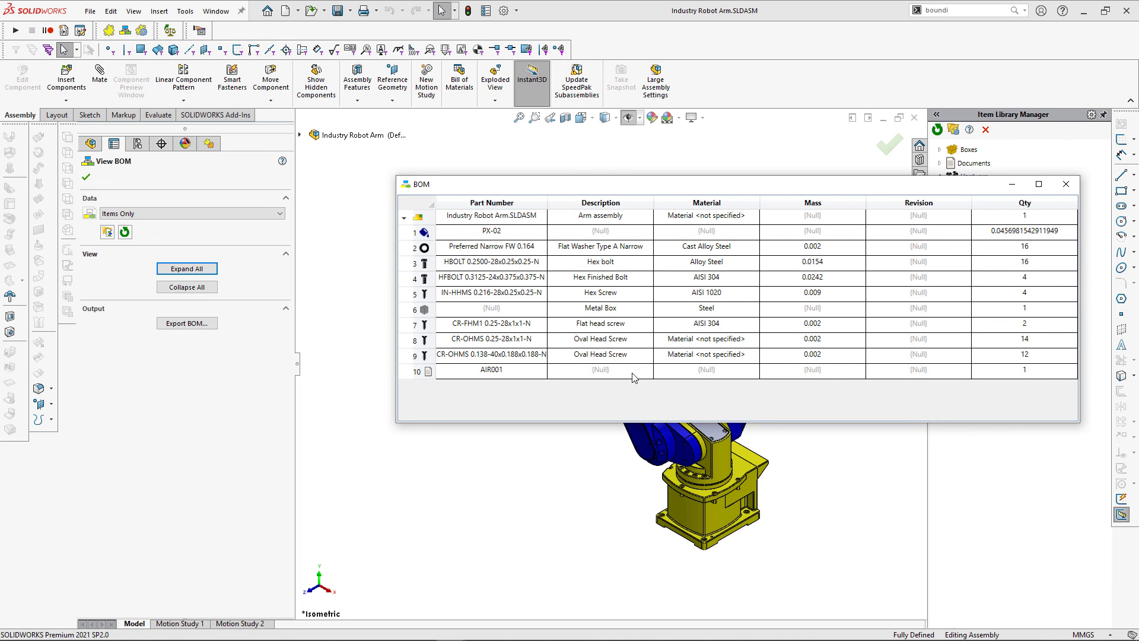